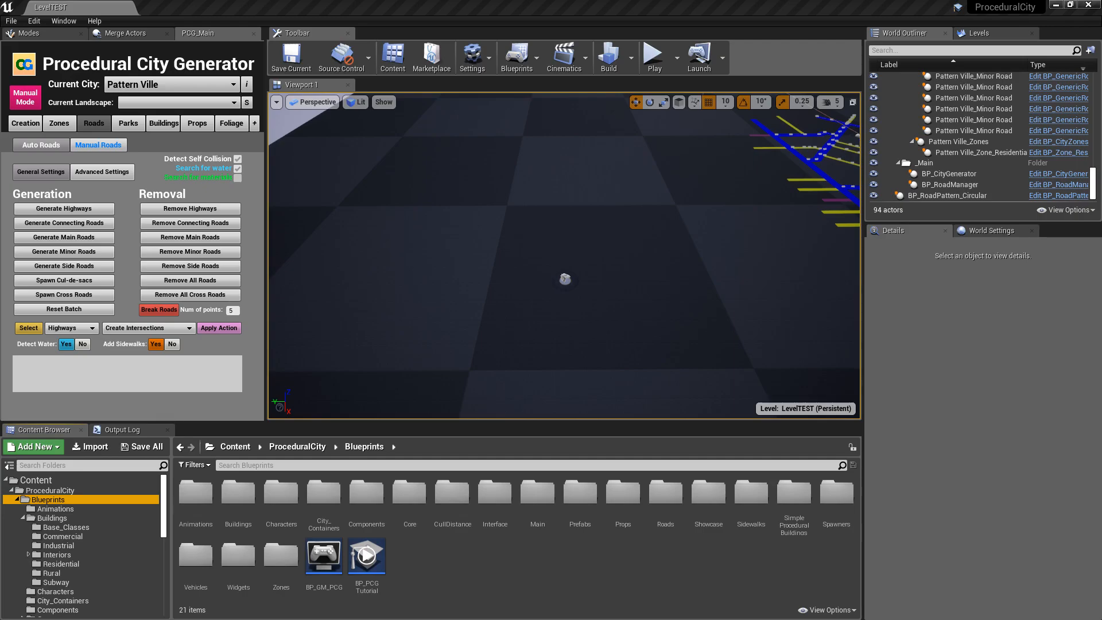
# - Open the Blueprints > Roads > RoadPatterns folder and select the BP_RoadPattern_Circular blueprint
pyautogui.moveTo(575, 228); pyautogui.dragTo(706, 166, button='right')
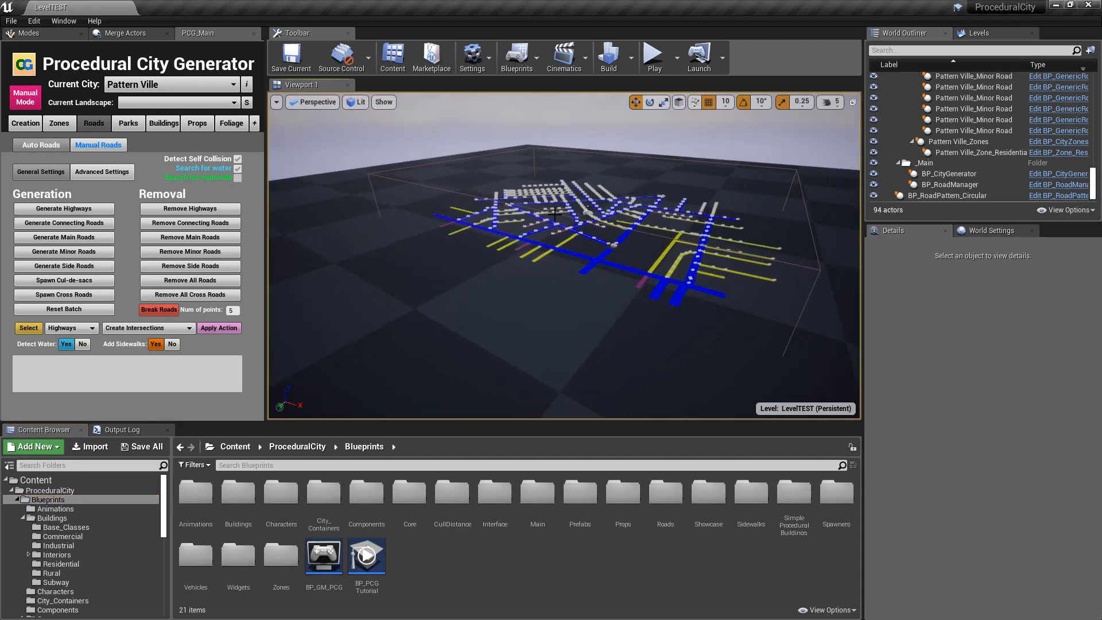
pyautogui.moveTo(670, 247); pyautogui.dragTo(554, 320, button='right')
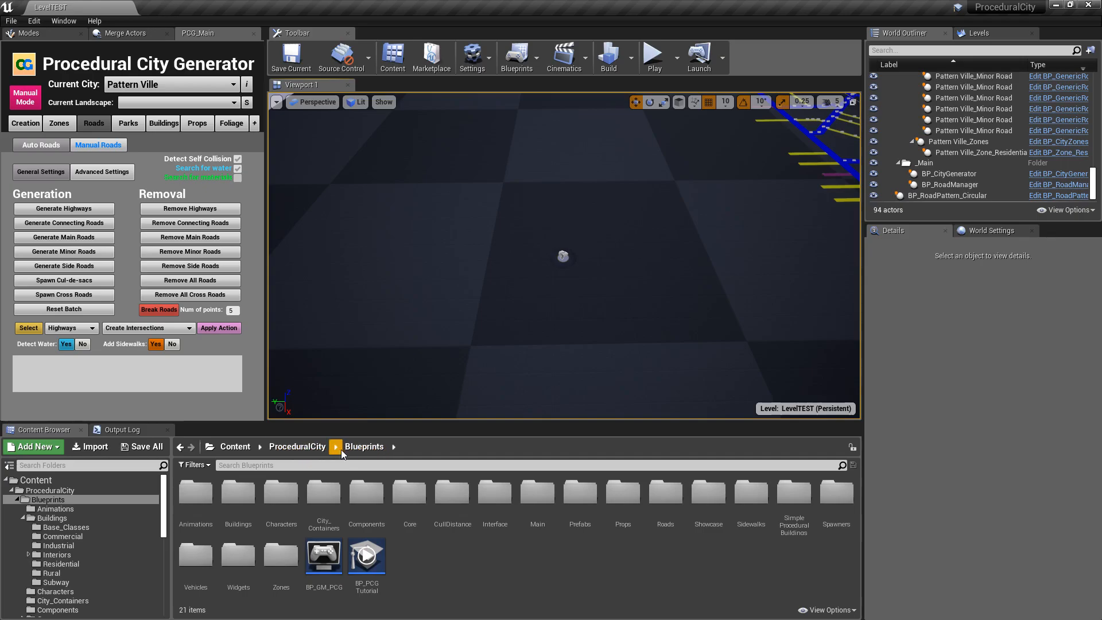
pyautogui.doubleClick(665, 493)
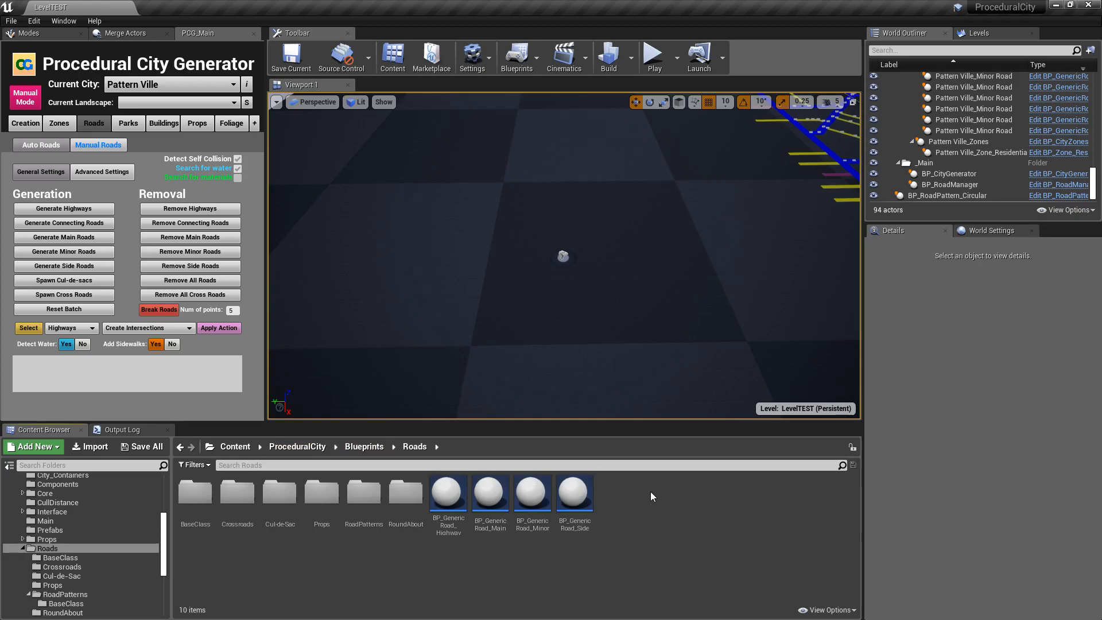
pyautogui.doubleClick(363, 491)
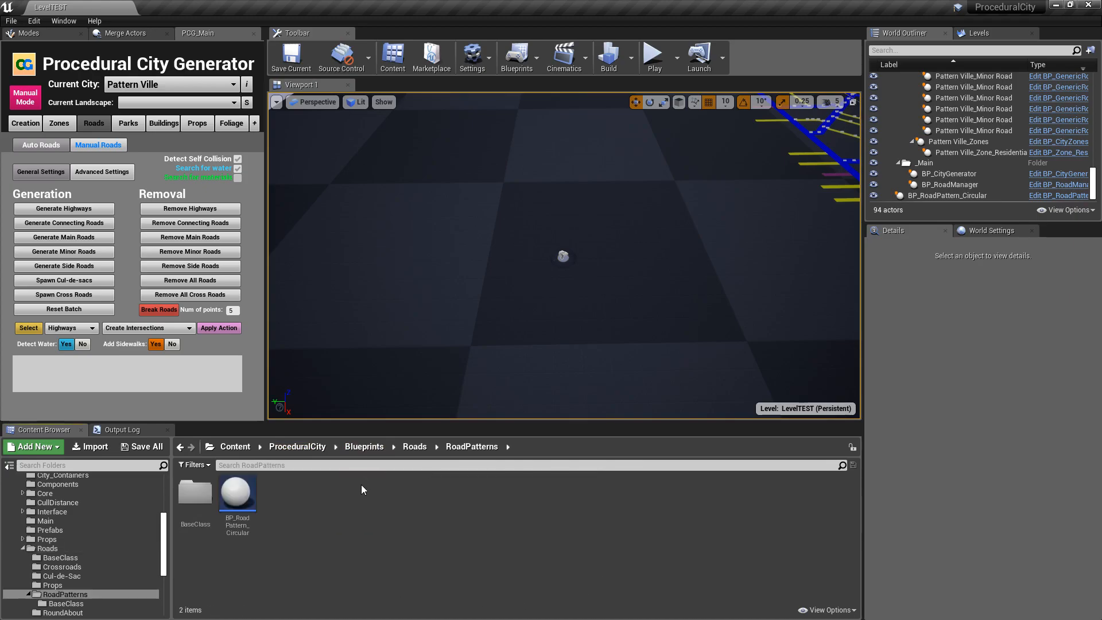
pyautogui.click(240, 491)
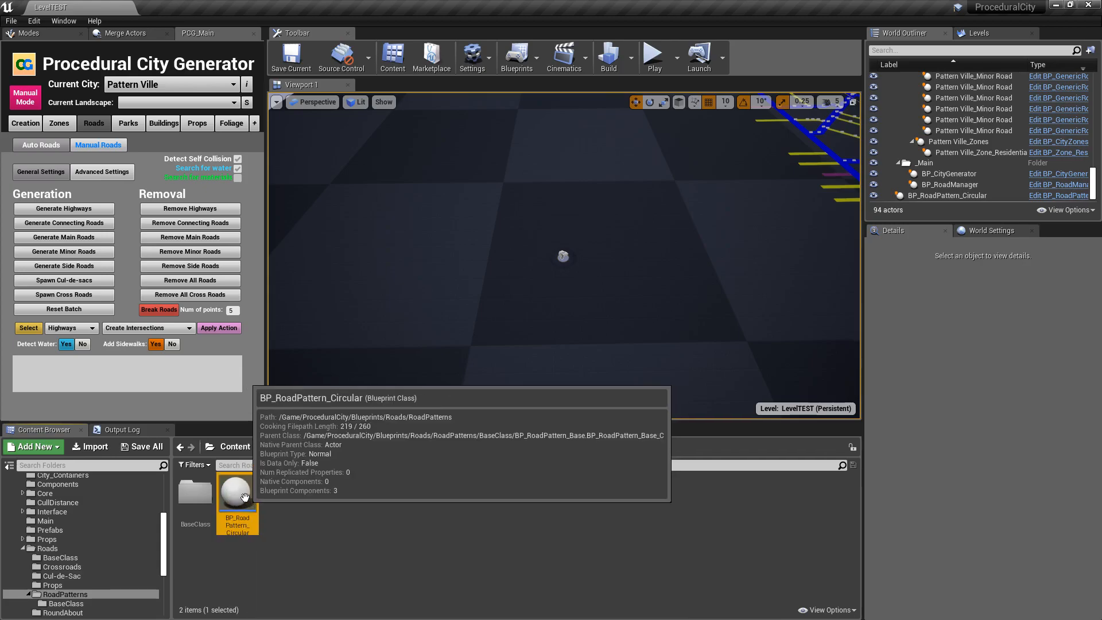
# - Select the circular road pattern actor in the level and spawn its roads with the existing setup values
pyautogui.click(563, 255)
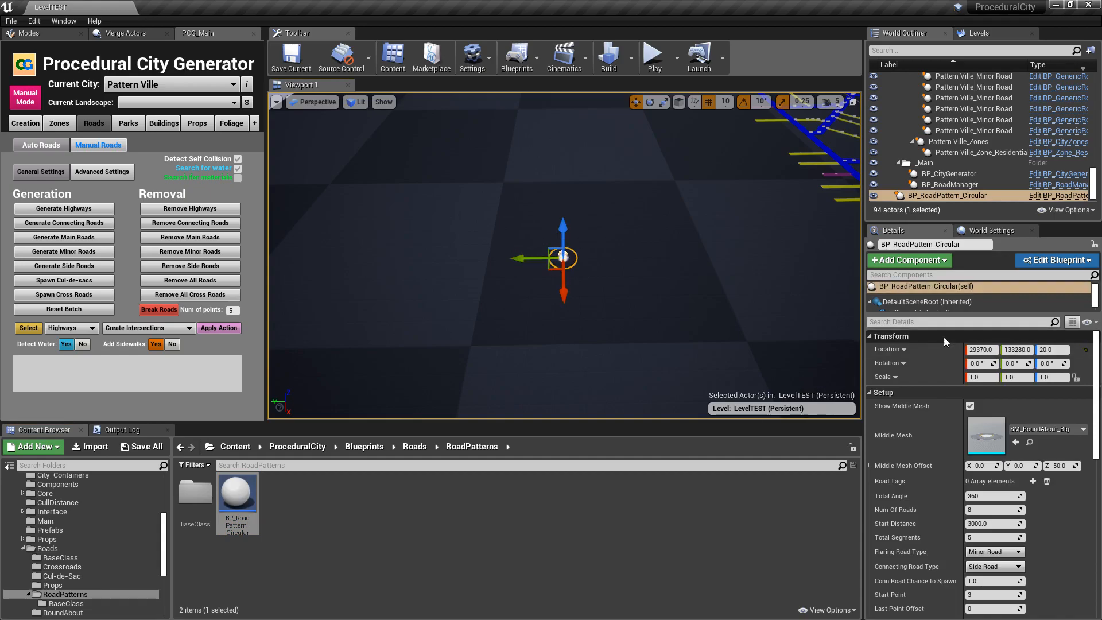
pyautogui.scroll(-10, 917, 384)
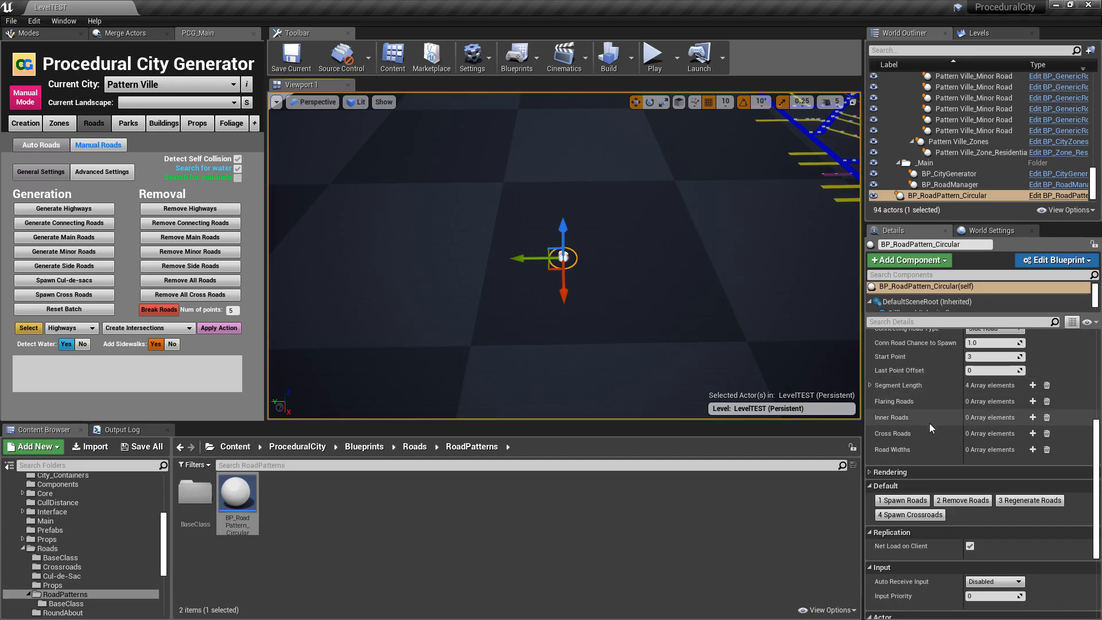
pyautogui.click(902, 503)
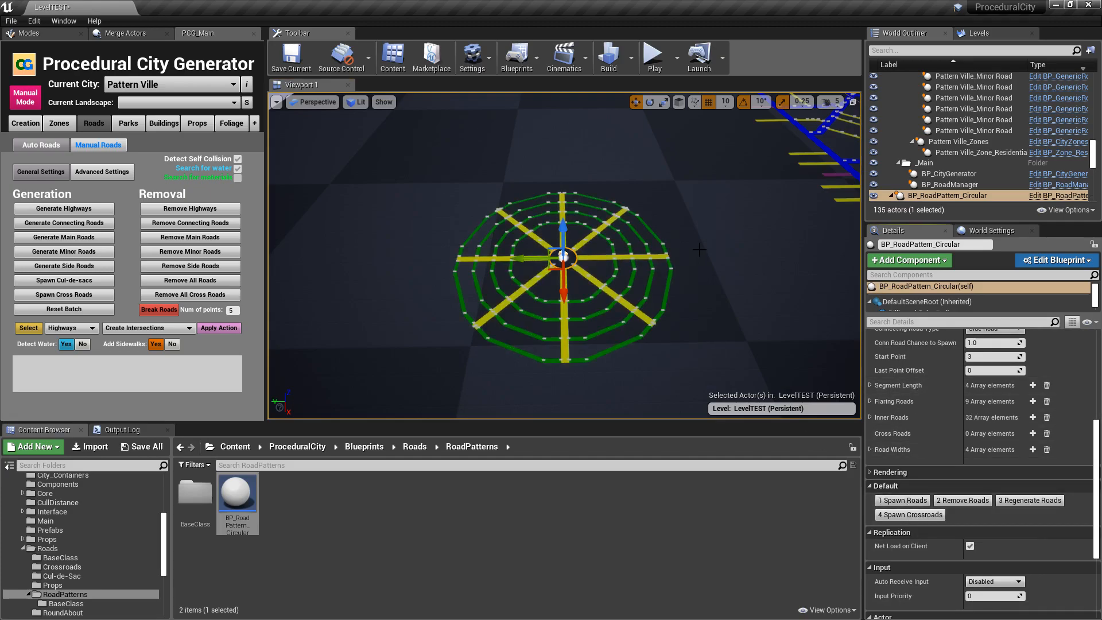
# - Examine the roundabout mesh at the centre of the spawned circular road pattern up close
pyautogui.press('w')
pyautogui.moveTo(719, 222); pyautogui.dragTo(709, 255, button='right')
pyautogui.press('a')
pyautogui.press('s')
pyautogui.press('d')
pyautogui.scroll(10, 466, 235)
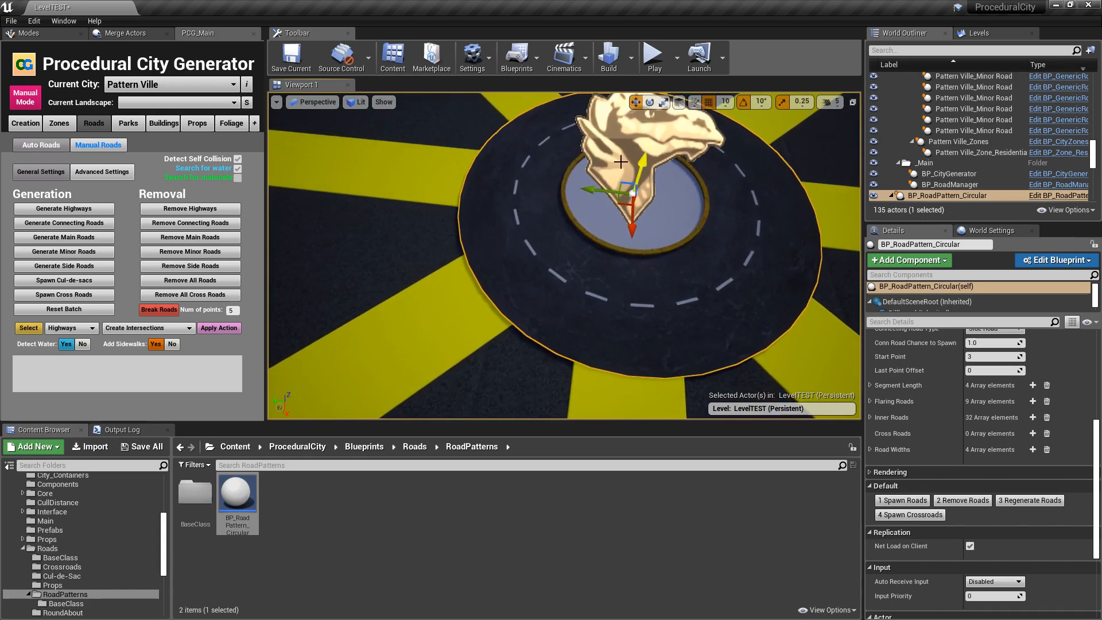
pyautogui.scroll(-10, 764, 165)
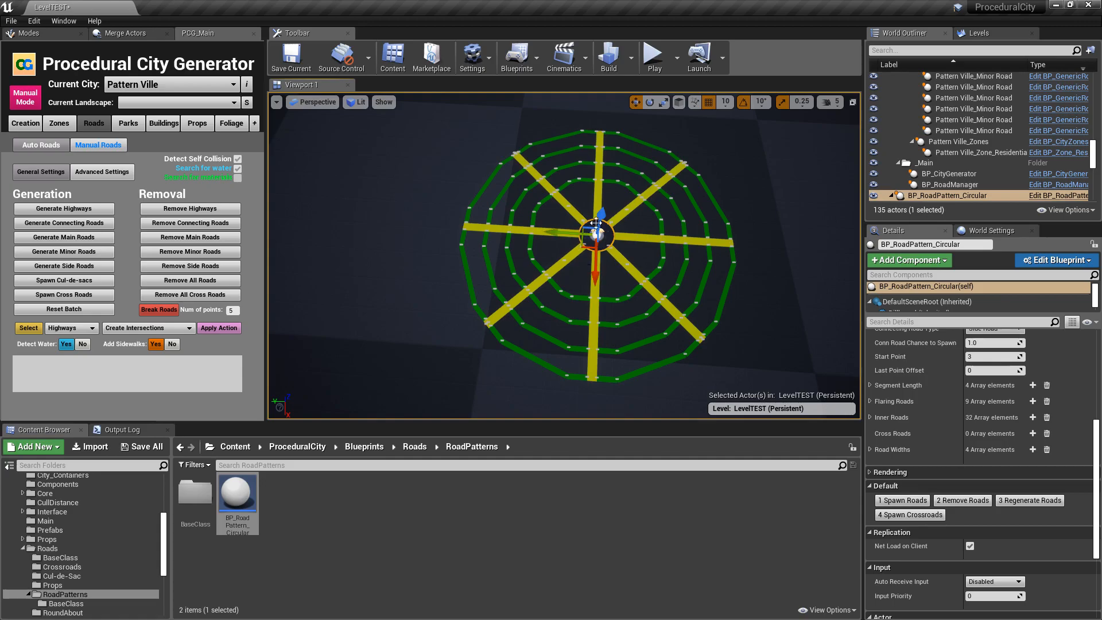
# - Examine where the flaring roads meet the connecting side roads, and view the whole circular pattern from above
pyautogui.moveTo(620, 181); pyautogui.dragTo(770, 183, button='right')
pyautogui.press('w')
pyautogui.press('w')
pyautogui.moveTo(488, 262); pyautogui.dragTo(580, 257, button='right')
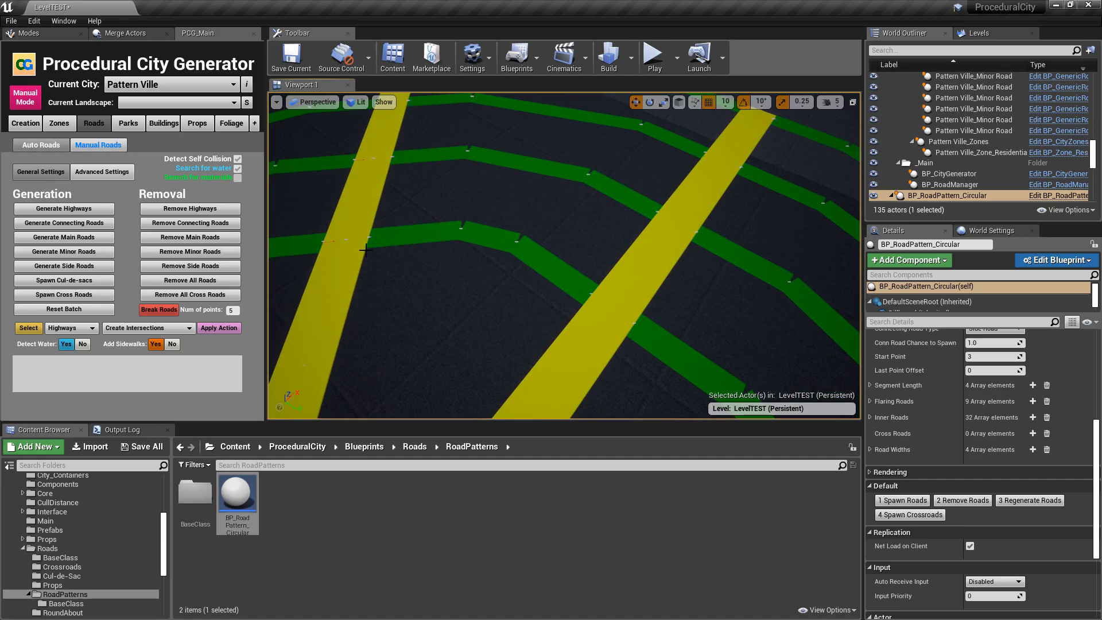
pyautogui.press('f')
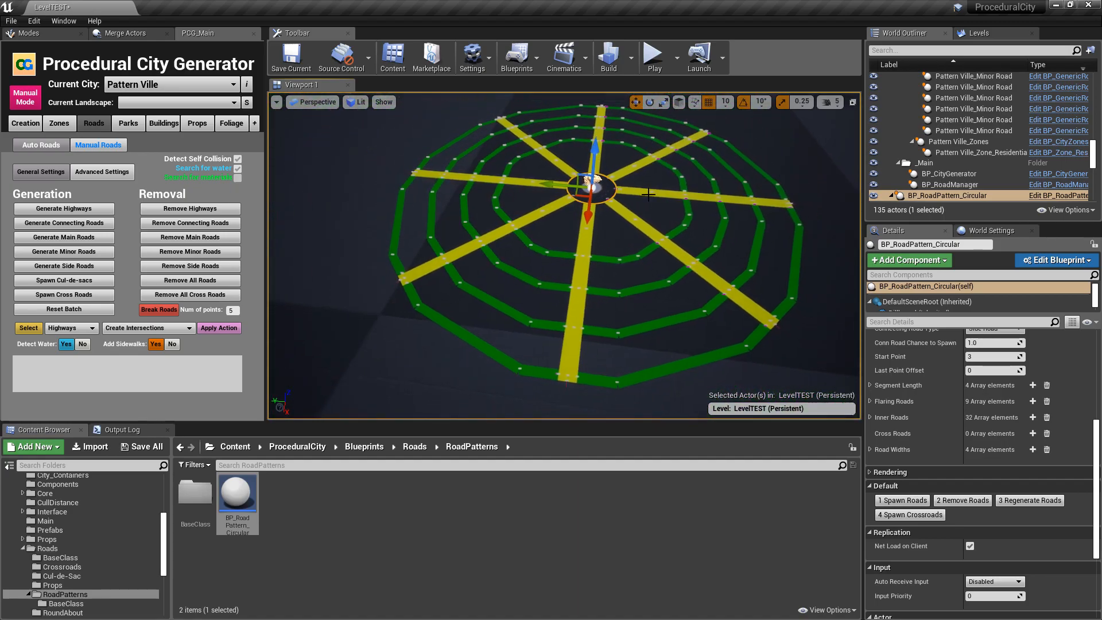
pyautogui.moveTo(686, 203); pyautogui.dragTo(721, 252, button='right')
pyautogui.press('w')
pyautogui.press('e')
pyautogui.press('s')
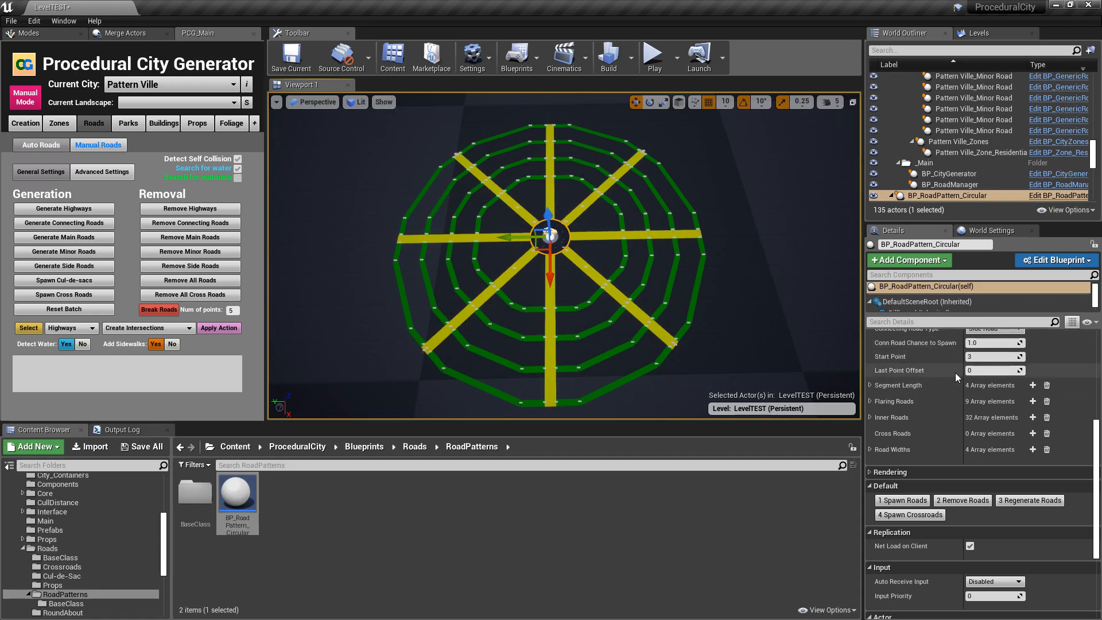
# - Turn Show Middle Mesh off and back on to compare the pattern's centre with and without the roundabout
pyautogui.scroll(5, 950, 386)
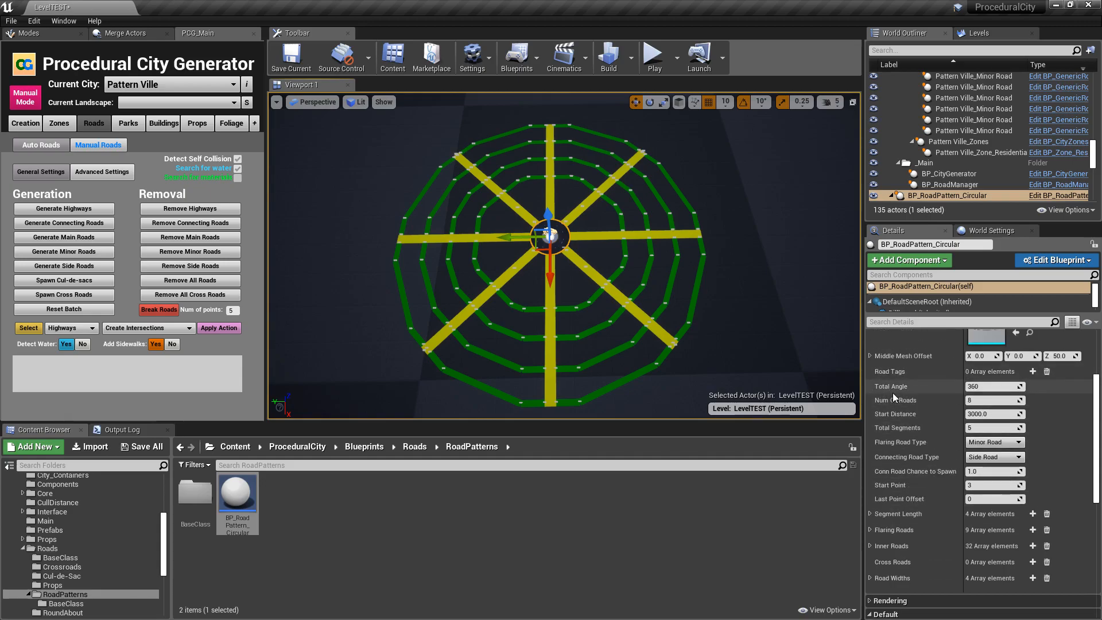
pyautogui.scroll(3, 893, 396)
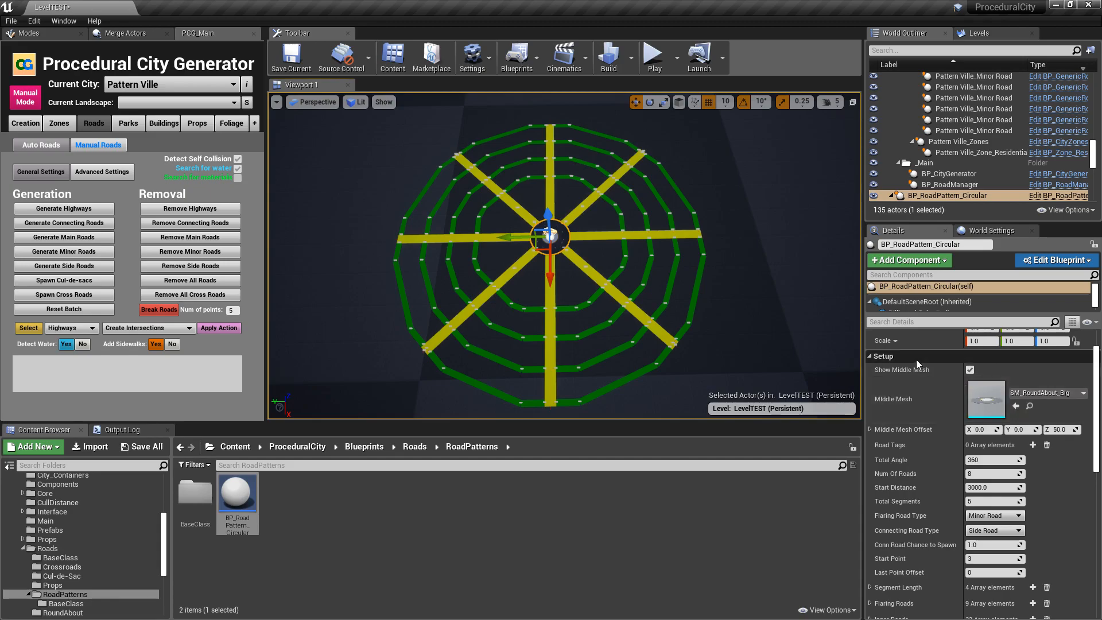
pyautogui.click(970, 370)
pyautogui.click(970, 370)
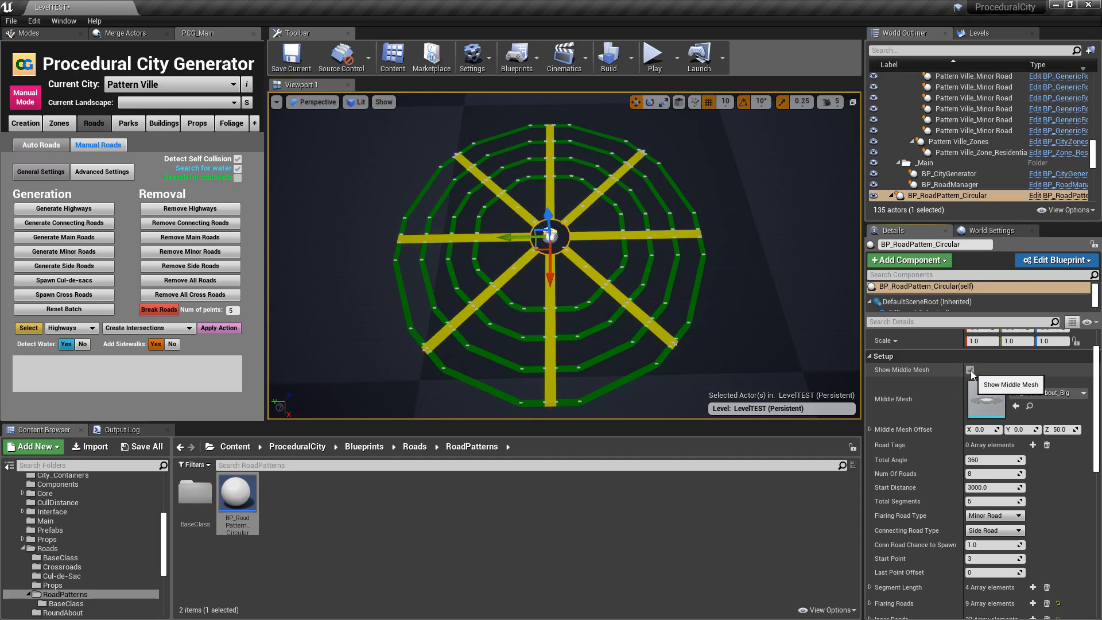
pyautogui.click(971, 370)
pyautogui.scroll(8, 723, 277)
pyautogui.scroll(1, 722, 277)
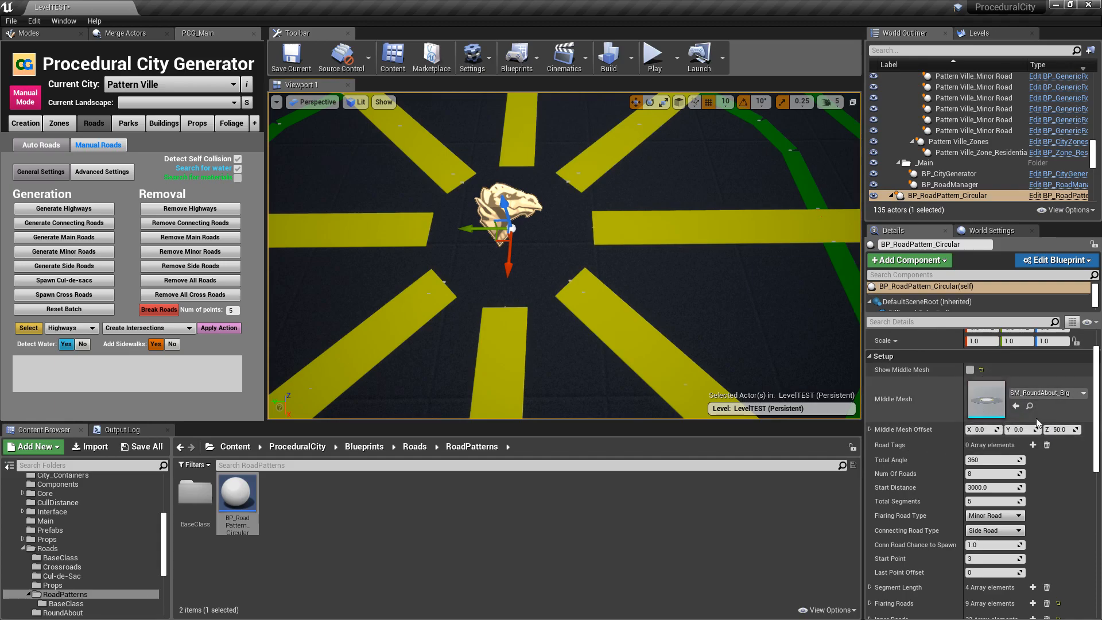
pyautogui.click(970, 370)
pyautogui.keyDown('alt'); pyautogui.moveTo(712, 287); pyautogui.dragTo(603, 230); pyautogui.keyUp('alt')
pyautogui.press('w')
pyautogui.moveTo(607, 380); pyautogui.dragTo(607, 359, button='right')
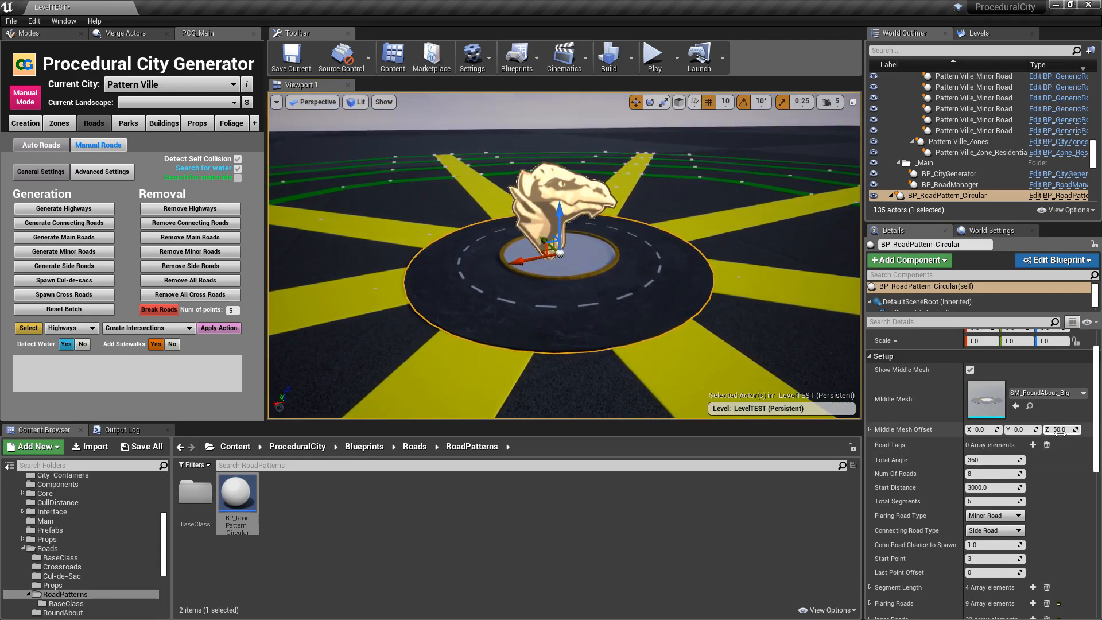
# - Set the circular road pattern's Total Angle to 270 and spawn the roads again
pyautogui.press('f')
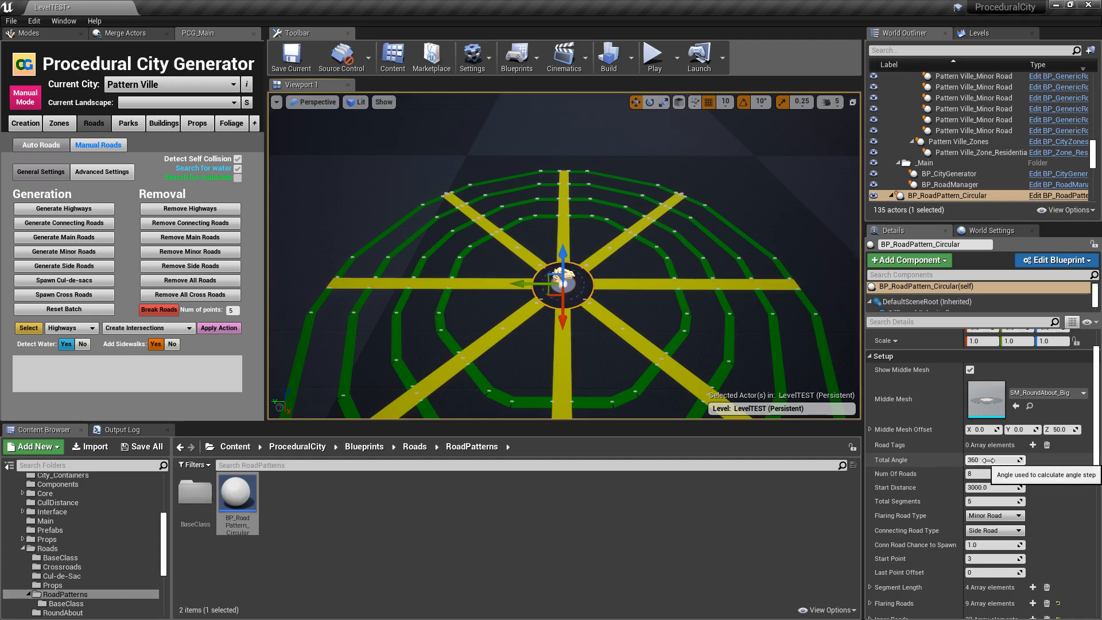
pyautogui.press('s')
pyautogui.moveTo(691, 360)
pyautogui.mouseDown(button='right')
pyautogui.moveTo(690, 373)
pyautogui.moveTo(692, 360)
pyautogui.mouseUp(button='right')
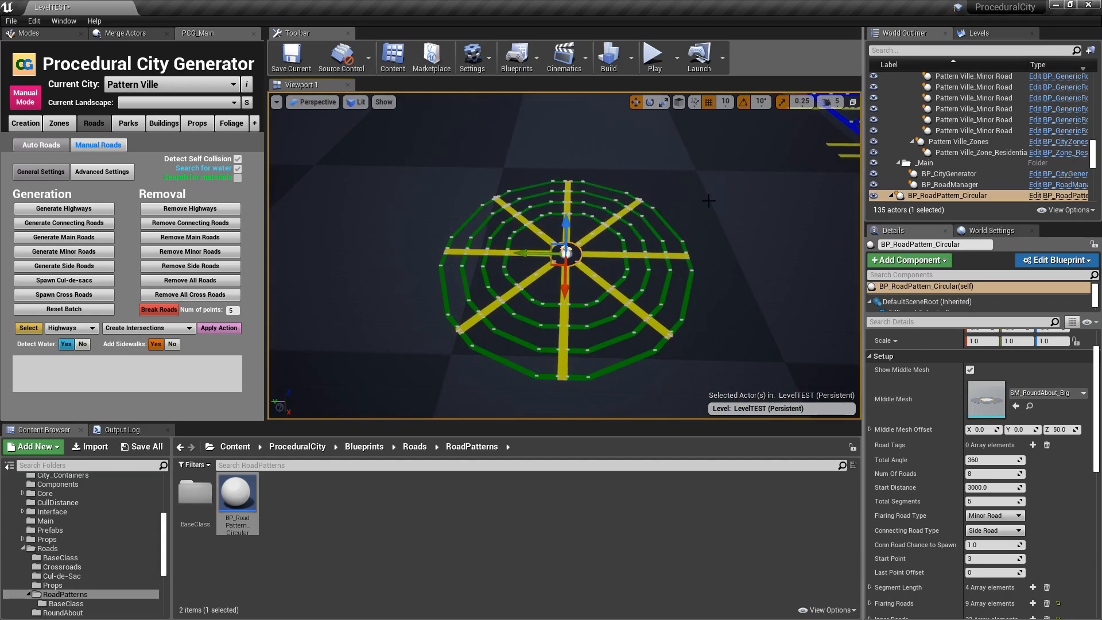
pyautogui.click(994, 456)
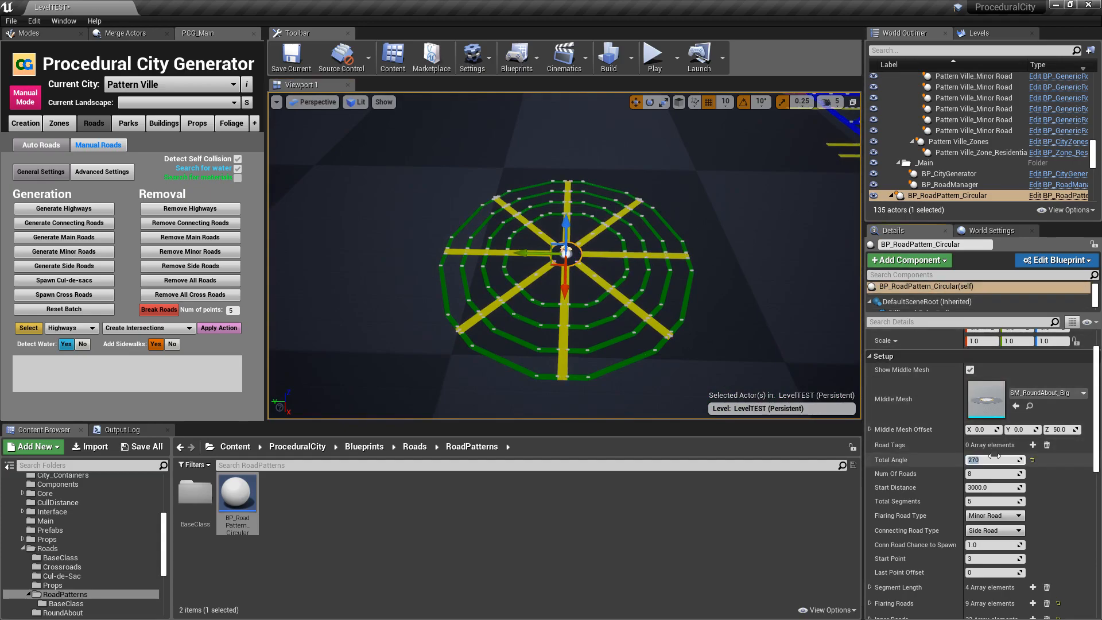
pyautogui.scroll(-5, 957, 460)
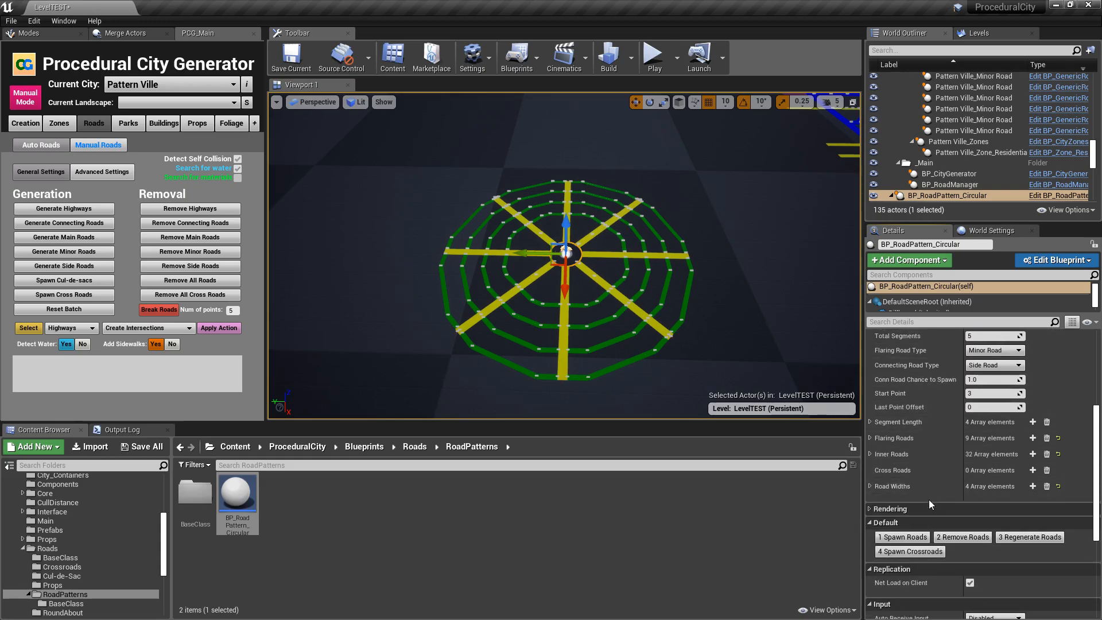
pyautogui.click(904, 537)
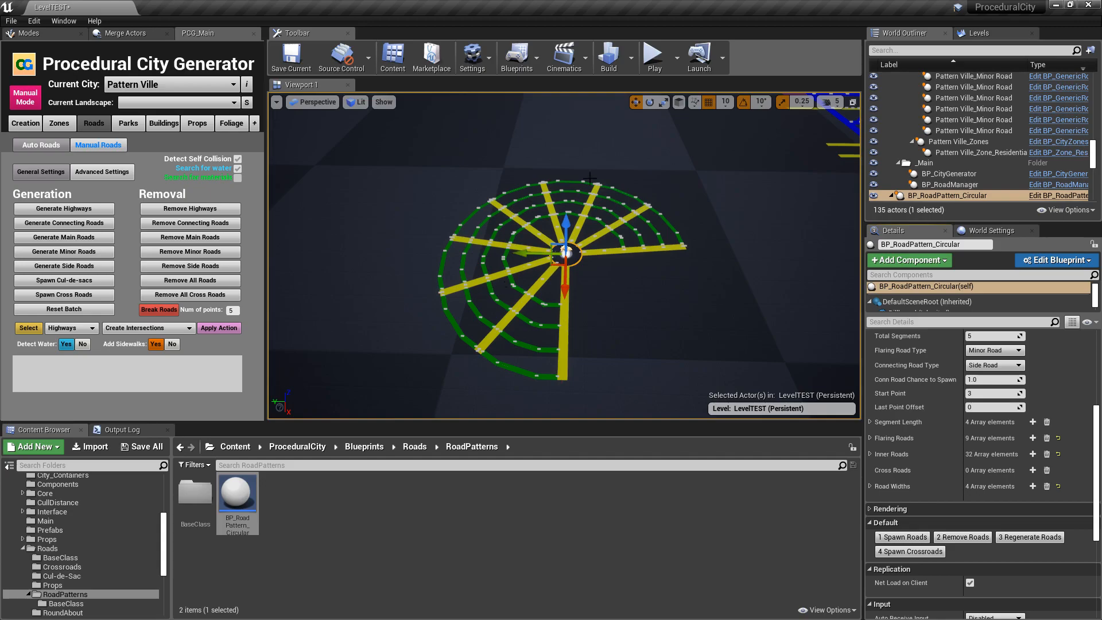
# - Set the pattern's Total Angle to 180 and respawn the roads as a half circle
pyautogui.scroll(5, 977, 396)
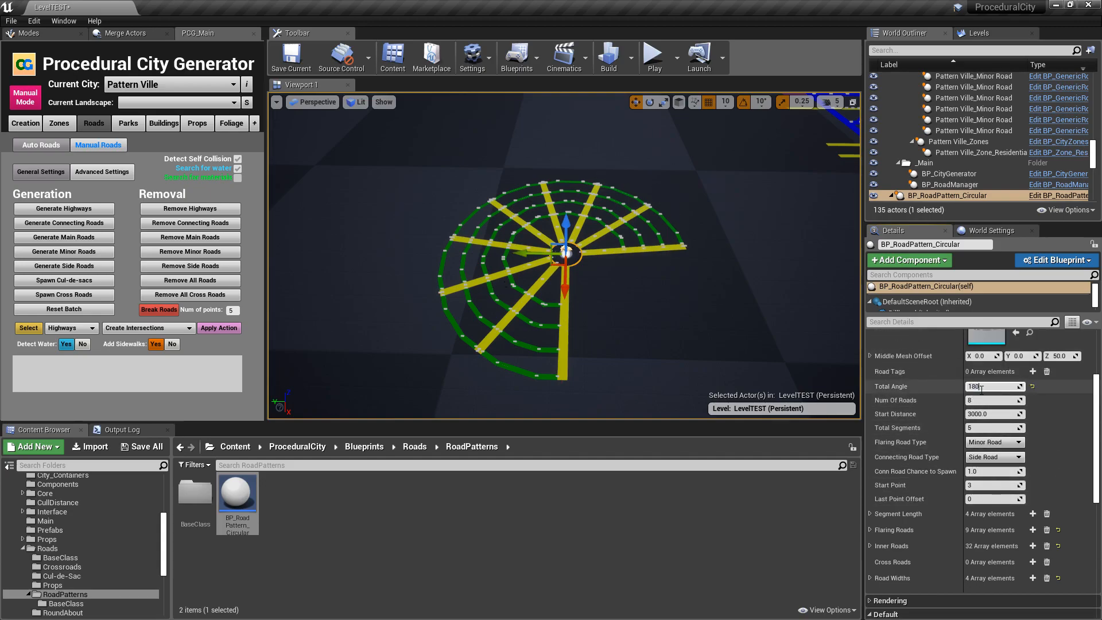
pyautogui.scroll(-5, 965, 402)
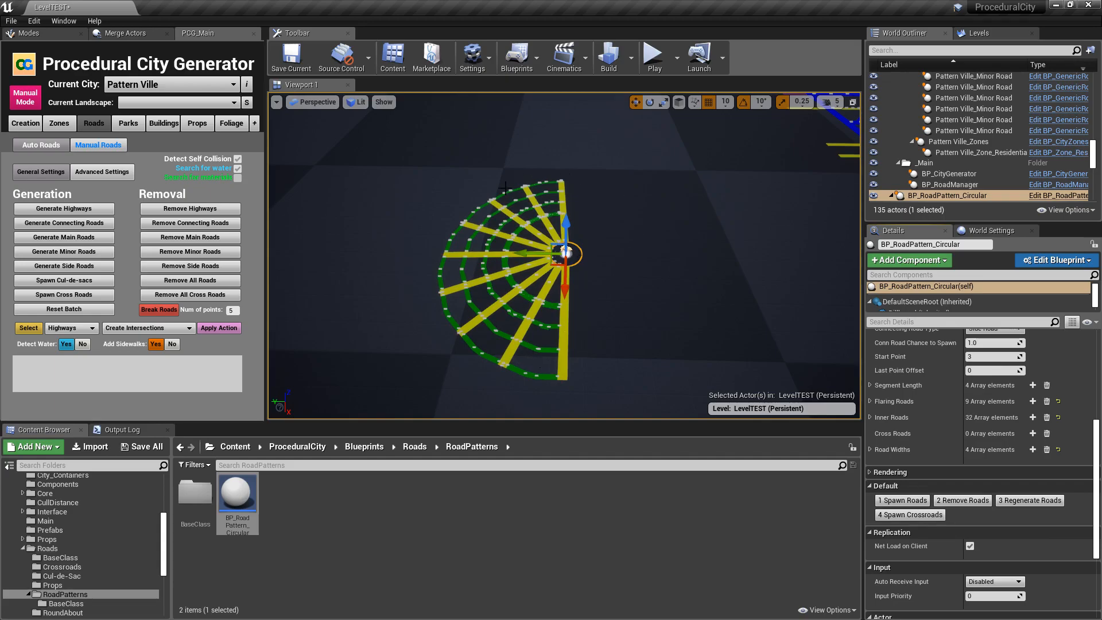
# - Reset the pattern's Total Angle to its default of 360, set Num Of Roads to 12 and respawn the roads
pyautogui.scroll(6, 980, 442)
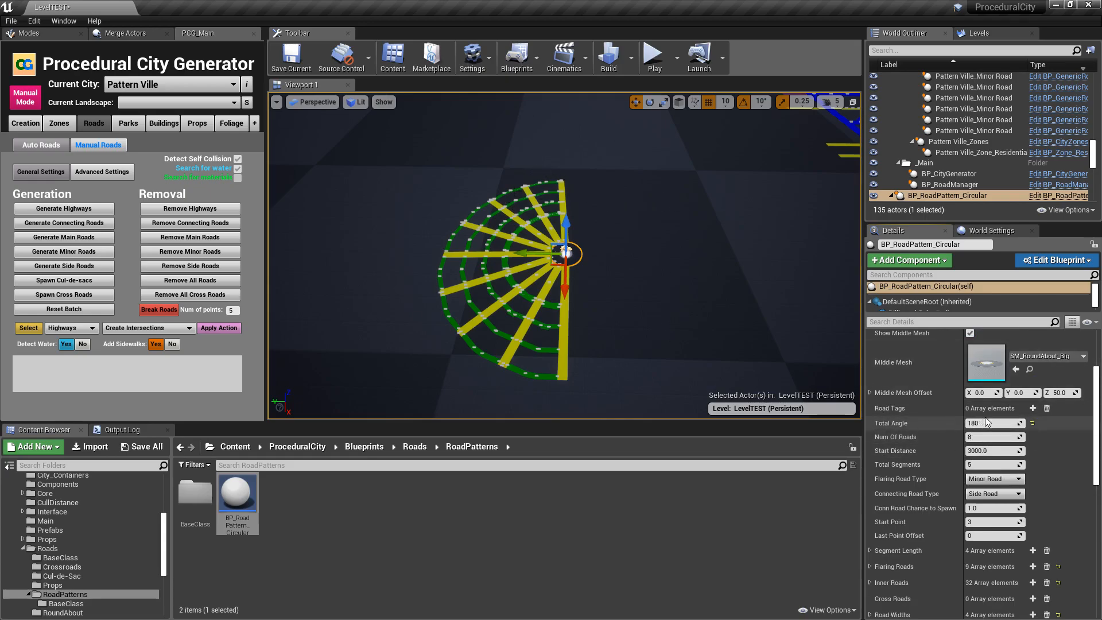
pyautogui.click(1033, 423)
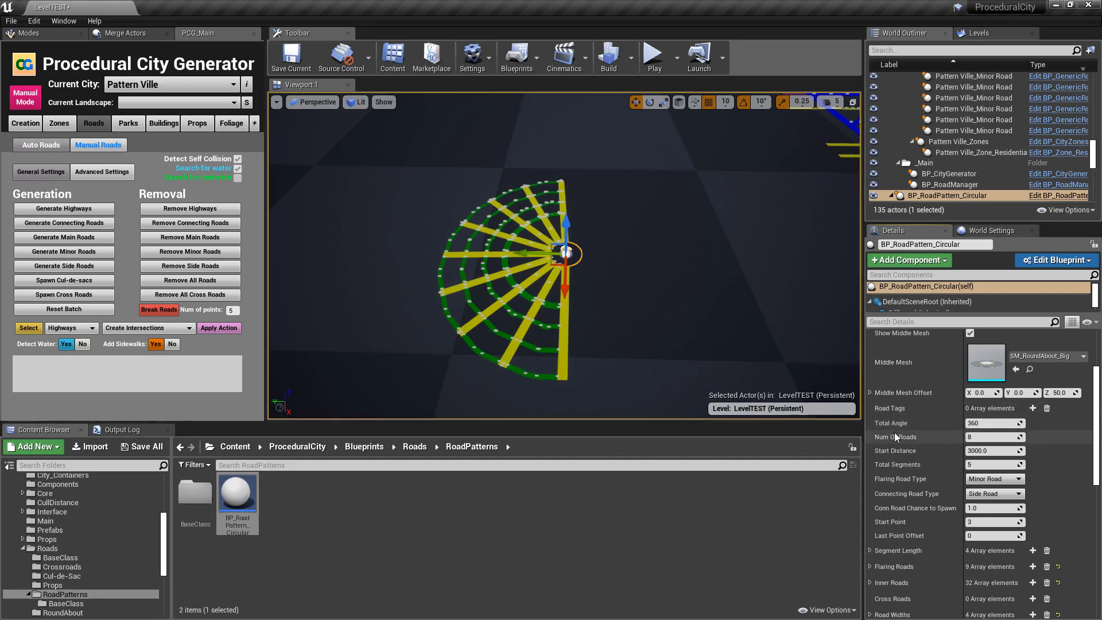
pyautogui.click(998, 437)
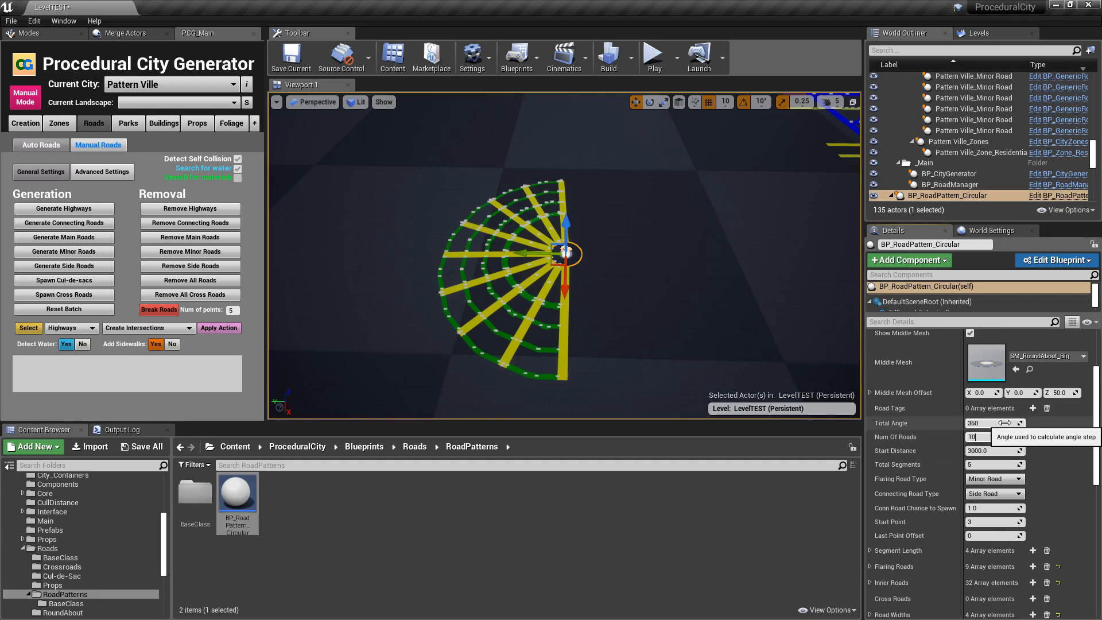
pyautogui.scroll(-4, 1026, 442)
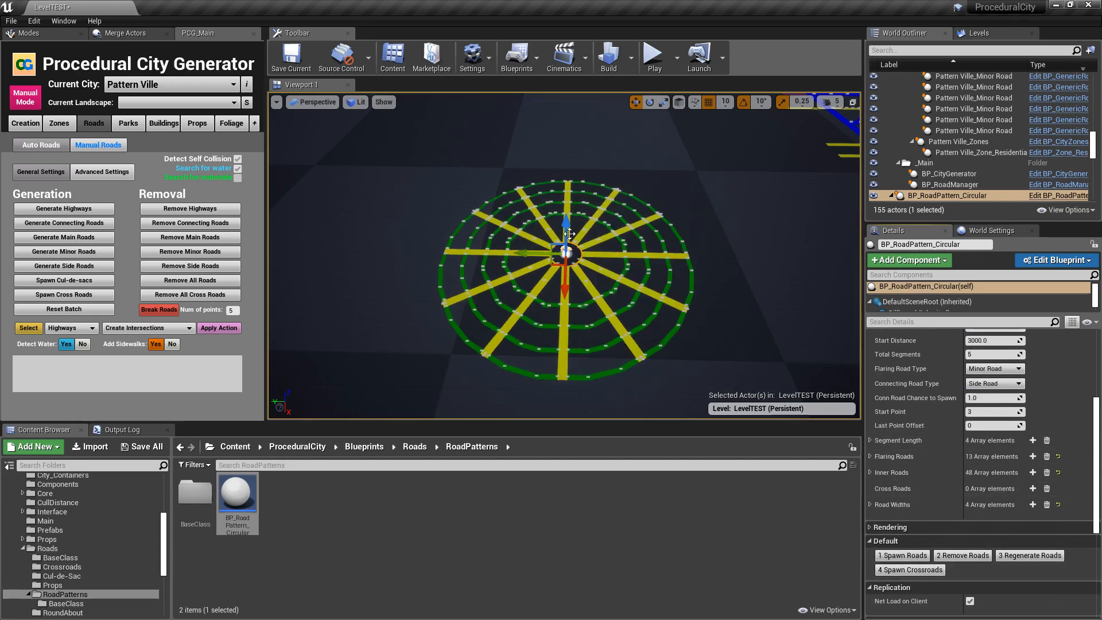
# - Set the pattern's Num Of Roads to 4 and spawn the roads again
pyautogui.scroll(2, 991, 402)
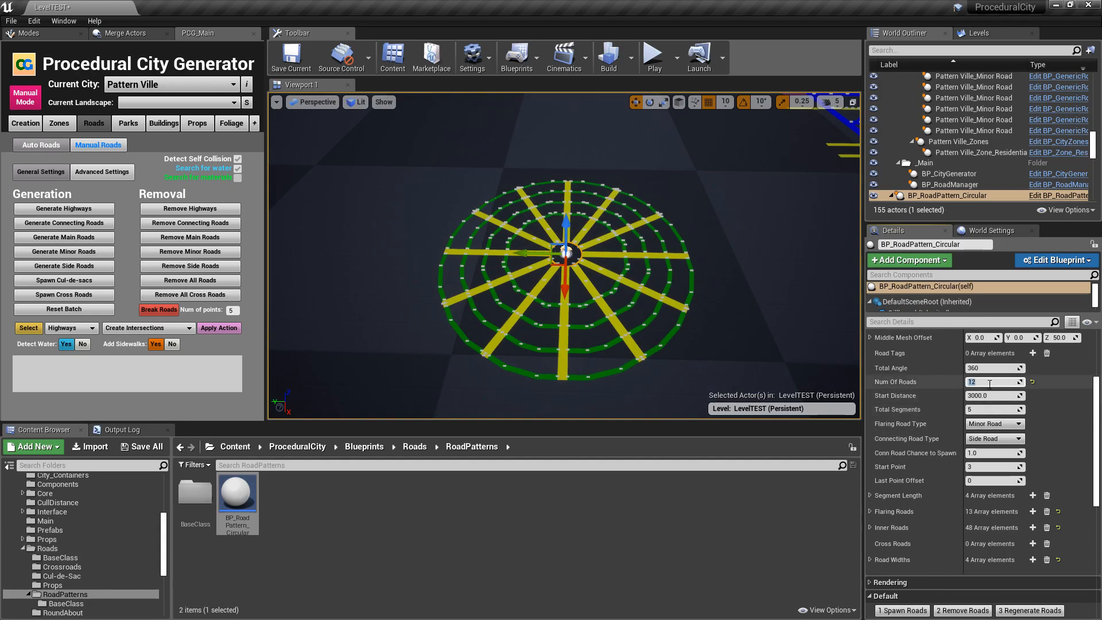
pyautogui.scroll(-1, 989, 383)
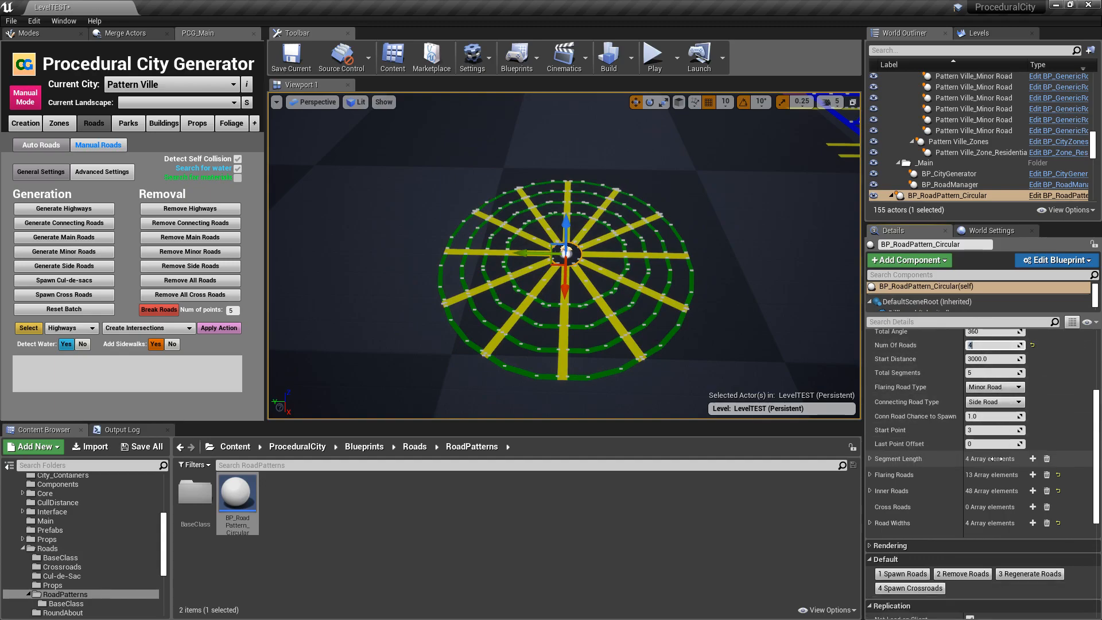
pyautogui.click(903, 575)
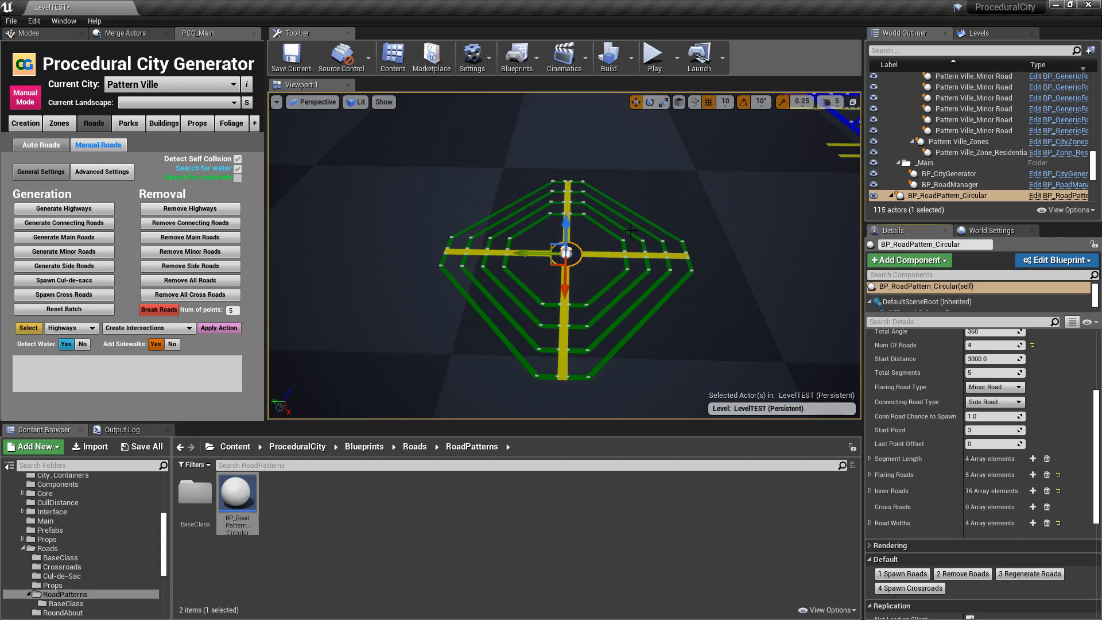
# - Set the circular road pattern's Start Distance to 6000 and spawn the roads again
pyautogui.scroll(2, 940, 373)
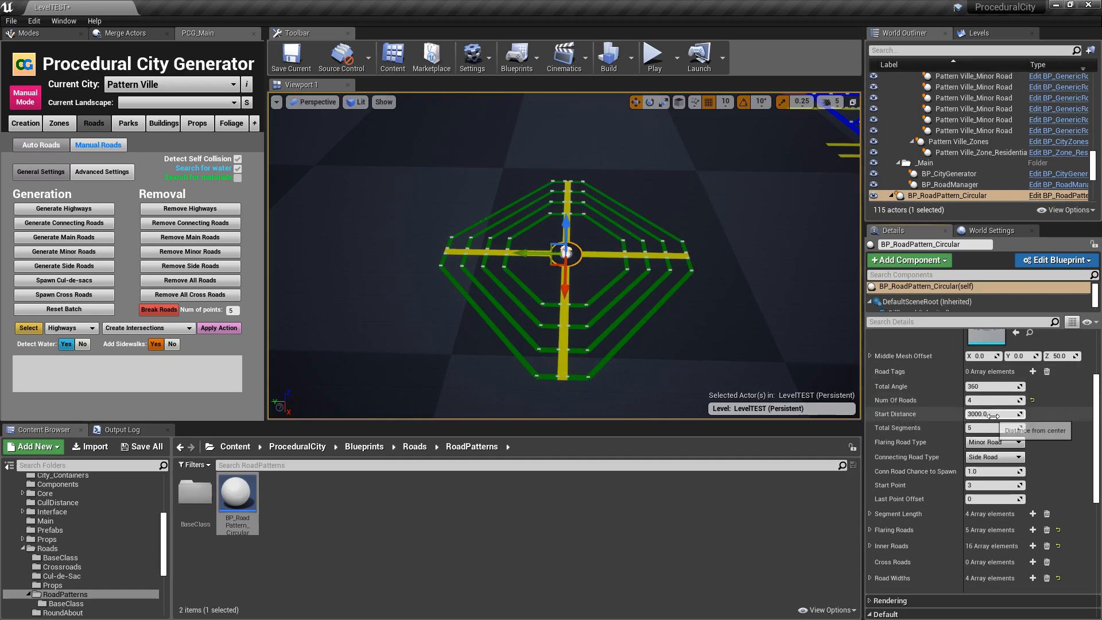
pyautogui.scroll(12, 546, 217)
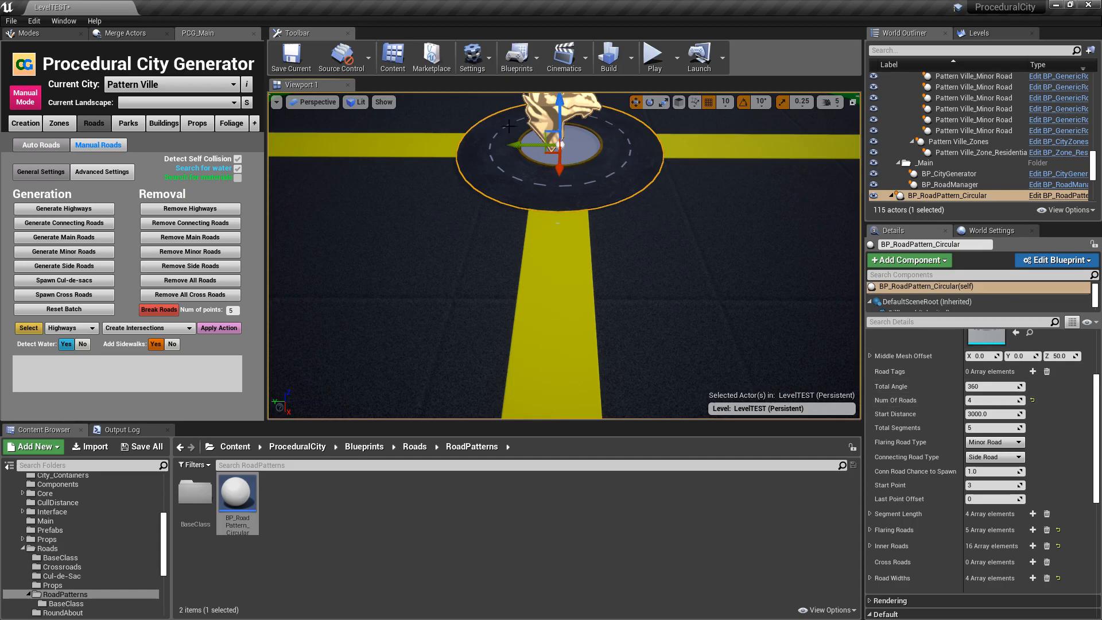
pyautogui.click(977, 414)
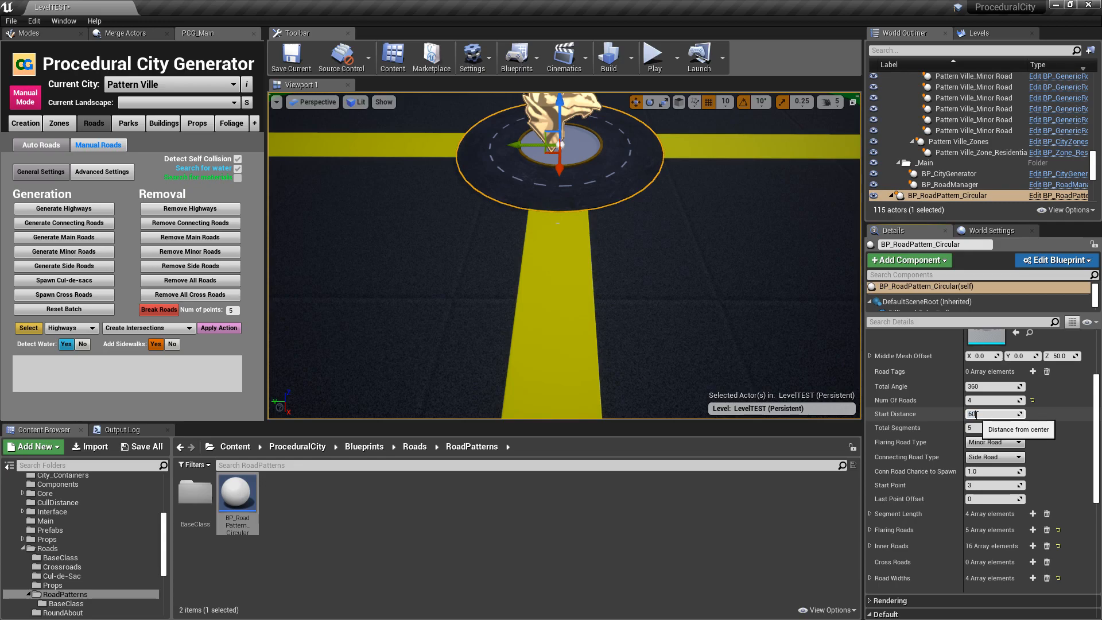
pyautogui.scroll(-4, 960, 451)
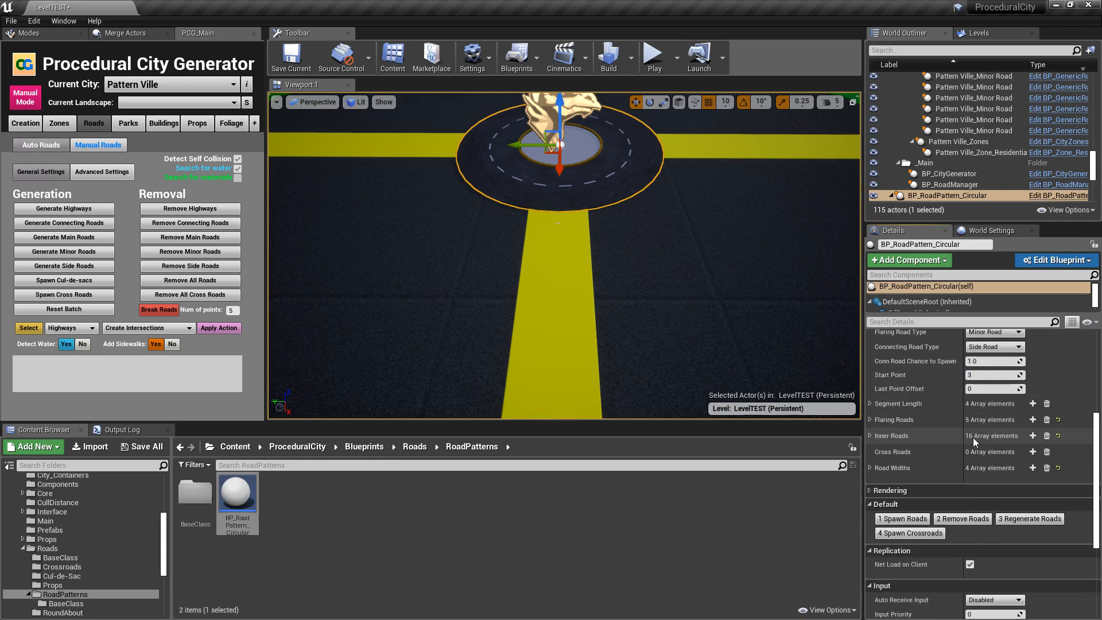
pyautogui.moveTo(694, 284)
pyautogui.mouseDown(button='right')
pyautogui.moveTo(763, 328)
pyautogui.moveTo(838, 330)
pyautogui.moveTo(694, 280)
pyautogui.mouseUp(button='right')
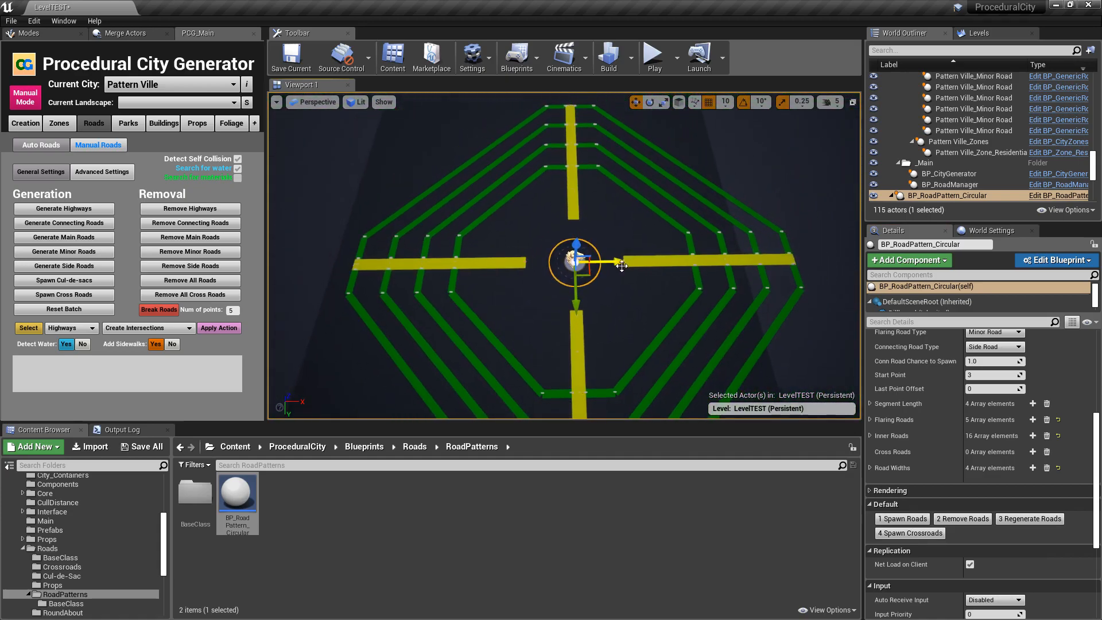
# - Turn off Show Middle Mesh for the circular pattern and reset Num Of Roads to its default of 8
pyautogui.scroll(2, 883, 323)
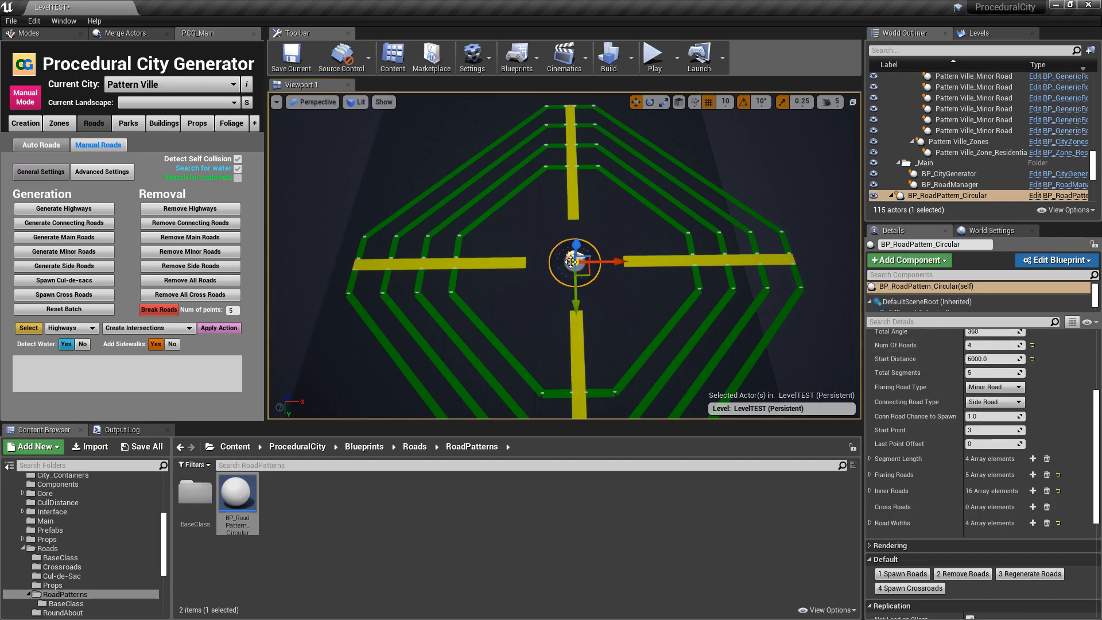
pyautogui.moveTo(585, 263); pyautogui.dragTo(525, 263, button='right')
pyautogui.scroll(6, 1004, 396)
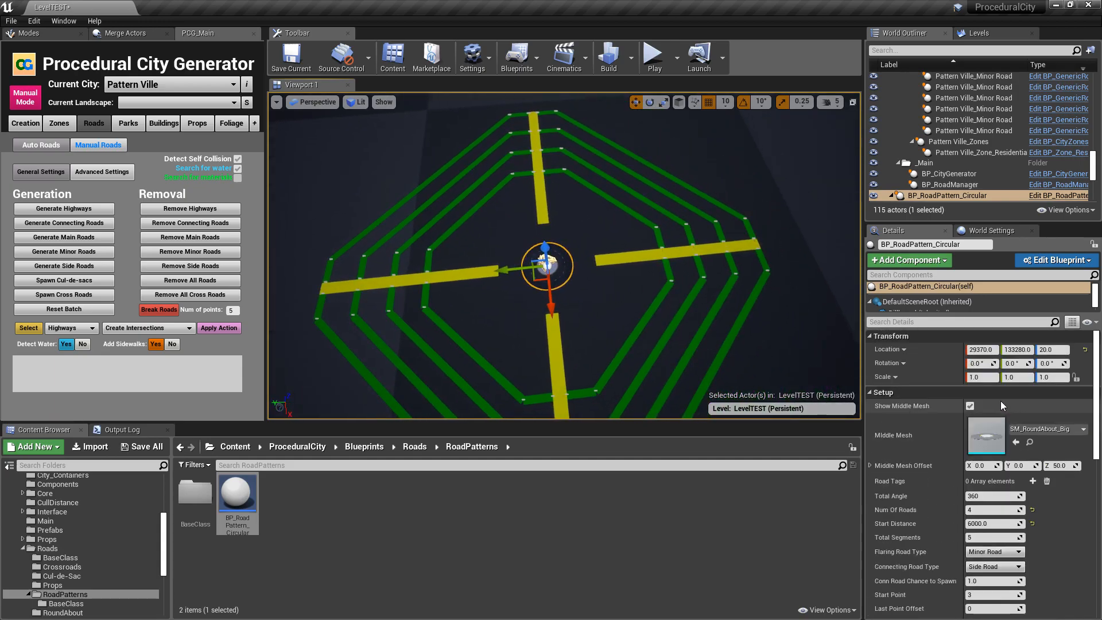
pyautogui.click(971, 406)
pyautogui.moveTo(566, 256)
pyautogui.mouseDown(button='right')
pyautogui.moveTo(555, 229)
pyautogui.moveTo(445, 206)
pyautogui.moveTo(517, 221)
pyautogui.moveTo(551, 253)
pyautogui.mouseUp(button='right')
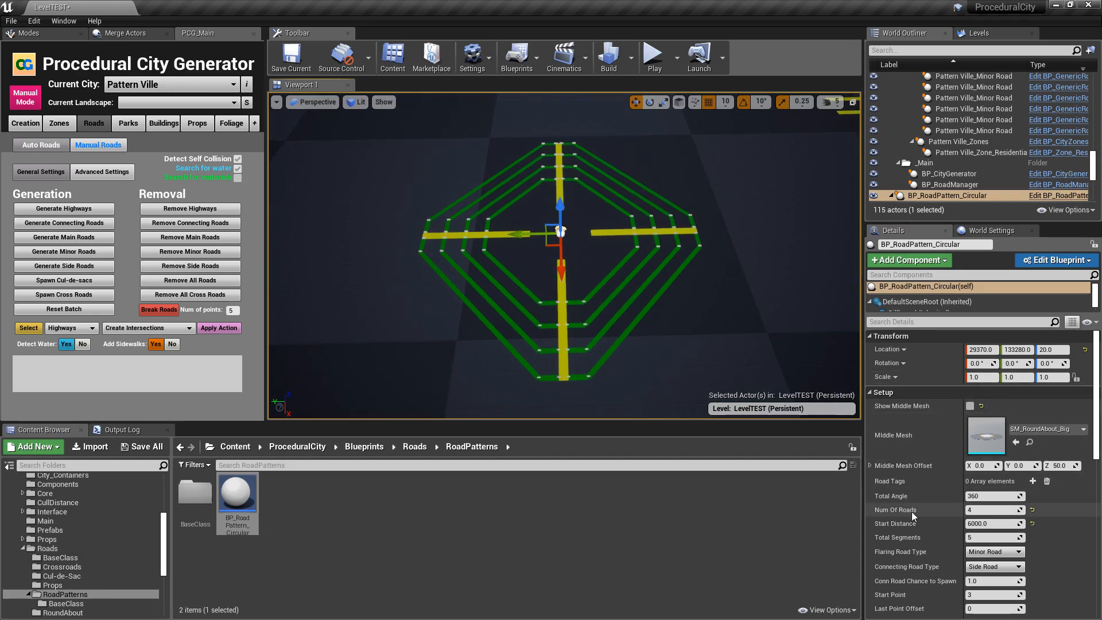
pyautogui.scroll(-3, 912, 512)
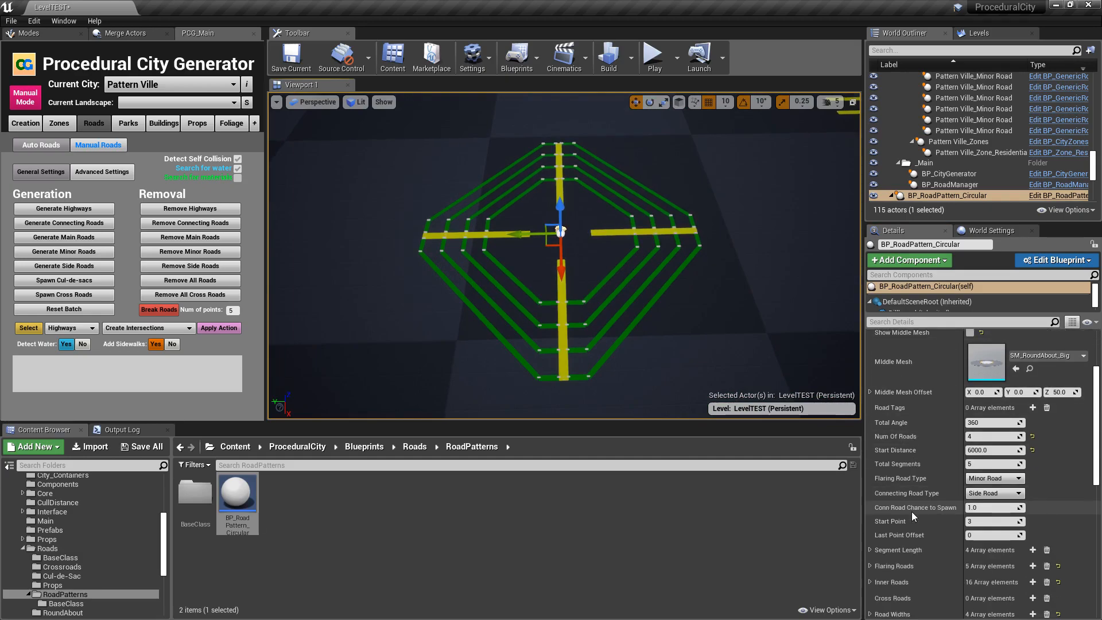
pyautogui.click(1033, 437)
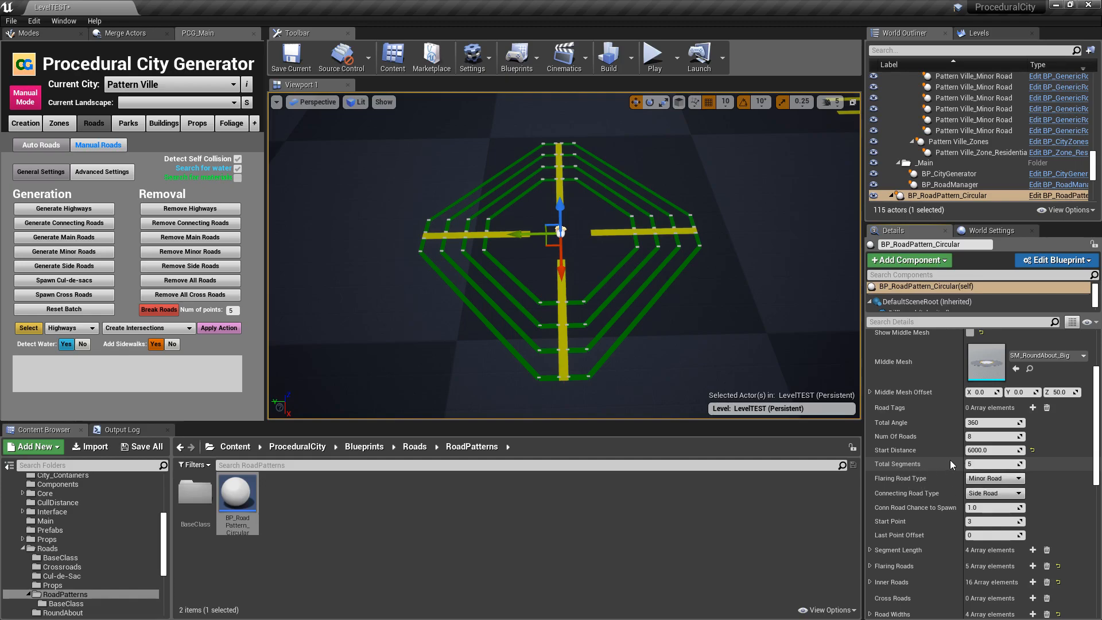
# - Select one flaring minor road to examine its segment points along its length, and reselect the circular road pattern
pyautogui.keyDown('alt'); pyautogui.moveTo(678, 322); pyautogui.dragTo(849, 331); pyautogui.keyUp('alt')
pyautogui.moveTo(595, 303)
pyautogui.mouseDown(button='right')
pyautogui.moveTo(648, 299)
pyautogui.moveTo(597, 298)
pyautogui.mouseUp(button='right')
pyautogui.click(595, 302)
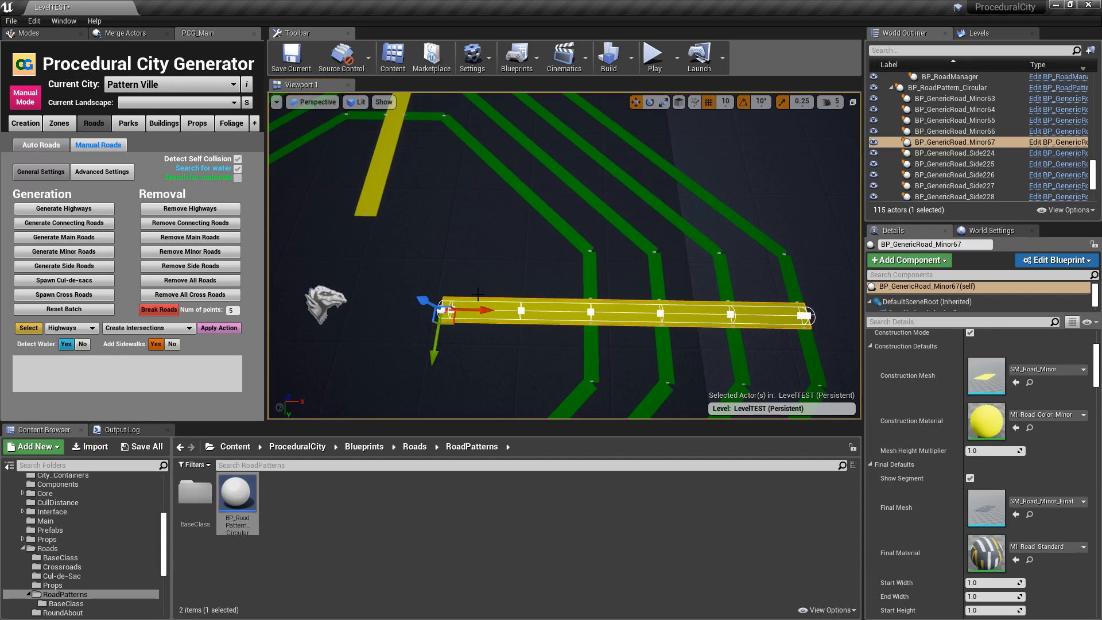
pyautogui.moveTo(796, 313)
pyautogui.mouseDown(button='right')
pyautogui.moveTo(689, 310)
pyautogui.moveTo(795, 313)
pyautogui.mouseUp(button='right')
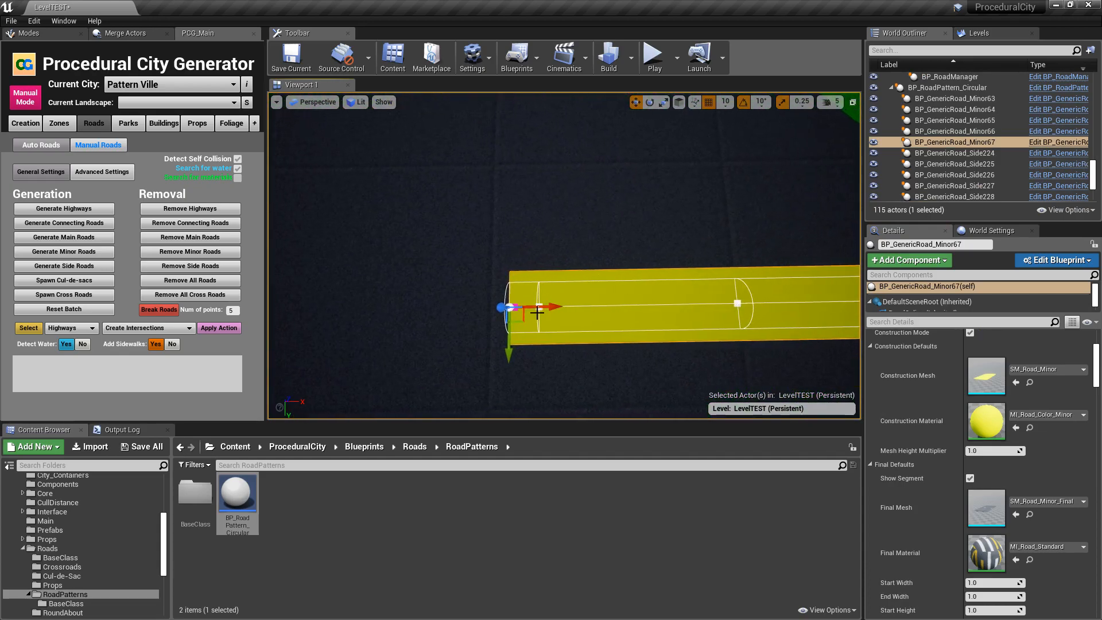
pyautogui.moveTo(615, 290); pyautogui.dragTo(602, 283, button='right')
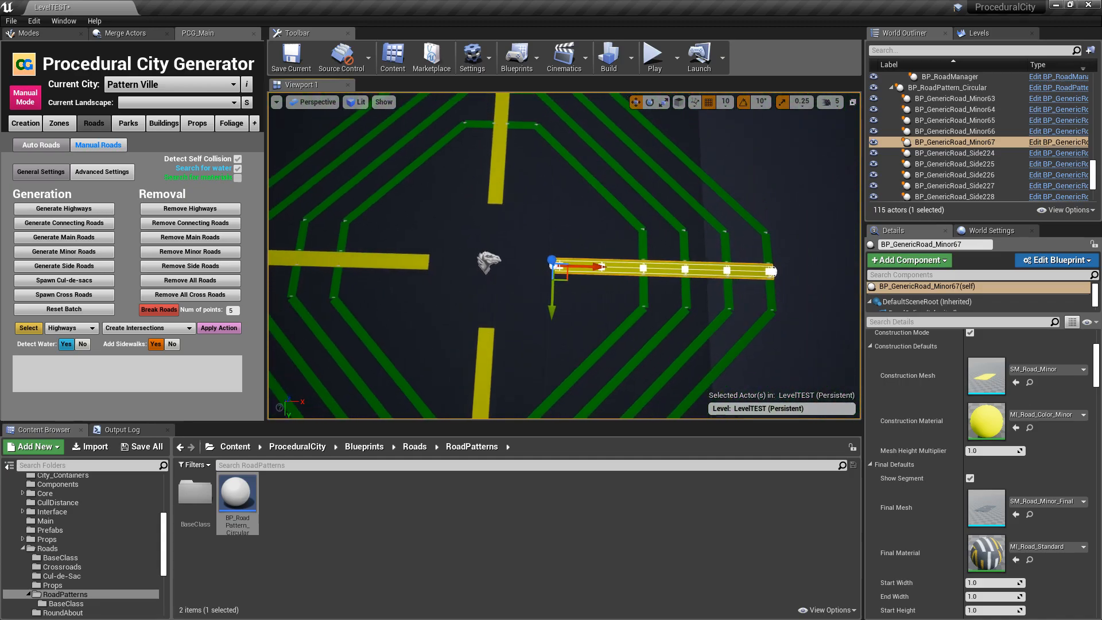
pyautogui.moveTo(823, 280); pyautogui.dragTo(758, 280, button='right')
pyautogui.moveTo(693, 296); pyautogui.dragTo(548, 251, button='right')
pyautogui.moveTo(725, 306); pyautogui.dragTo(684, 304, button='right')
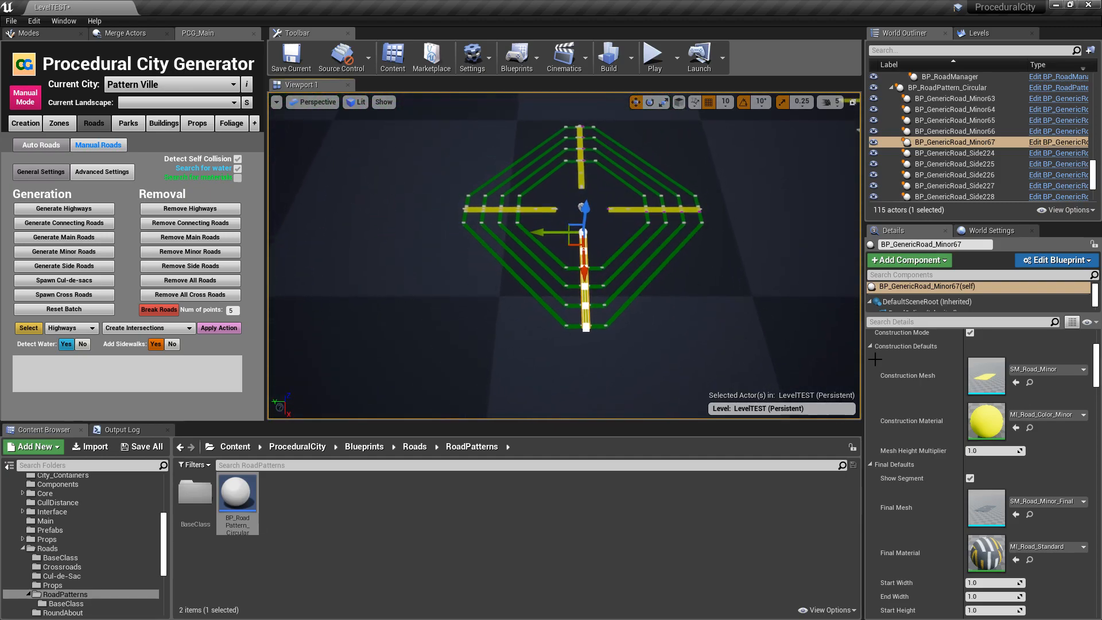
pyautogui.click(580, 205)
pyautogui.click(581, 208)
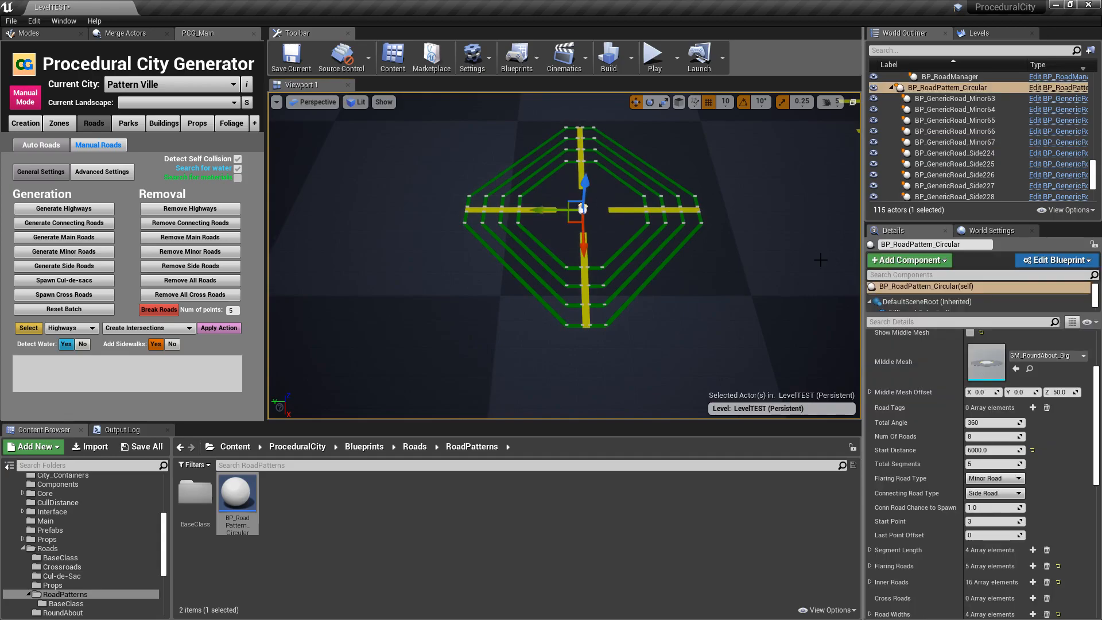
# - Set the circular pattern's Total Segments to 8 and respawn the roads
pyautogui.click(989, 465)
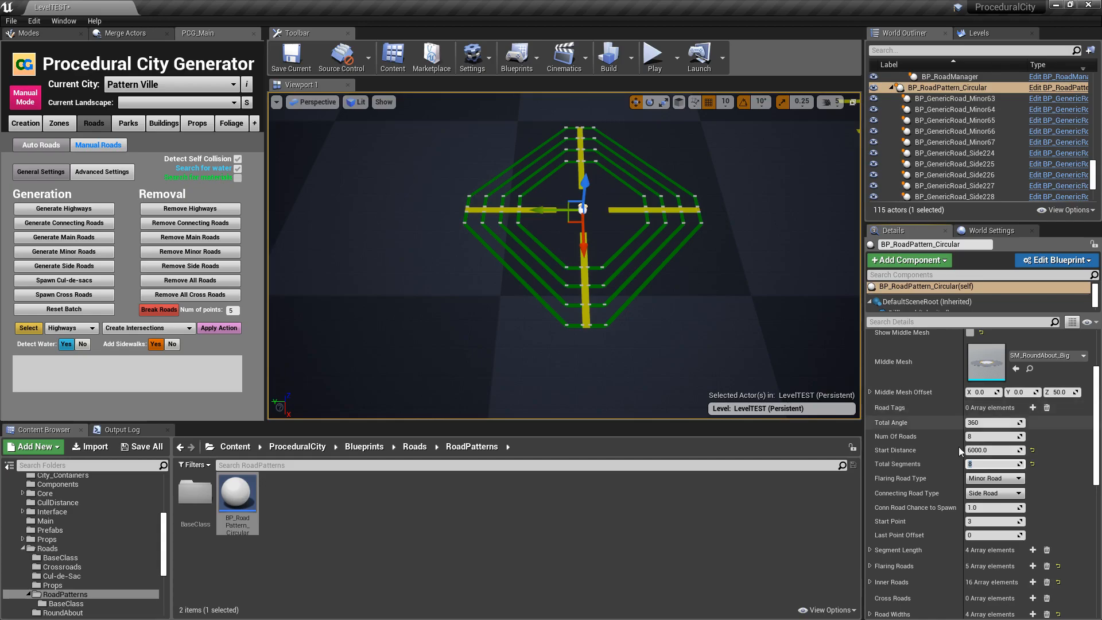
pyautogui.scroll(-5, 966, 482)
pyautogui.click(924, 504)
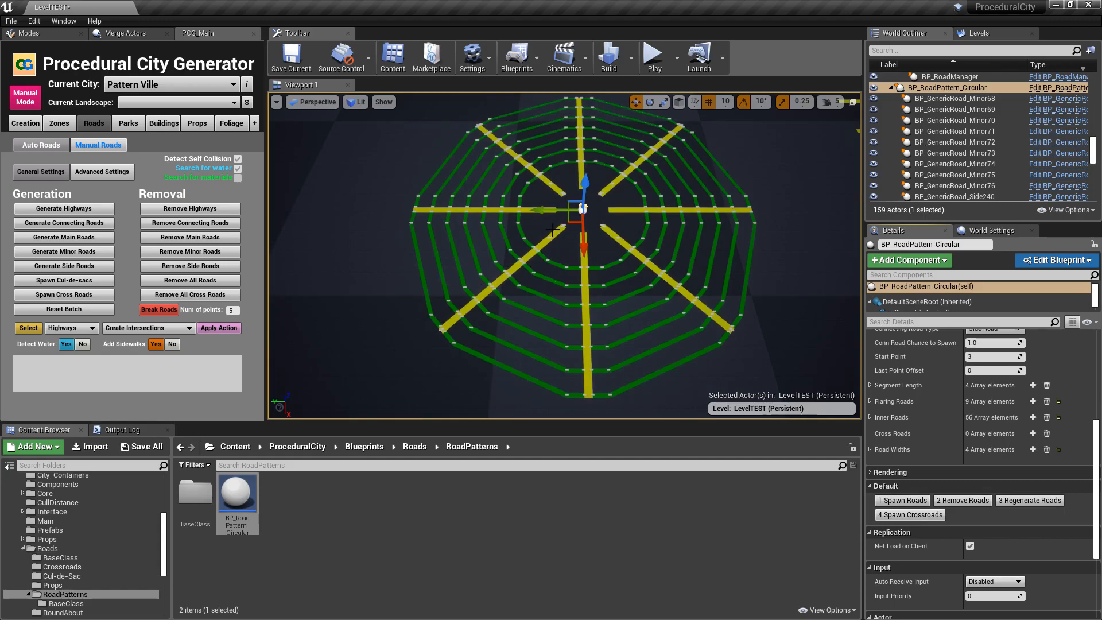
pyautogui.moveTo(571, 339); pyautogui.dragTo(597, 353, button='right')
# - Change the Flaring Road Type to Main Road and the Connecting Road Type to Minor Road, and respawn the pattern
pyautogui.scroll(8, 936, 393)
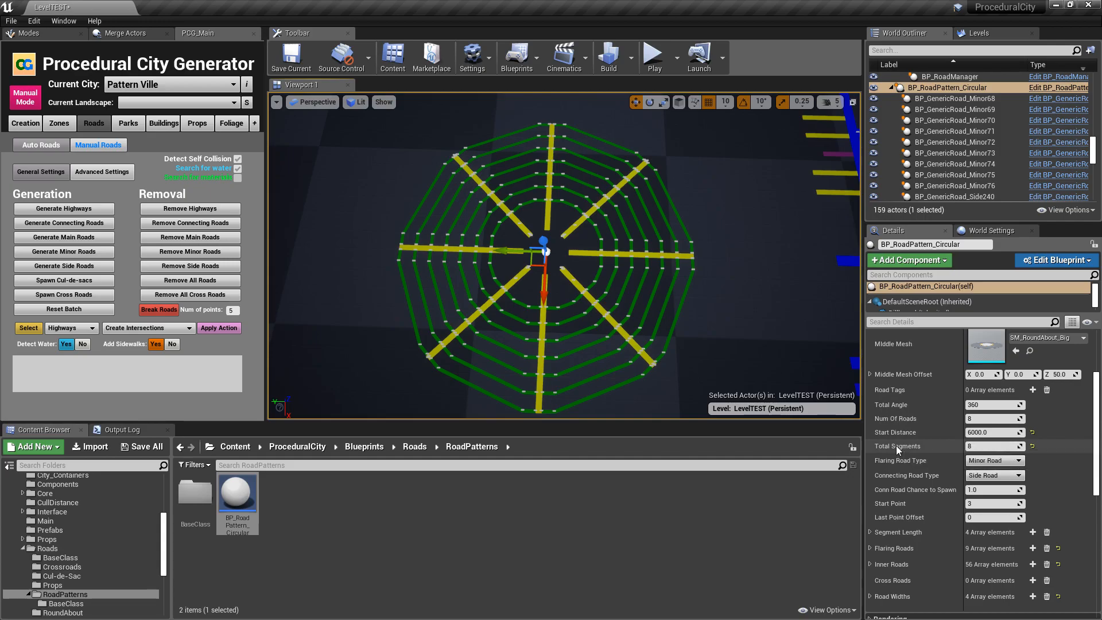
pyautogui.scroll(-1, 897, 445)
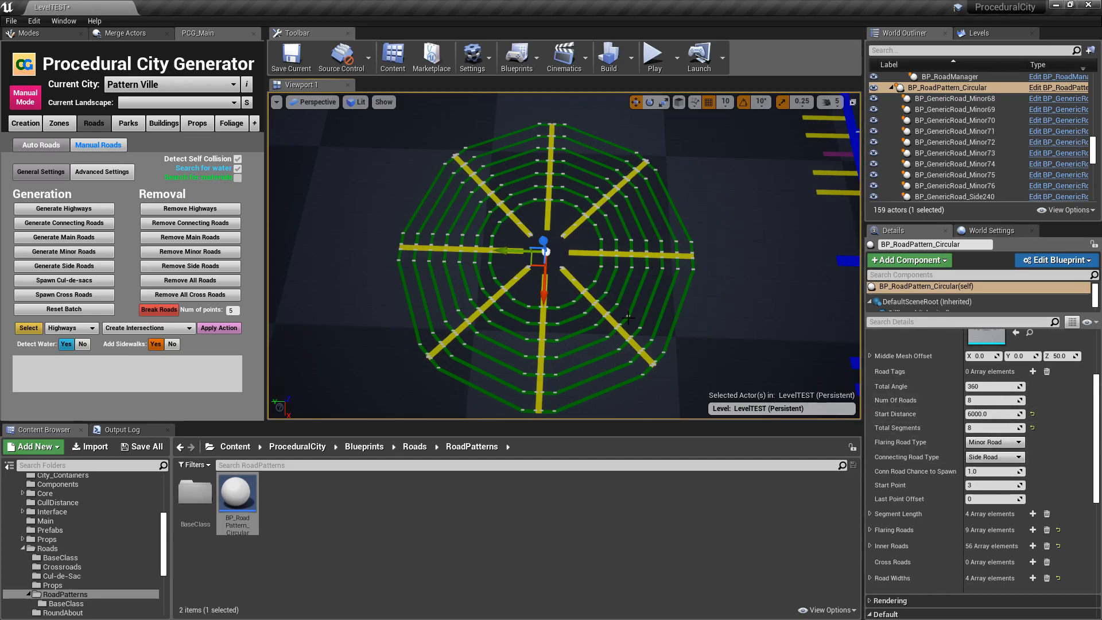
pyautogui.click(995, 442)
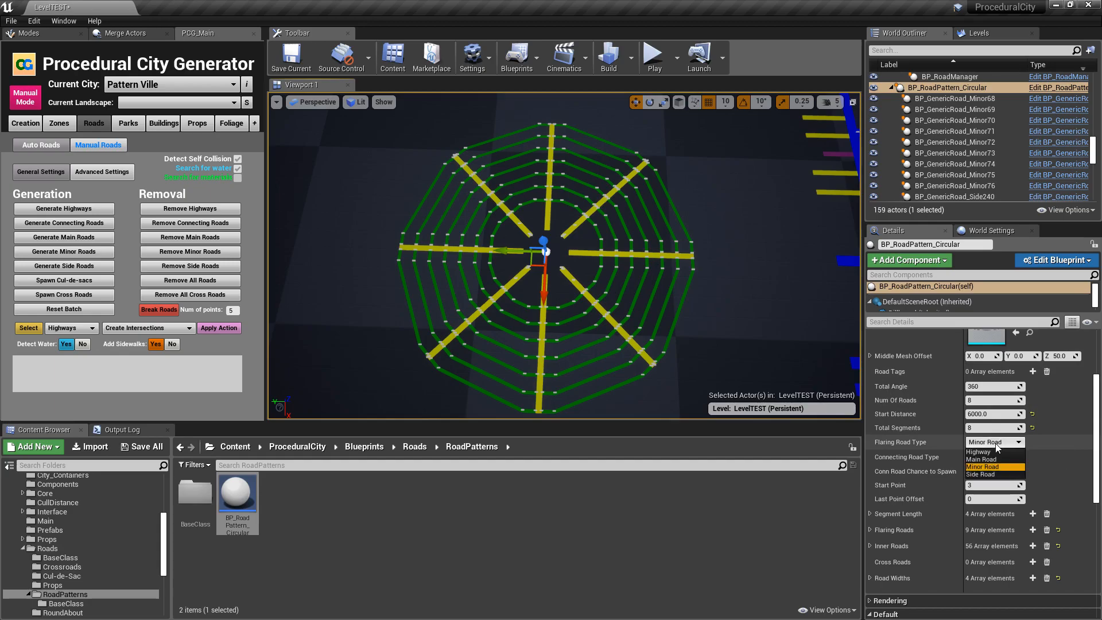
pyautogui.click(996, 458)
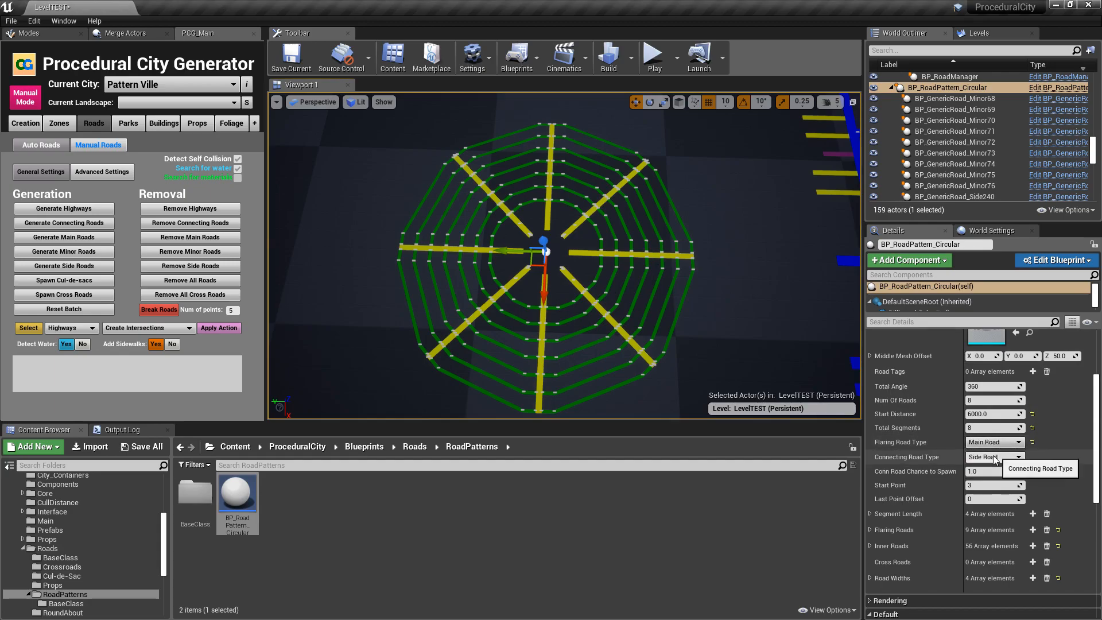
pyautogui.click(987, 457)
pyautogui.click(982, 481)
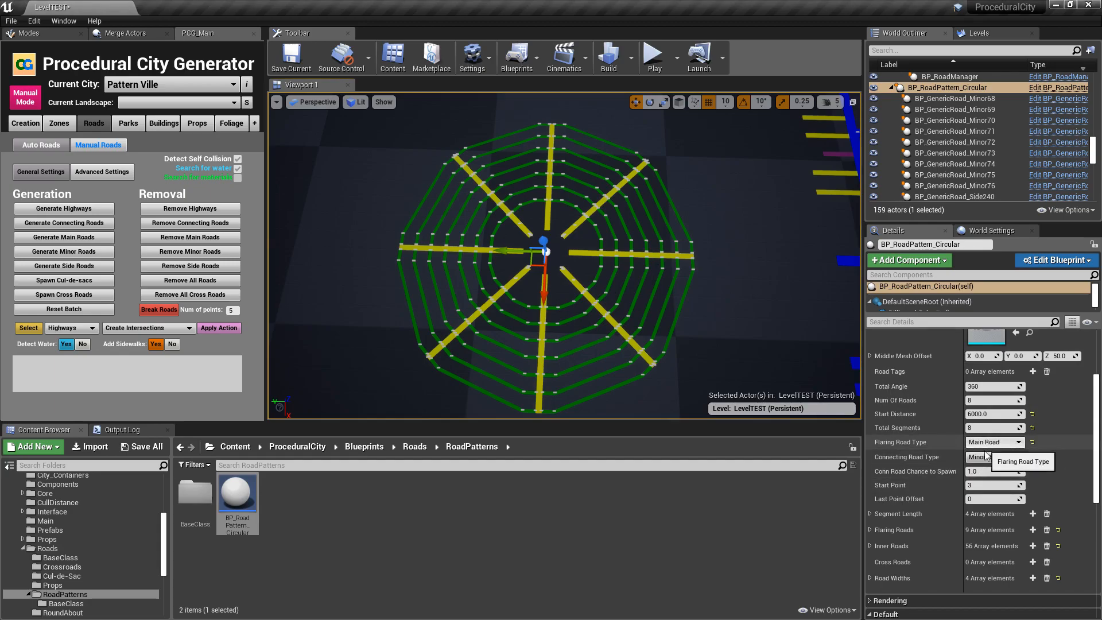
pyautogui.scroll(-3, 939, 490)
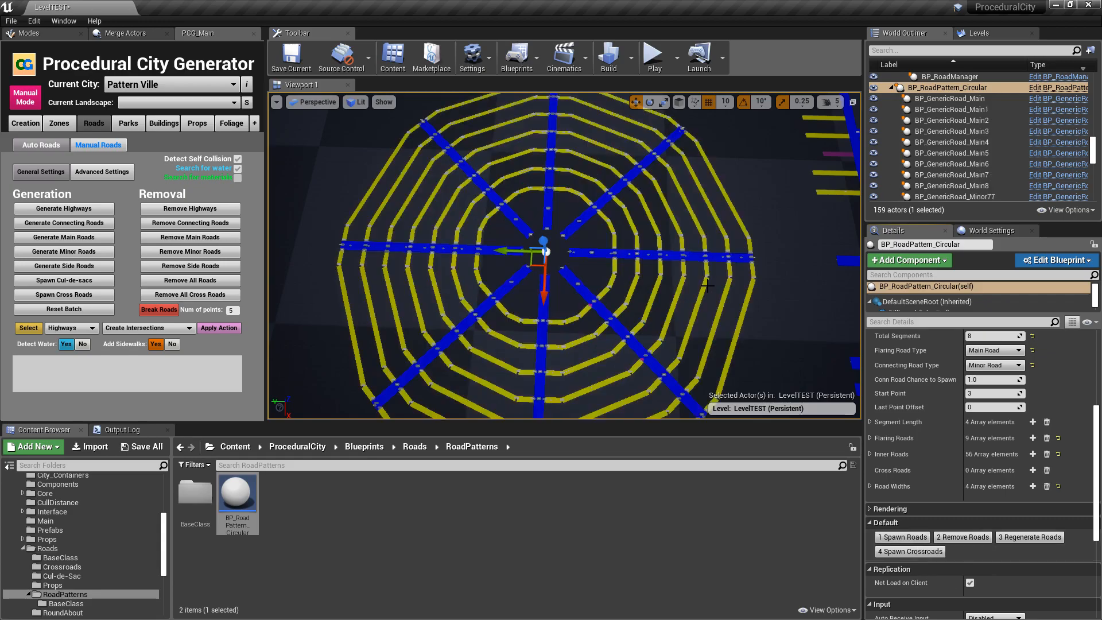
# - Examine the respawned circular pattern's main flaring roads and minor connecting roads from above at different distances
pyautogui.press('s')
pyautogui.moveTo(680, 281); pyautogui.dragTo(668, 307, button='right')
pyautogui.press('s')
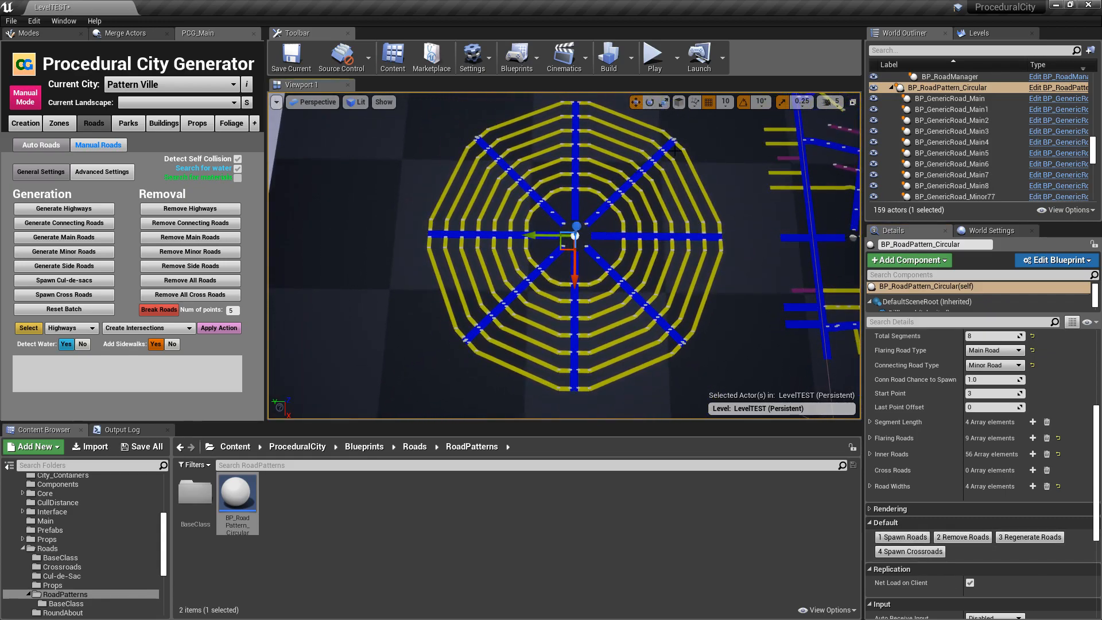
pyautogui.press('w')
pyautogui.moveTo(666, 219)
pyautogui.mouseDown(button='right')
pyautogui.moveTo(659, 233)
pyautogui.moveTo(659, 223)
pyautogui.mouseUp(button='right')
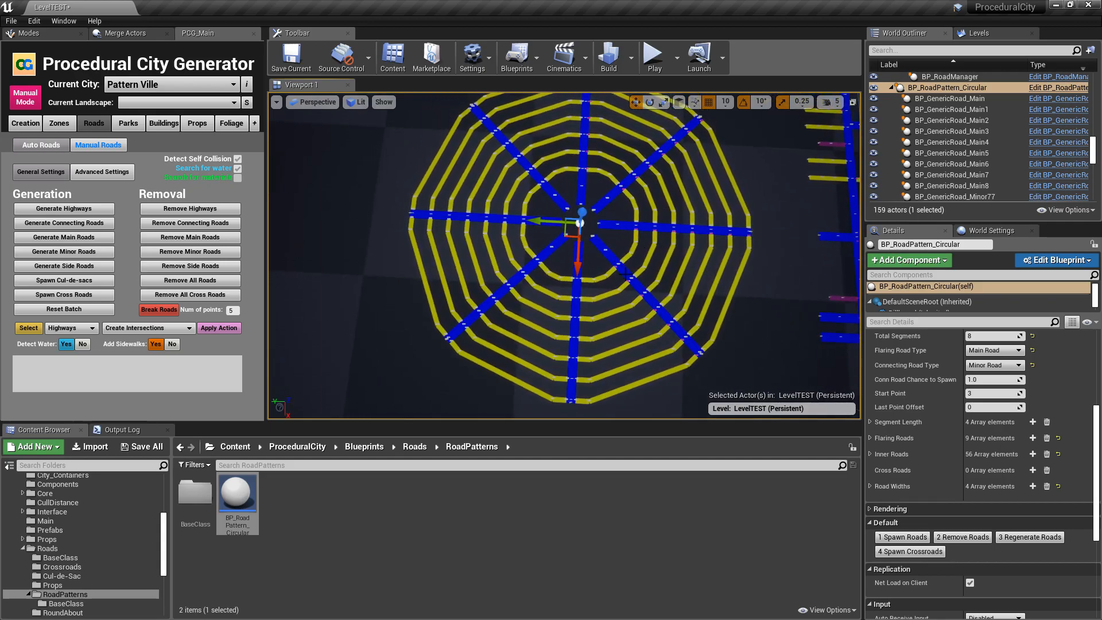
pyautogui.press('s')
pyautogui.moveTo(724, 177); pyautogui.dragTo(728, 188, button='right')
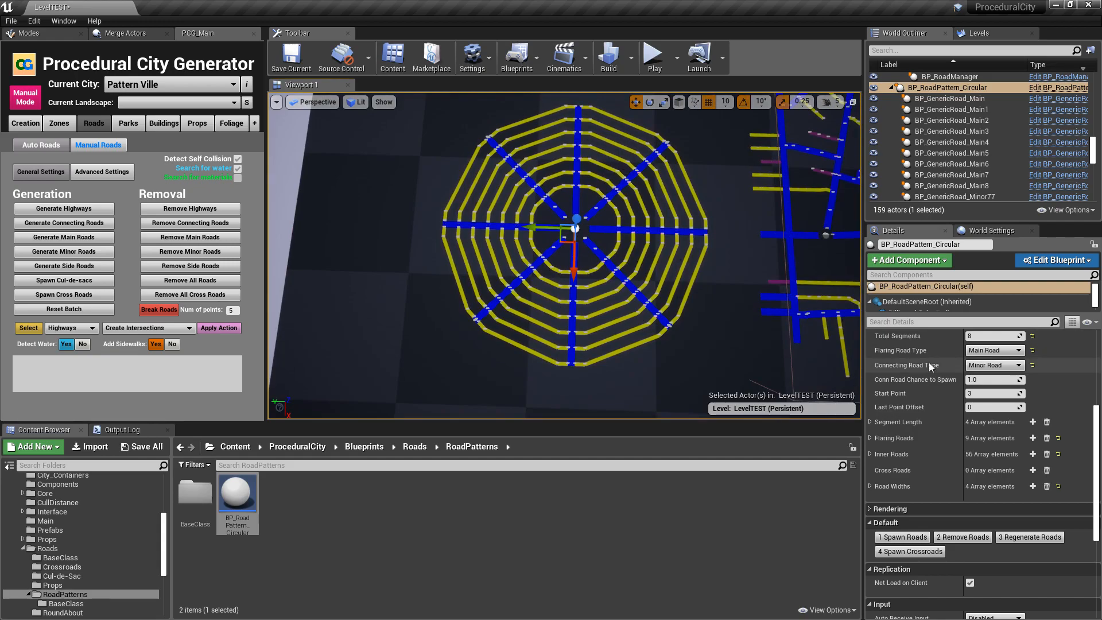
# - Set the pattern's Conn Road Chance to Spawn to 0.75 and spawn the roads again
pyautogui.scroll(2, 929, 416)
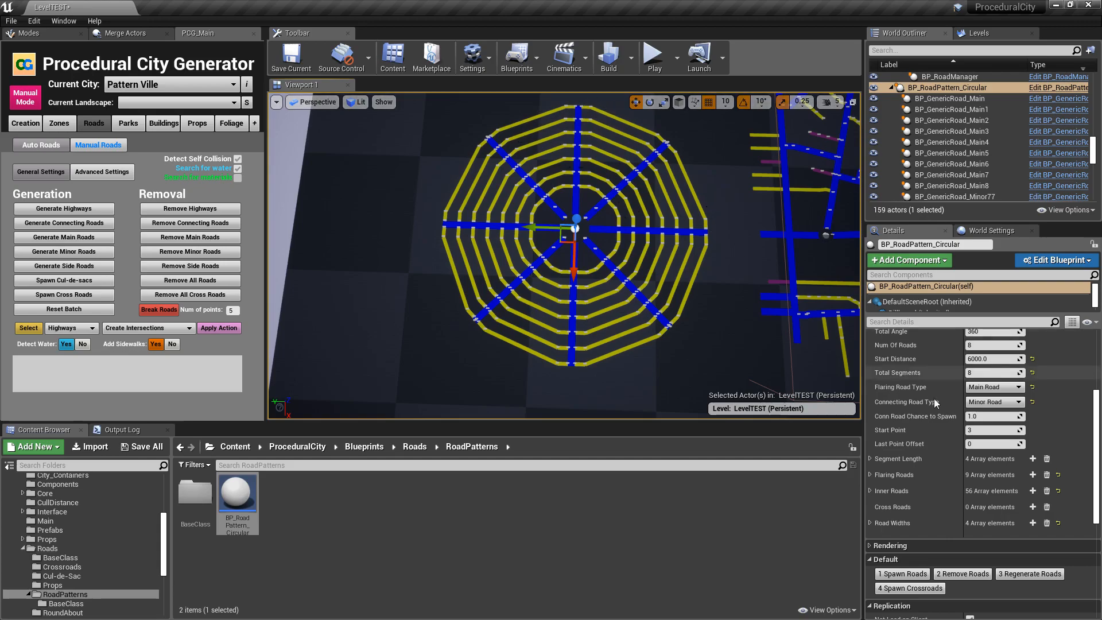
pyautogui.click(991, 418)
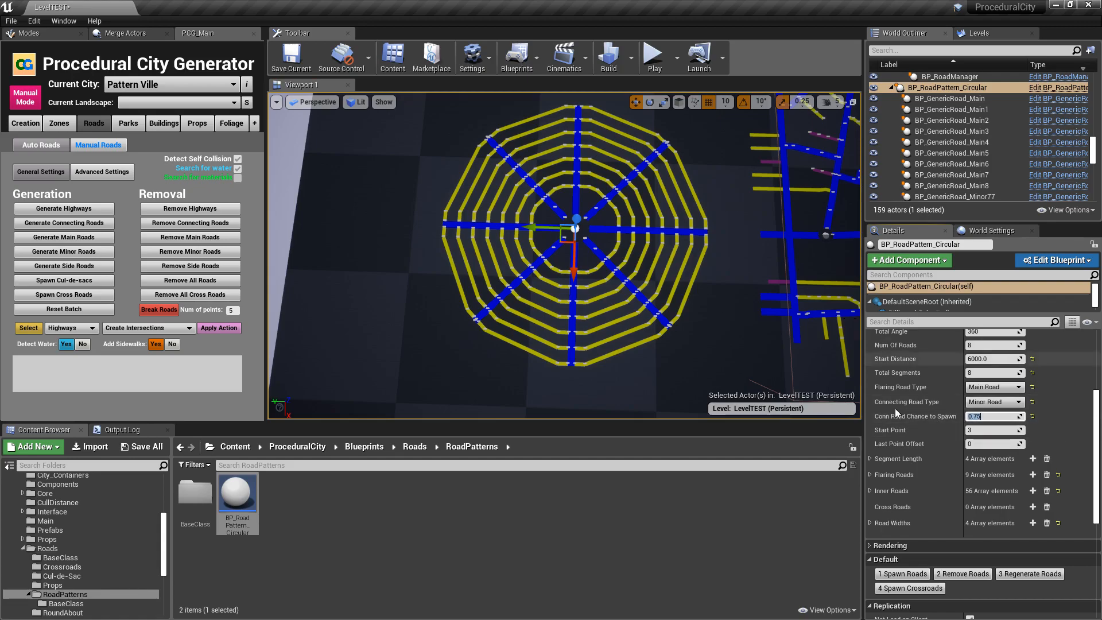
pyautogui.scroll(-1, 940, 499)
pyautogui.click(910, 555)
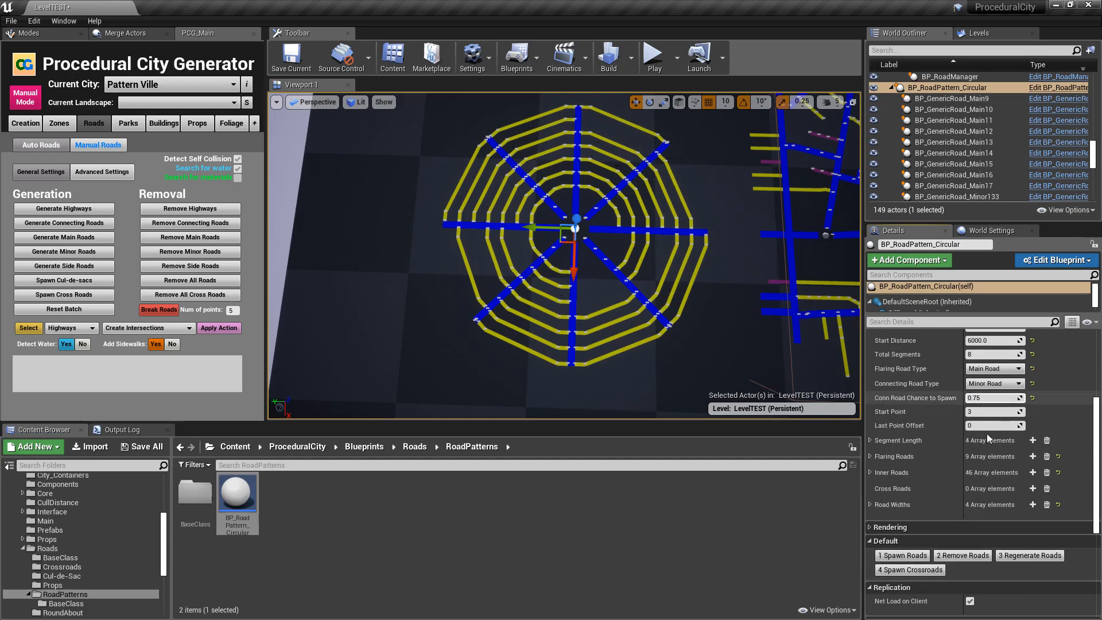
# - Set Conn Road Chance to Spawn to 0.5 and respawn the roads several times for different random layouts
pyautogui.click(987, 398)
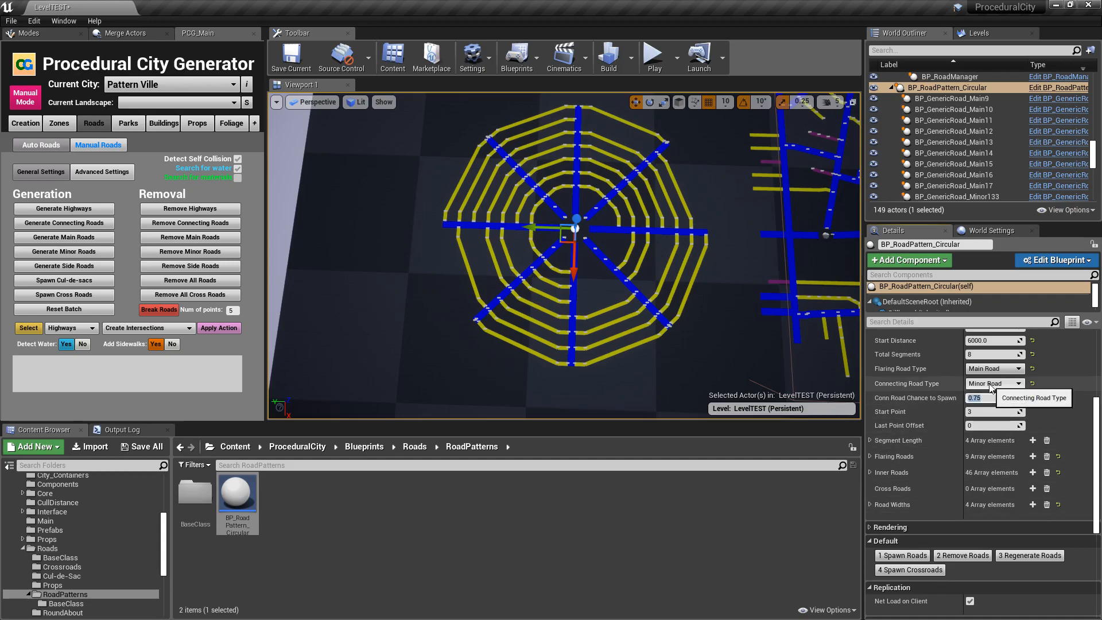
pyautogui.click(905, 555)
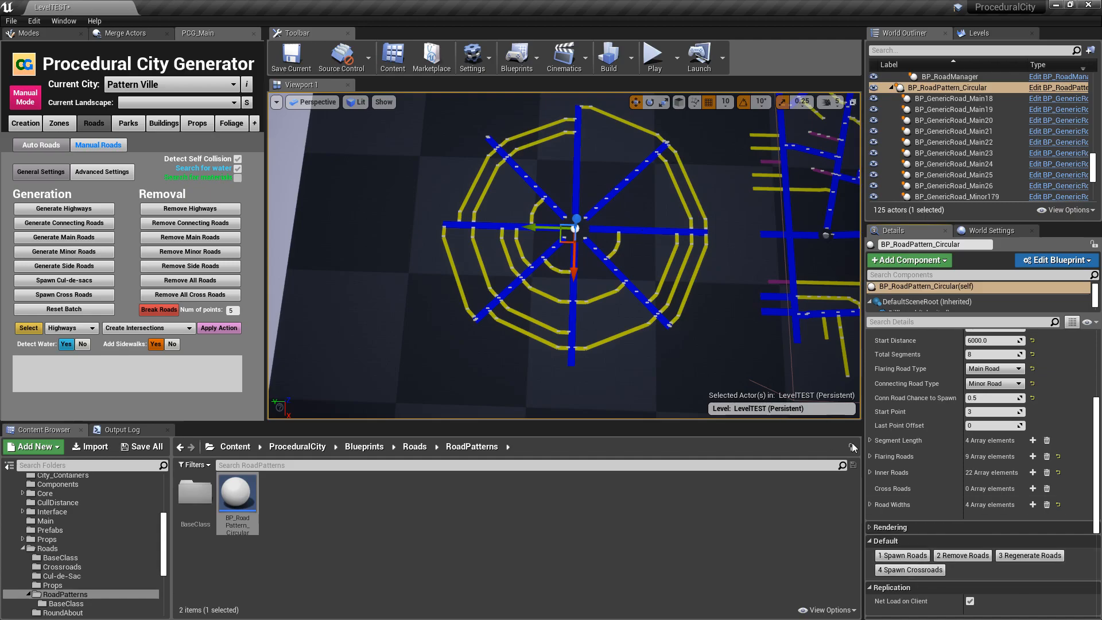
pyautogui.click(900, 557)
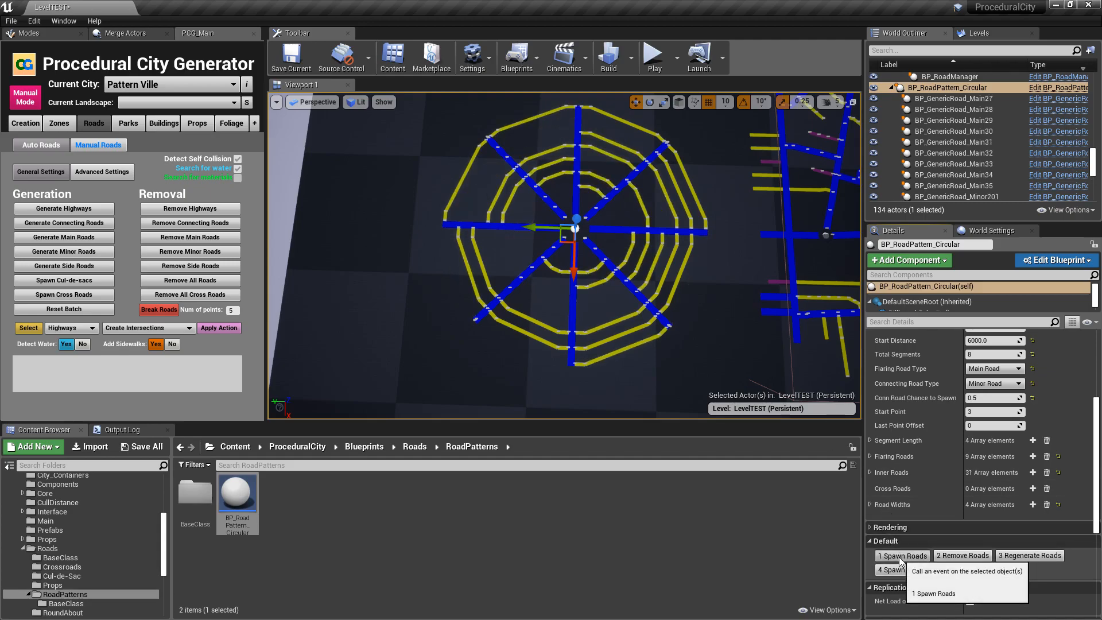
pyautogui.click(899, 559)
pyautogui.click(900, 559)
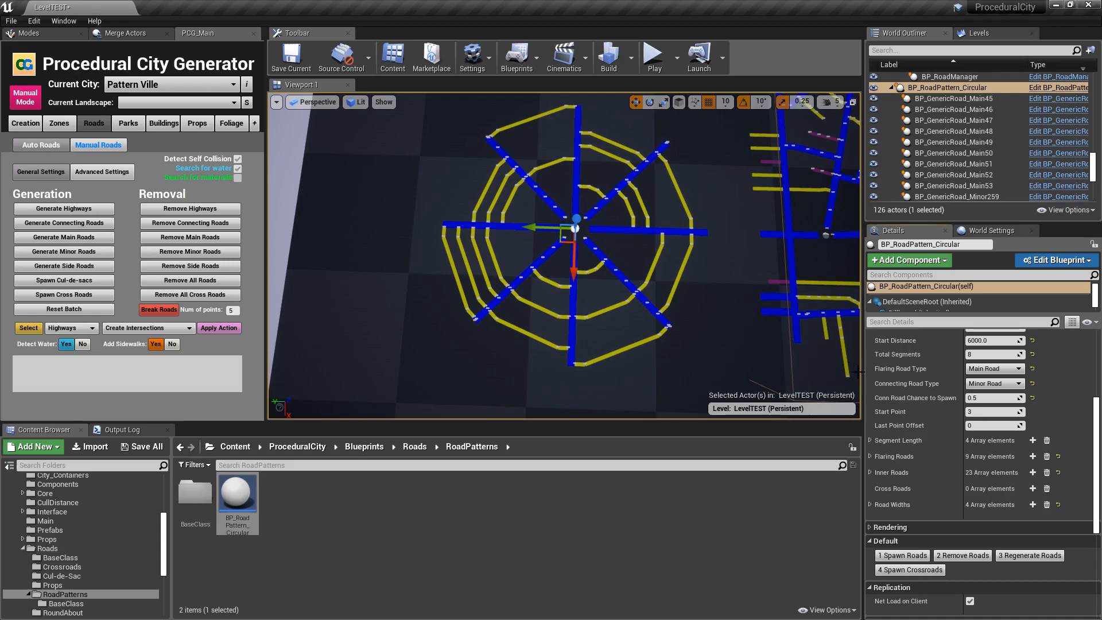
# - Reset Conn Road Chance to Spawn to 1.0, Connecting Road Type to Side Road and Flaring Road Type to Minor Road
pyautogui.click(1032, 398)
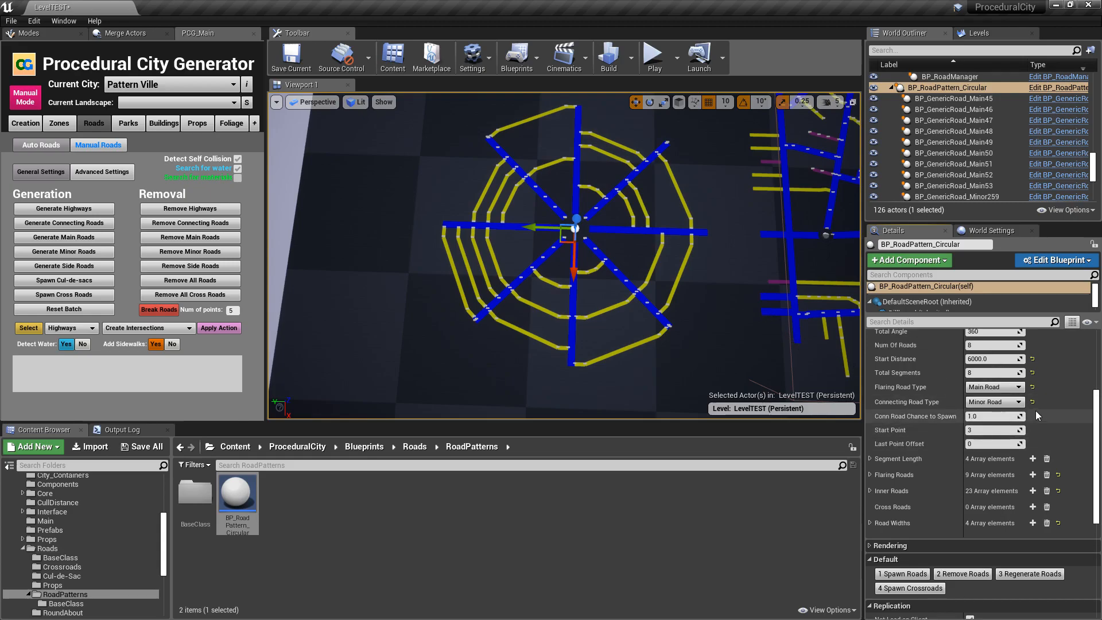
pyautogui.click(1032, 402)
pyautogui.click(1033, 388)
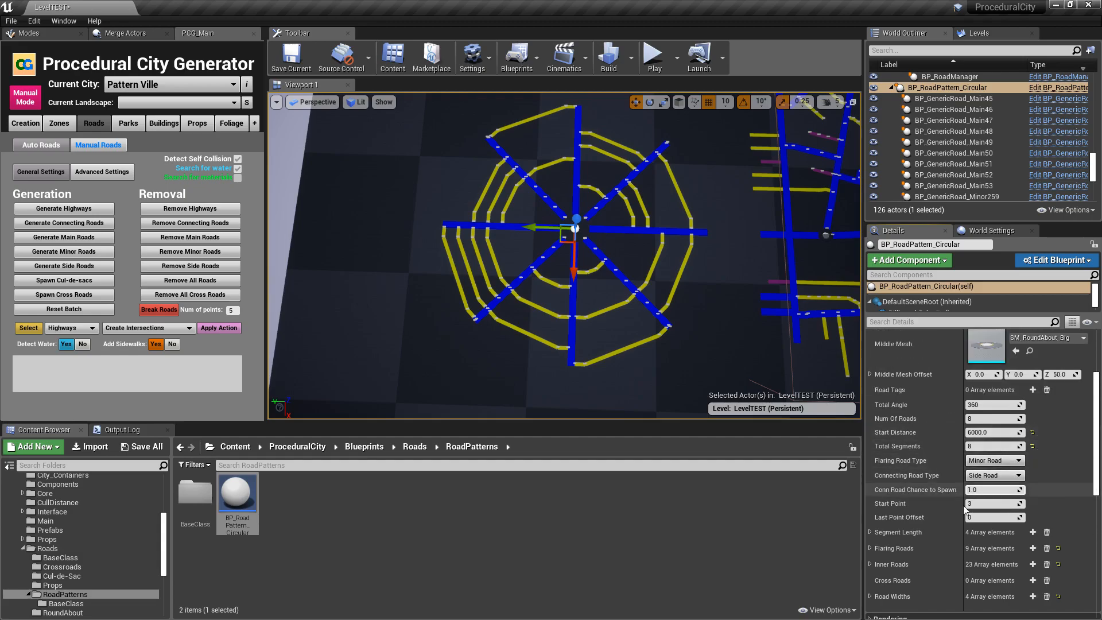
# - Spawn the circular pattern's roads with Minor Road flaring roads and Side Road connecting roads
pyautogui.scroll(-3, 919, 488)
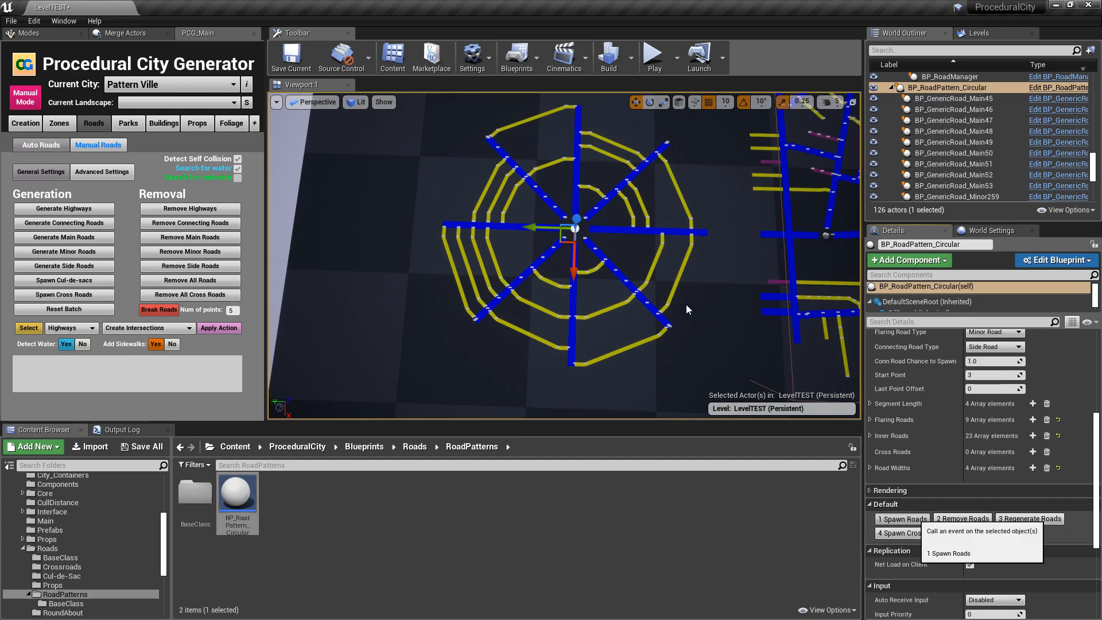
pyautogui.click(906, 519)
pyautogui.press('w')
pyautogui.moveTo(565, 256); pyautogui.dragTo(665, 256, button='right')
pyautogui.scroll(1, 955, 432)
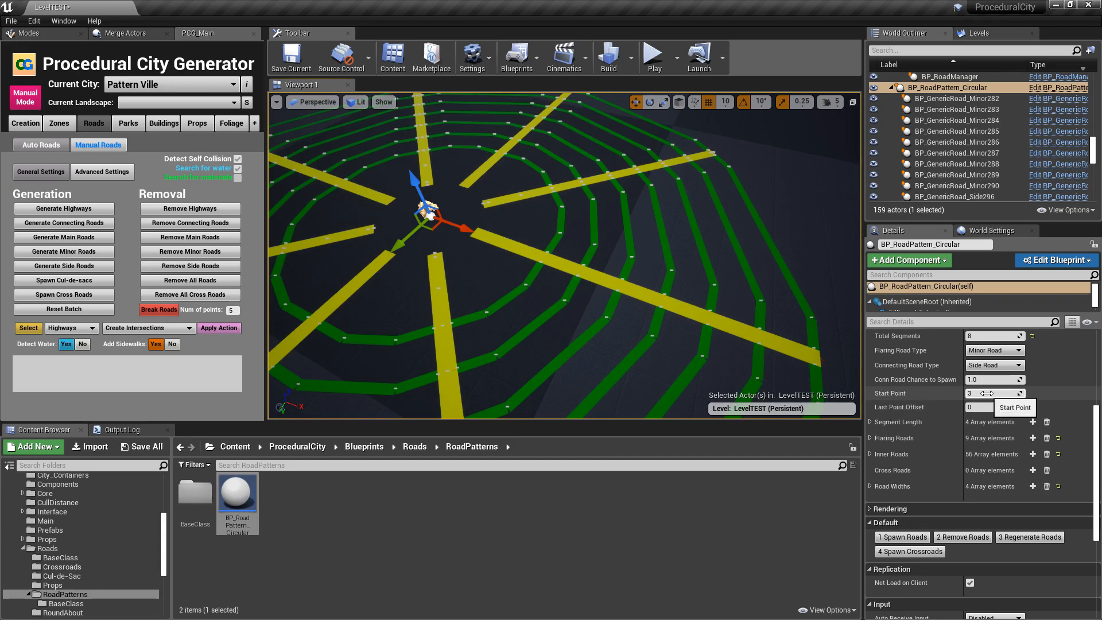
# - Select one of the minor flaring roads and examine at which of its points the innermost connecting road starts
pyautogui.click(497, 251)
pyautogui.press('f')
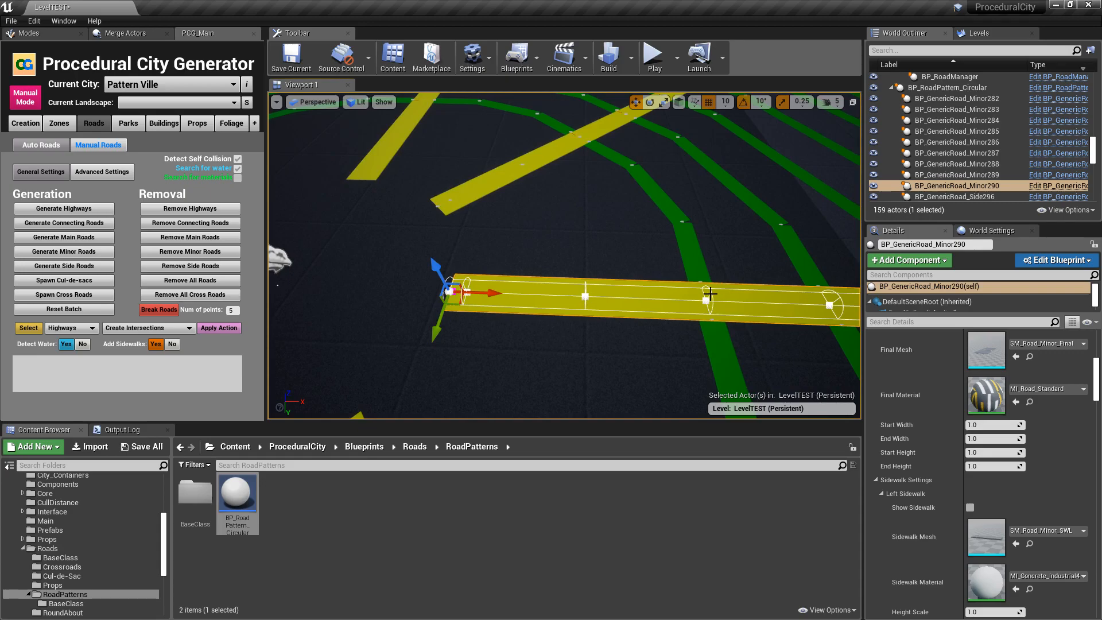
pyautogui.press('d')
pyautogui.moveTo(564, 311); pyautogui.dragTo(564, 310, button='right')
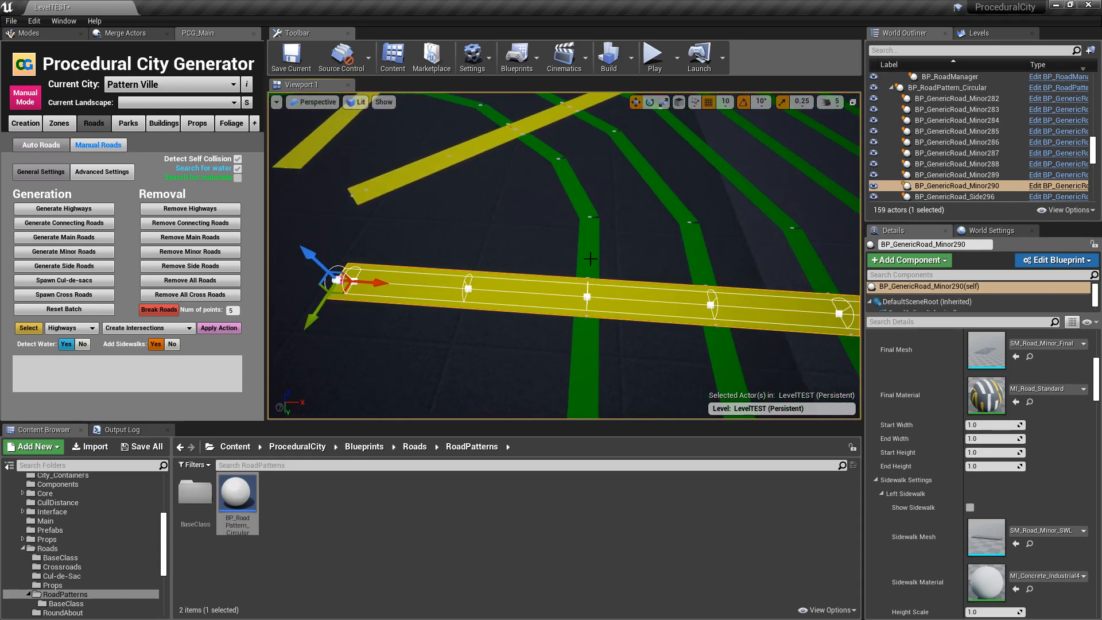
pyautogui.moveTo(413, 268); pyautogui.dragTo(372, 269, button='right')
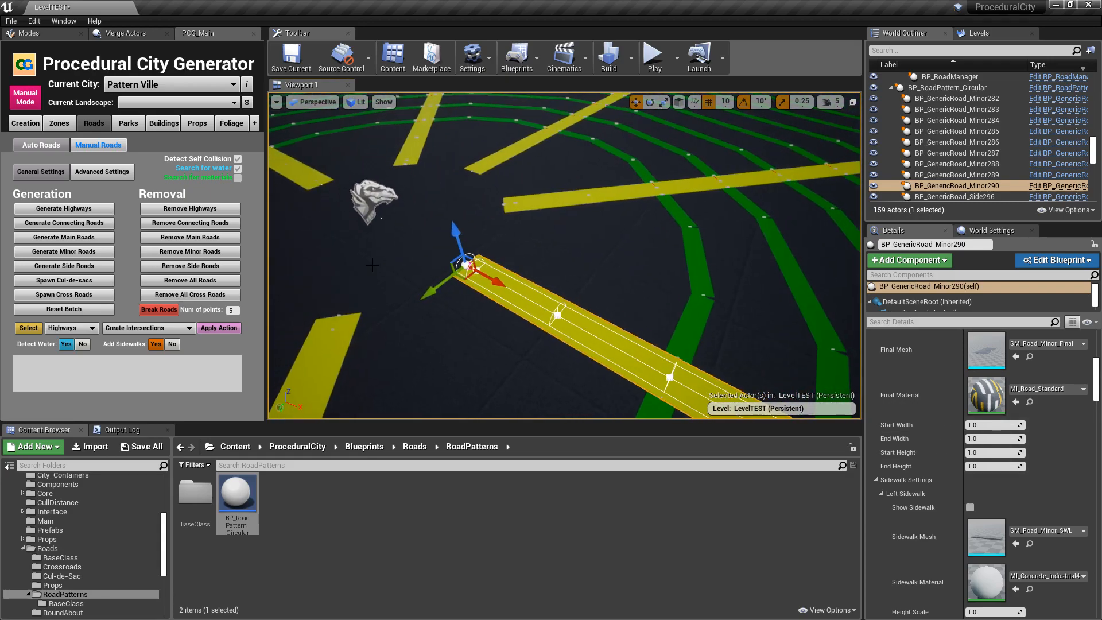
# - Set the circular pattern's Start Point to 4 and respawn its roads
pyautogui.click(379, 187)
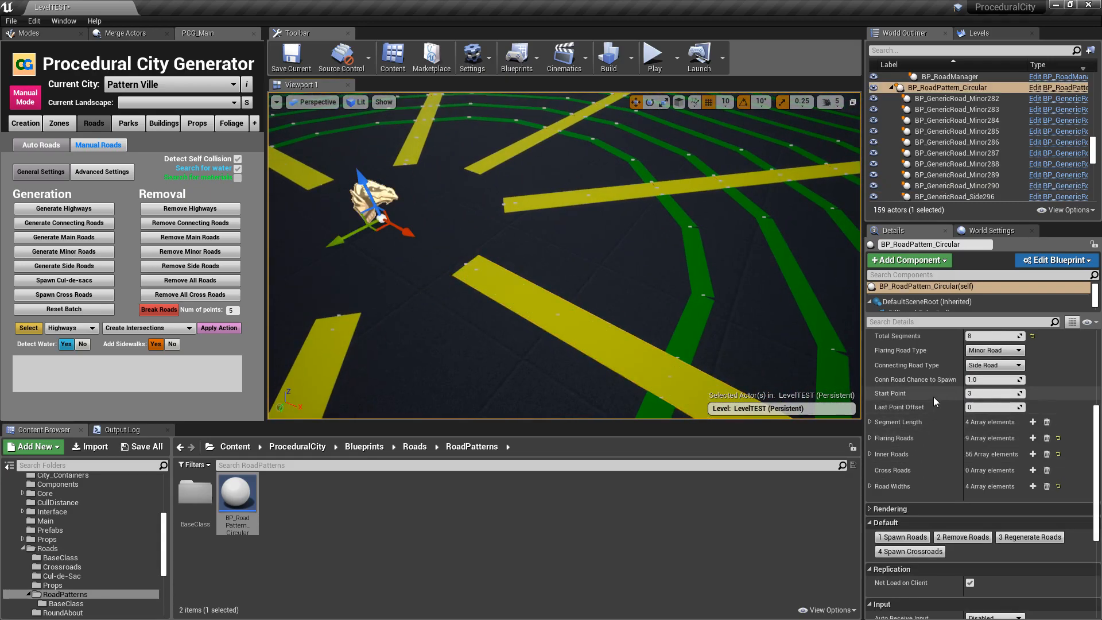
pyautogui.click(979, 394)
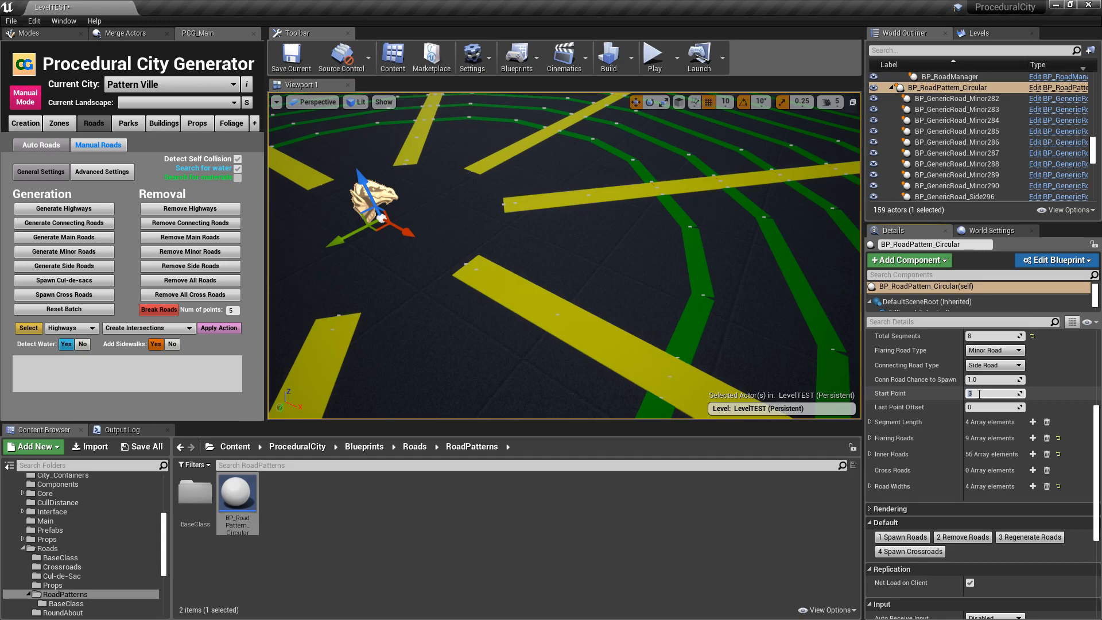
pyautogui.moveTo(665, 236); pyautogui.dragTo(738, 256, button='right')
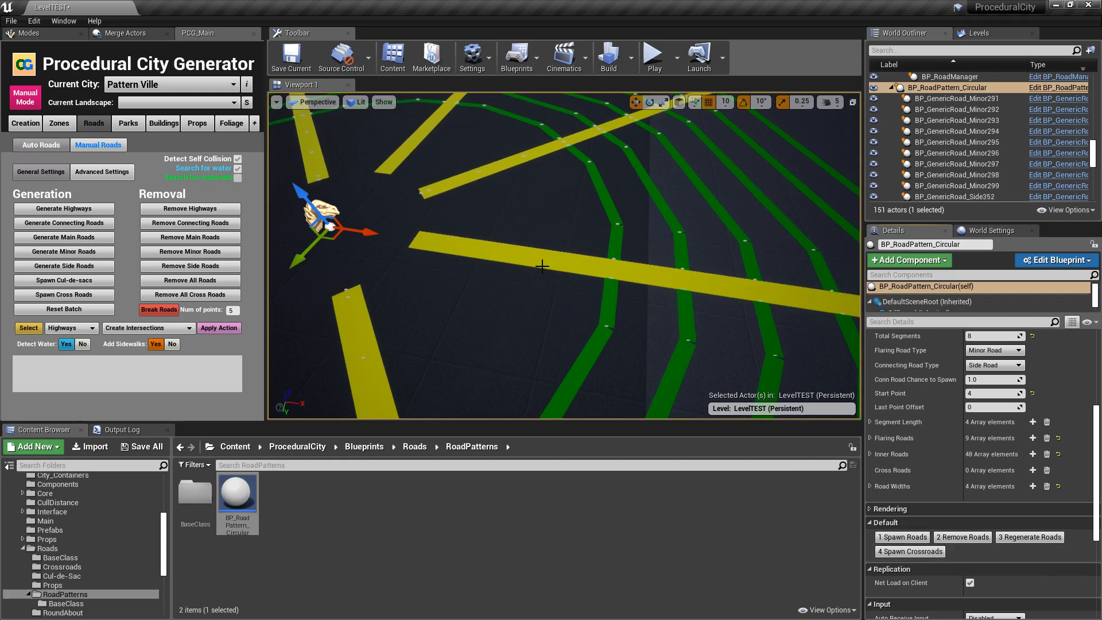
pyautogui.press('s')
pyautogui.moveTo(524, 267); pyautogui.dragTo(516, 278, button='right')
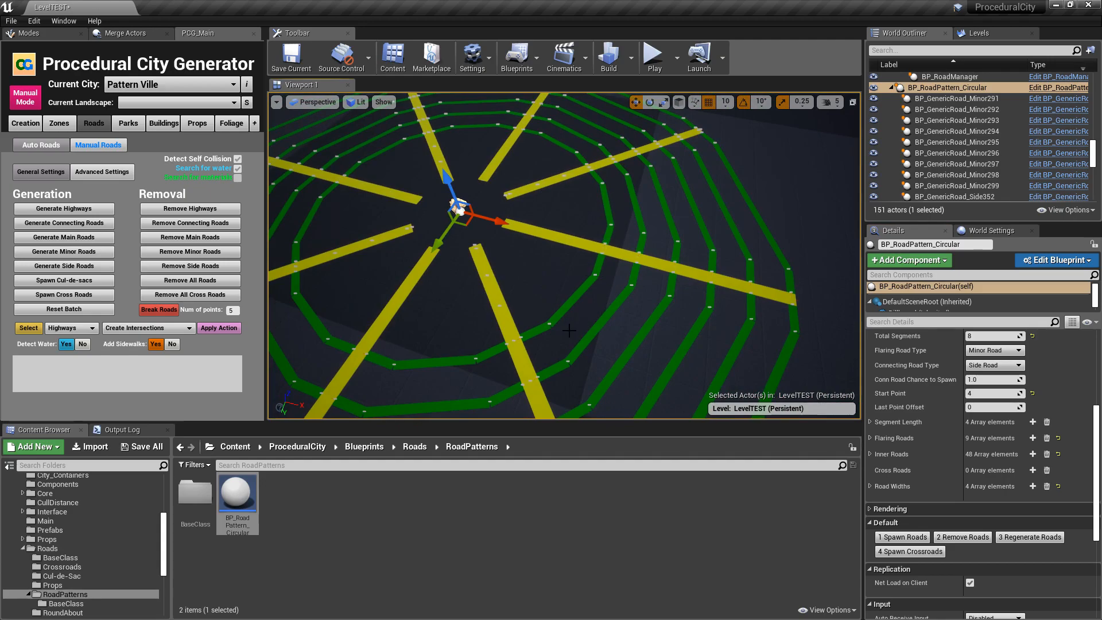
# - Set the pattern's Start Point to 2, respawn the roads and check the inner ring of connecting roads
pyautogui.click(991, 394)
pyautogui.write('2')
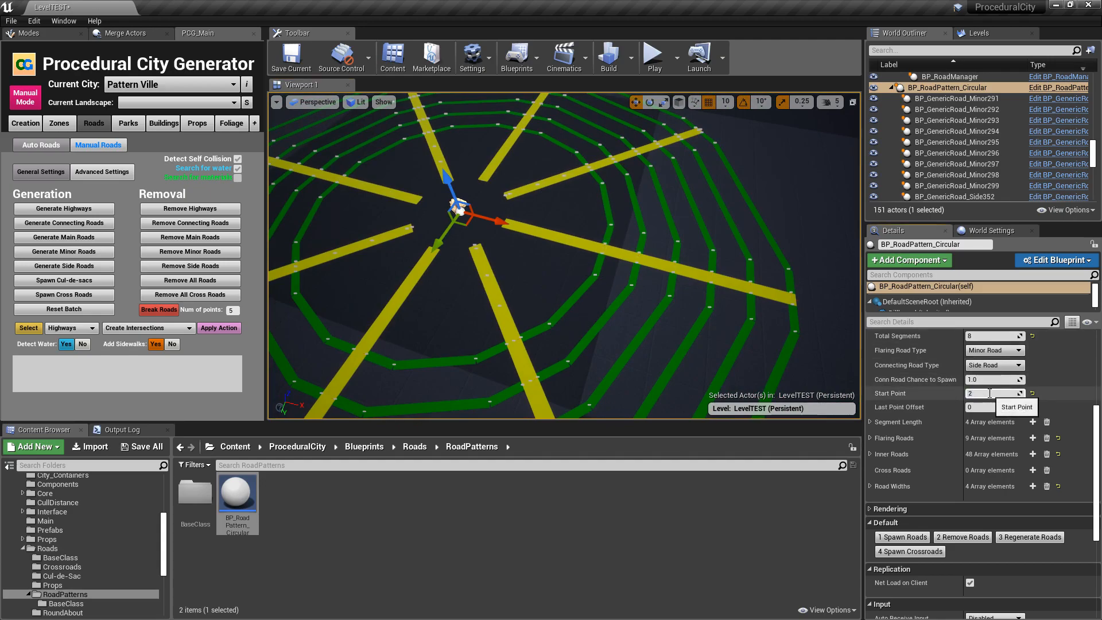
pyautogui.click(906, 538)
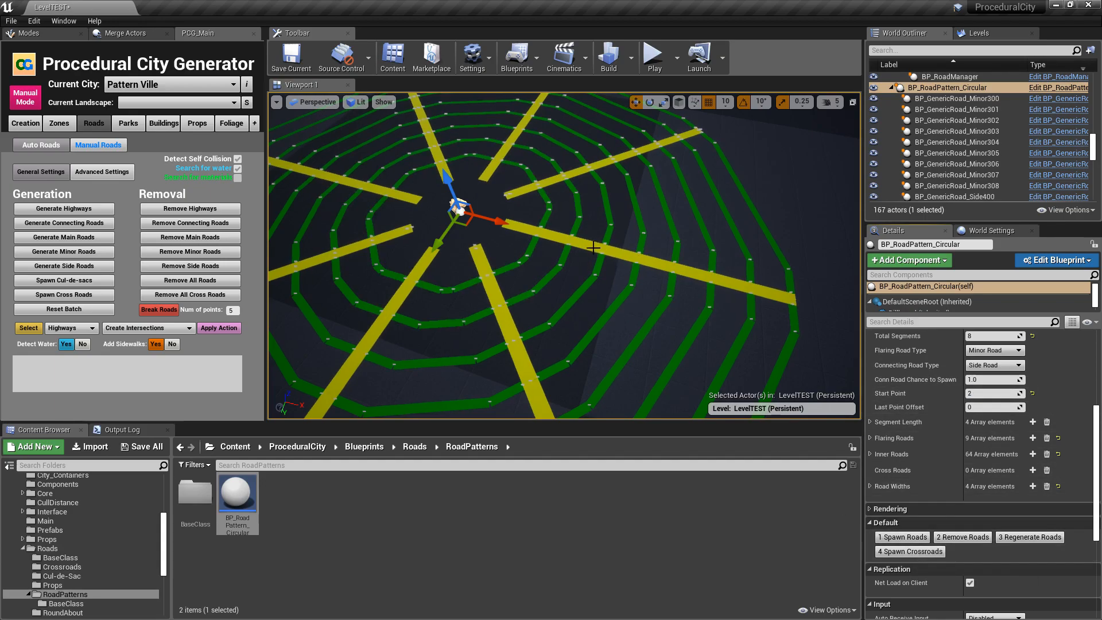
pyautogui.moveTo(584, 210); pyautogui.dragTo(551, 189, button='right')
pyautogui.press('w')
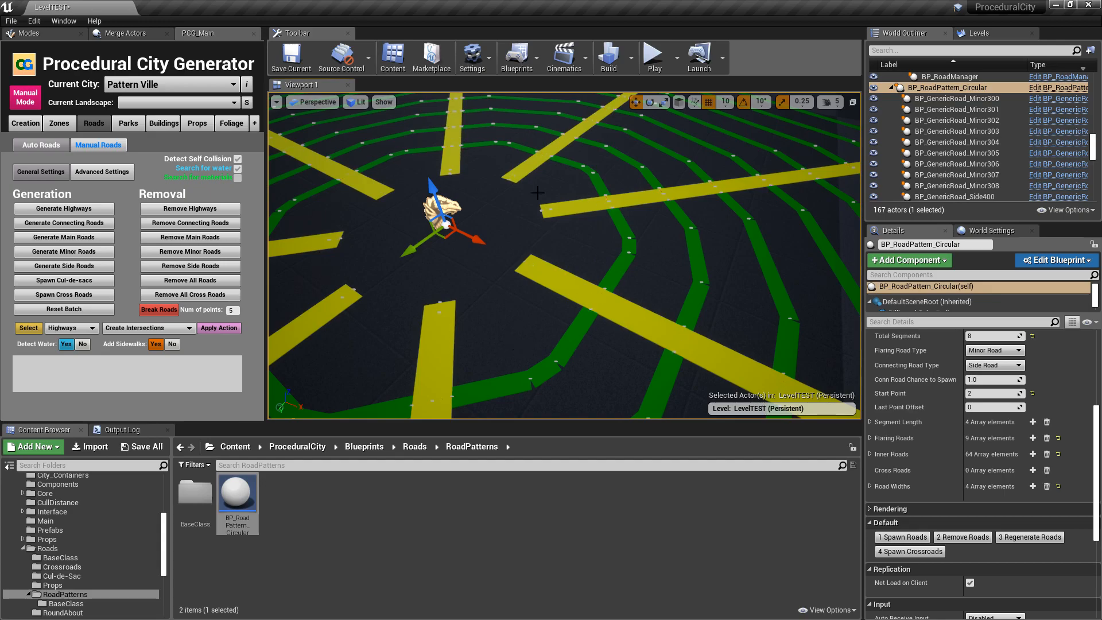
pyautogui.press('f')
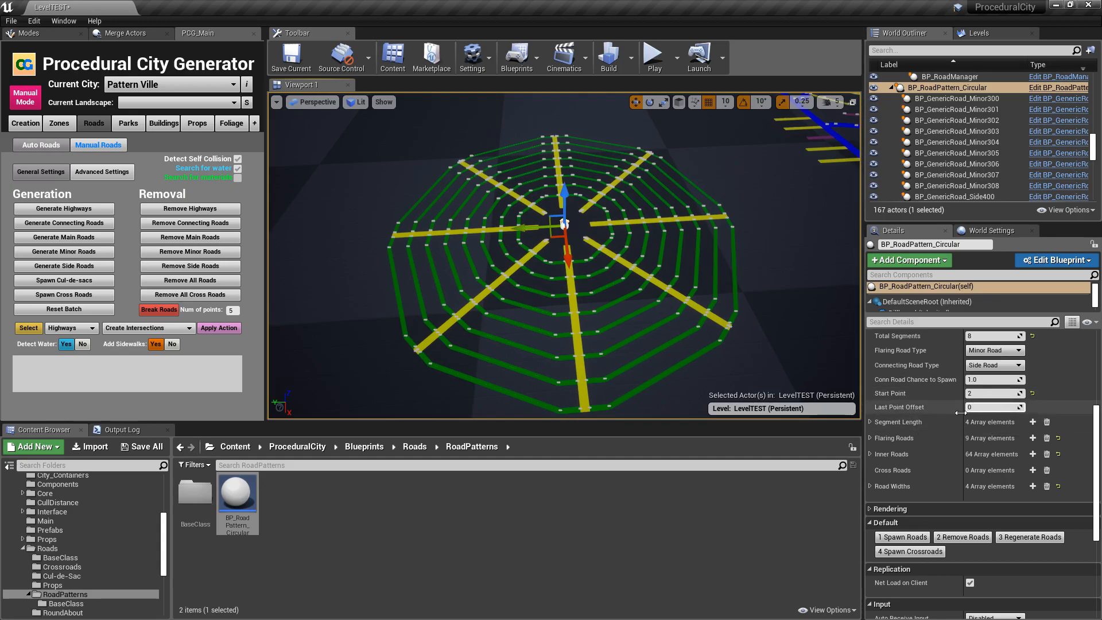
# - Select a flaring road and examine its outer end points where the outermost connecting roads cross
pyautogui.moveTo(797, 353); pyautogui.dragTo(857, 390, button='right')
pyautogui.press('w')
pyautogui.press('s')
pyautogui.moveTo(598, 300); pyautogui.dragTo(593, 297, button='right')
pyautogui.click(604, 303)
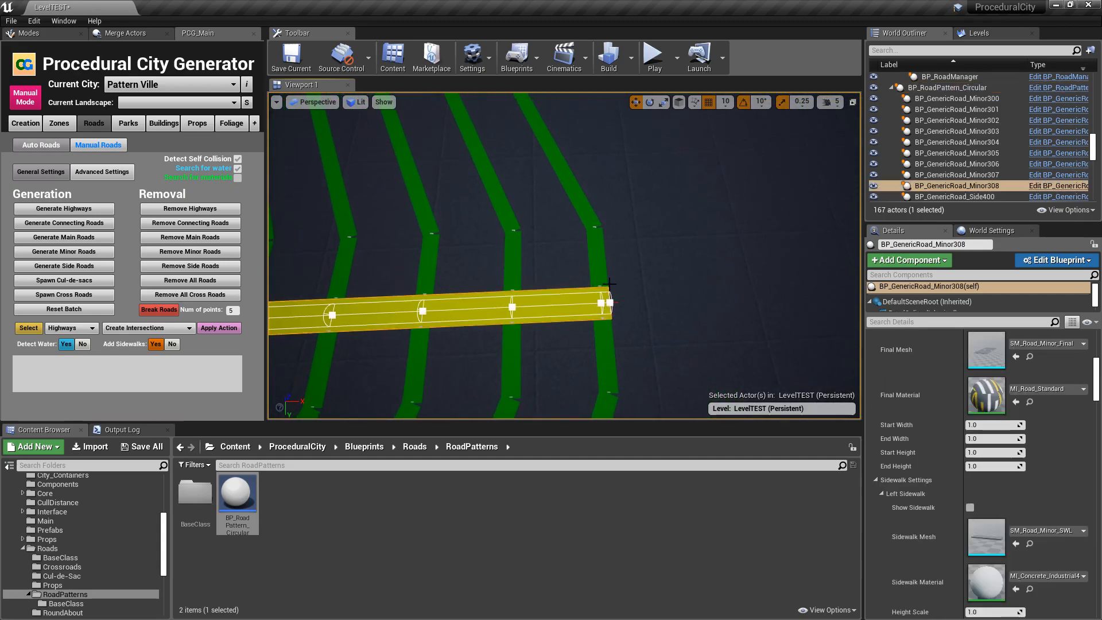
pyautogui.moveTo(651, 263); pyautogui.dragTo(629, 255, button='right')
pyautogui.press('s')
pyautogui.moveTo(553, 262); pyautogui.dragTo(546, 237, button='right')
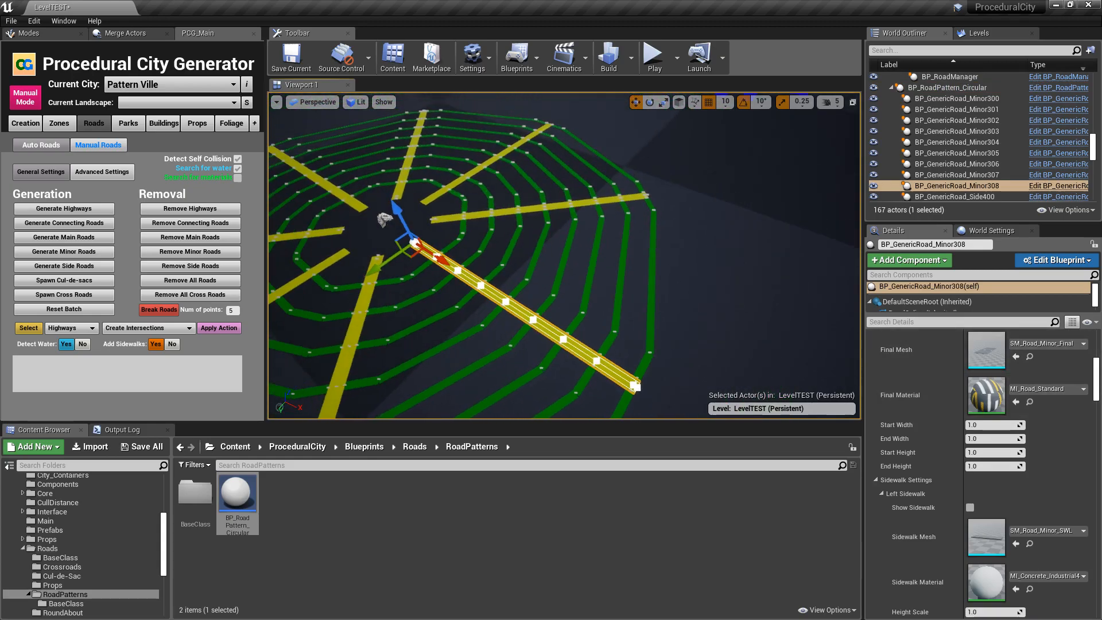
# - Set the circular pattern's Last Point Offset to 1, respawn the roads and check the flaring roads' outer ends
pyautogui.click(385, 219)
pyautogui.click(984, 406)
pyautogui.write('1')
pyautogui.press('Return')
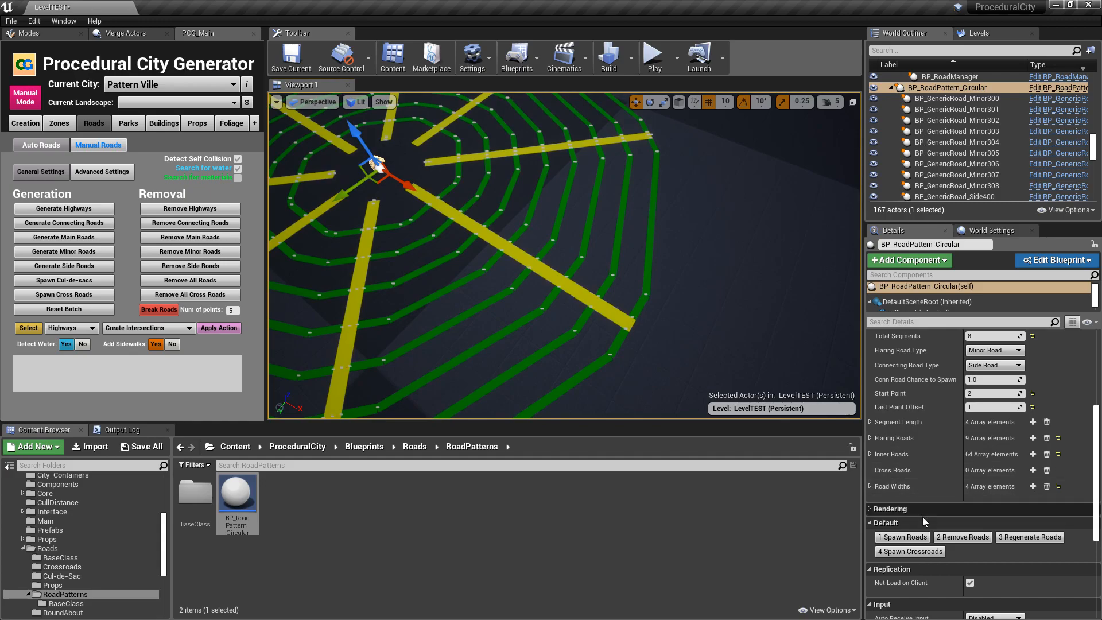
pyautogui.click(917, 538)
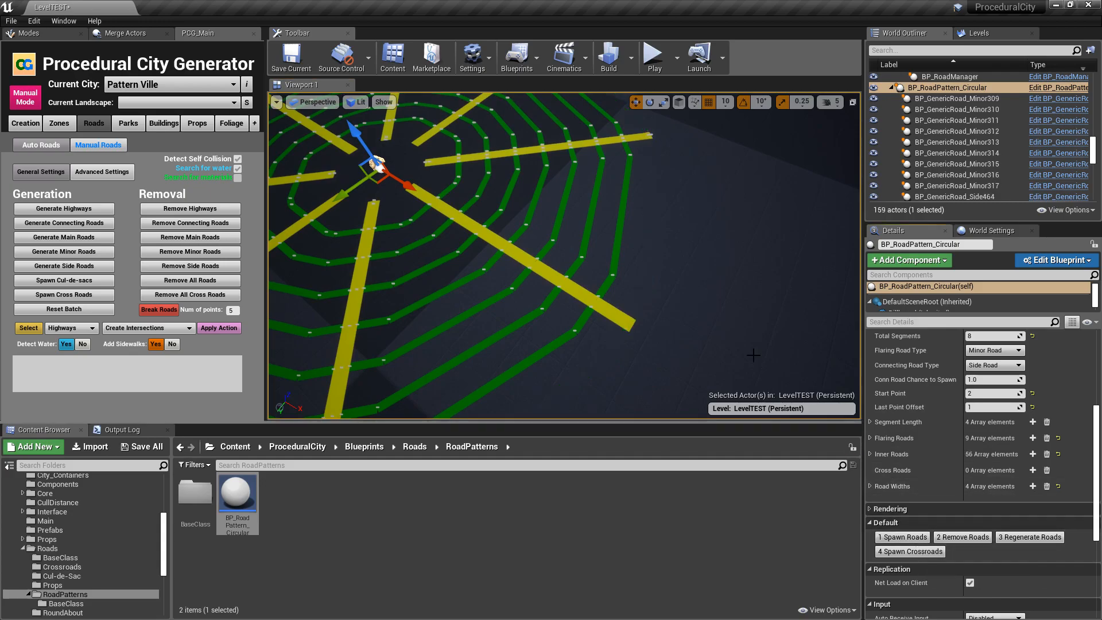
pyautogui.moveTo(583, 324)
pyautogui.mouseDown(button='right')
pyautogui.moveTo(583, 276)
pyautogui.moveTo(583, 324)
pyautogui.mouseUp(button='right')
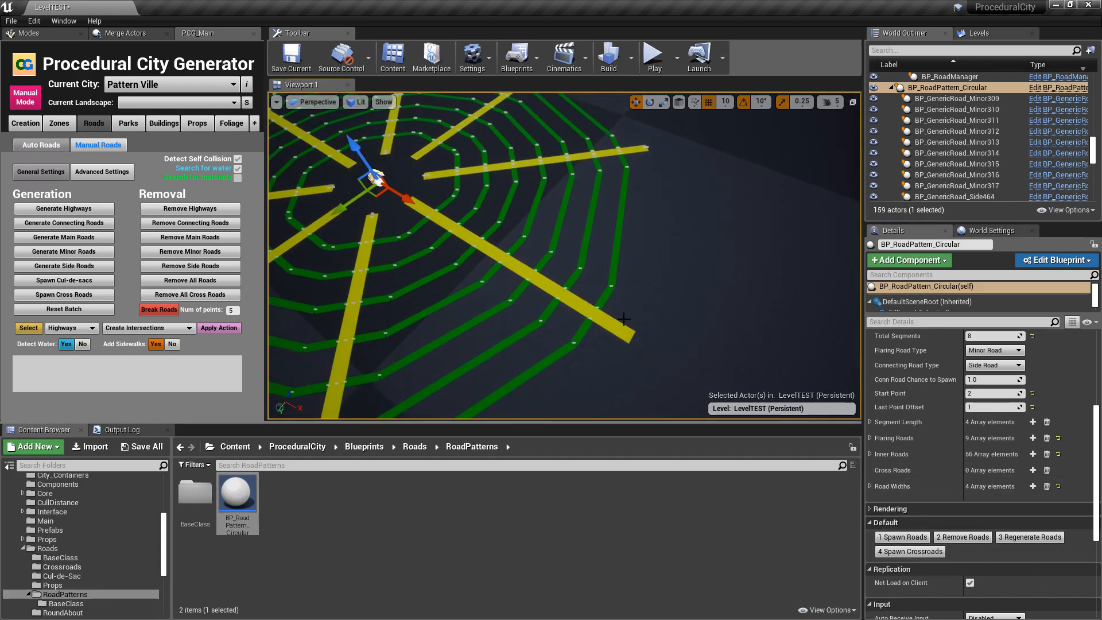
pyautogui.moveTo(589, 209); pyautogui.dragTo(576, 164, button='right')
pyautogui.moveTo(459, 208); pyautogui.dragTo(416, 235, button='right')
pyautogui.press('s')
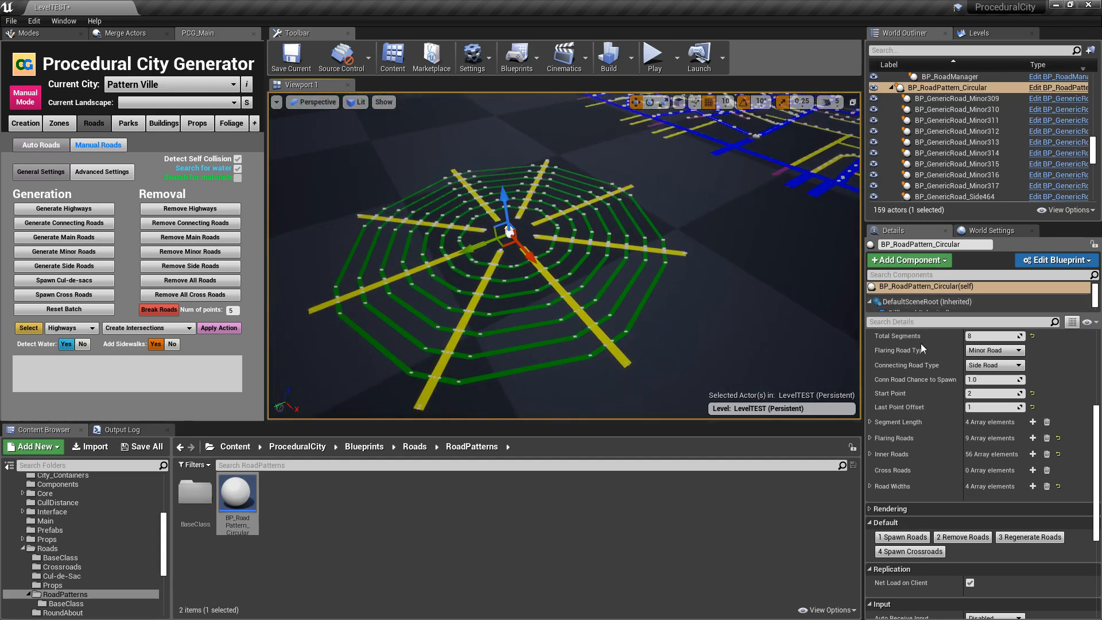
# - Respawn the roads with Last Point Offset 2, and reset Start Point to 3 and Last Point Offset to 0
pyautogui.click(980, 406)
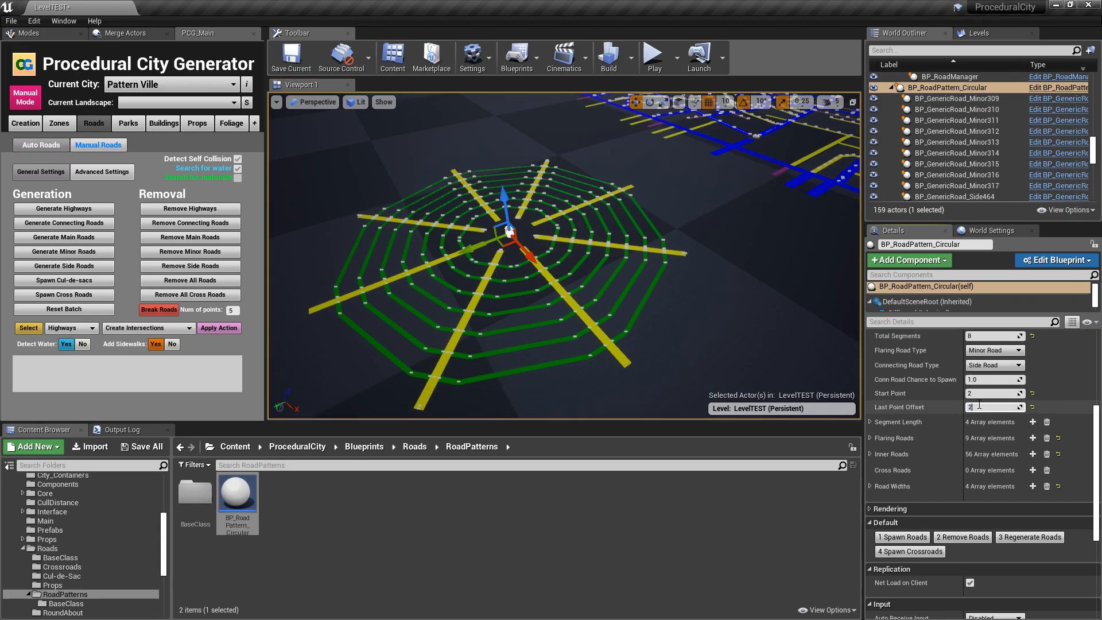
pyautogui.write('2')
pyautogui.press('Return')
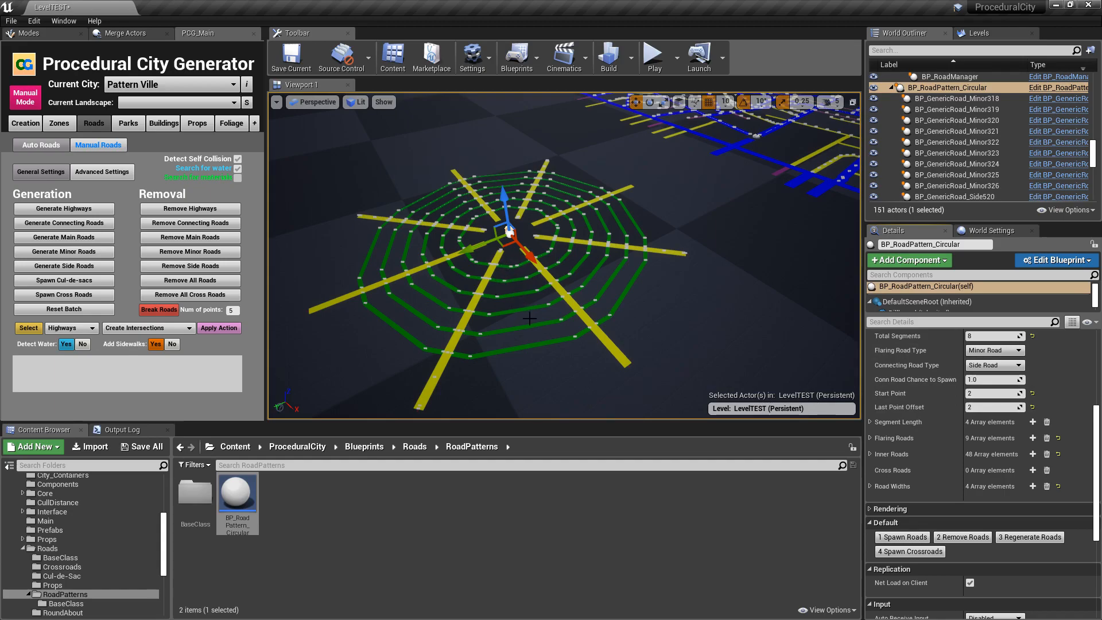
pyautogui.click(1033, 407)
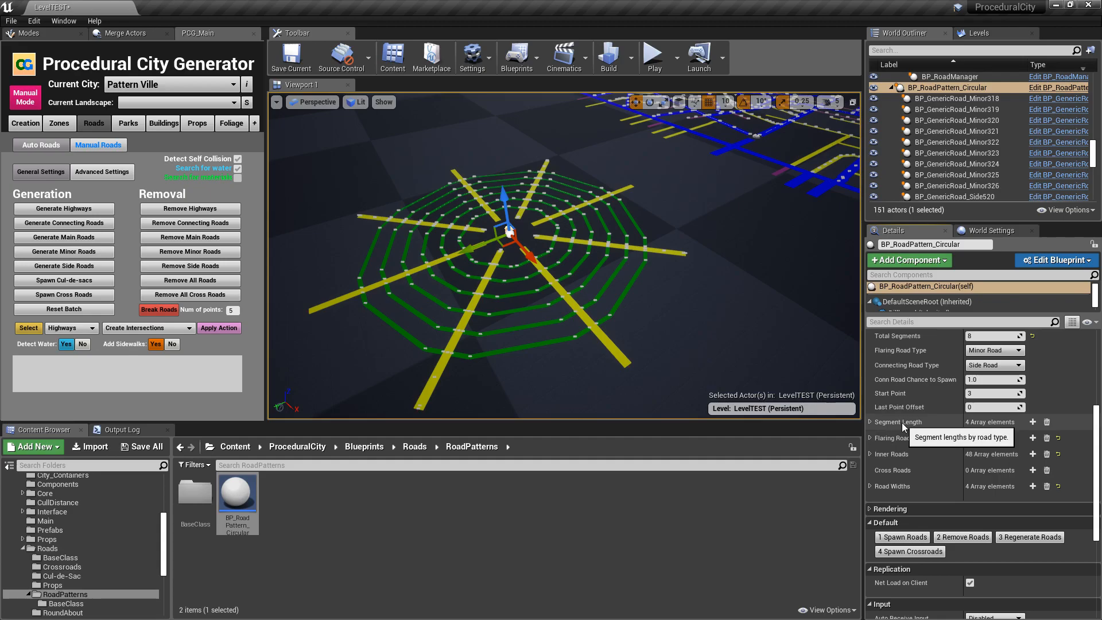
# - Examine the pattern's Segment Length values per road type and the contents of the Flaring Roads and Inner Roads arrays
pyautogui.click(872, 422)
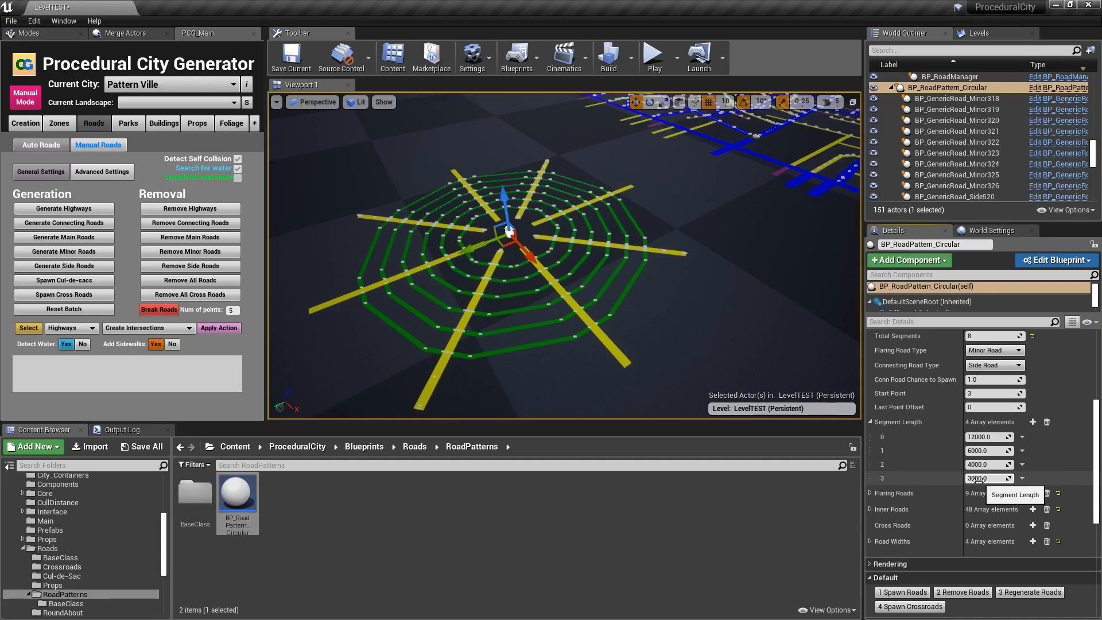
pyautogui.scroll(1, 978, 478)
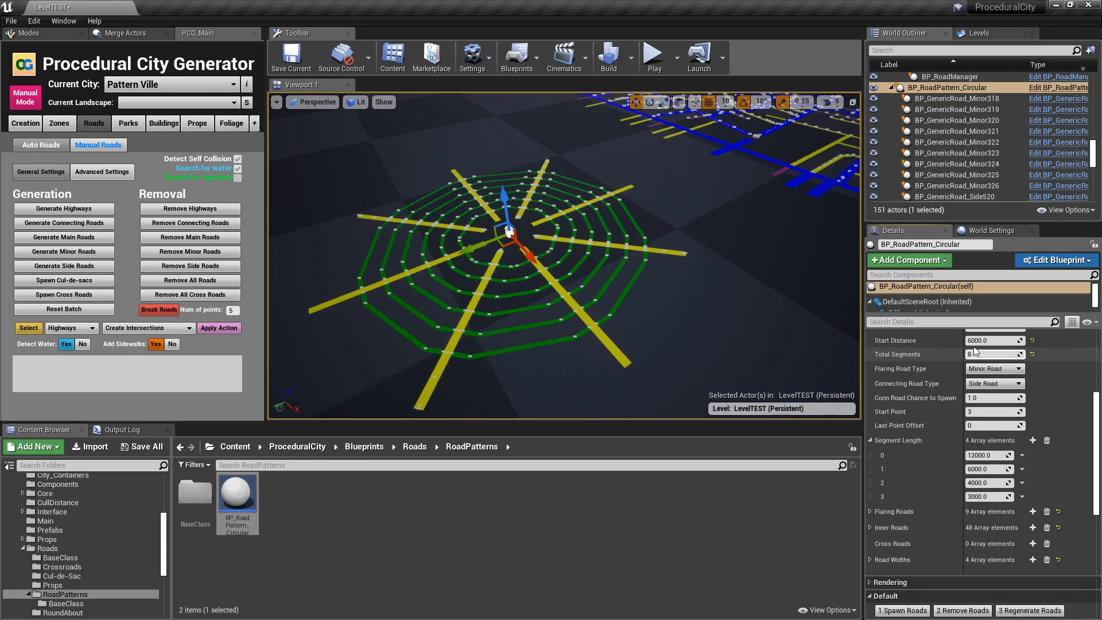
pyautogui.scroll(-1, 970, 463)
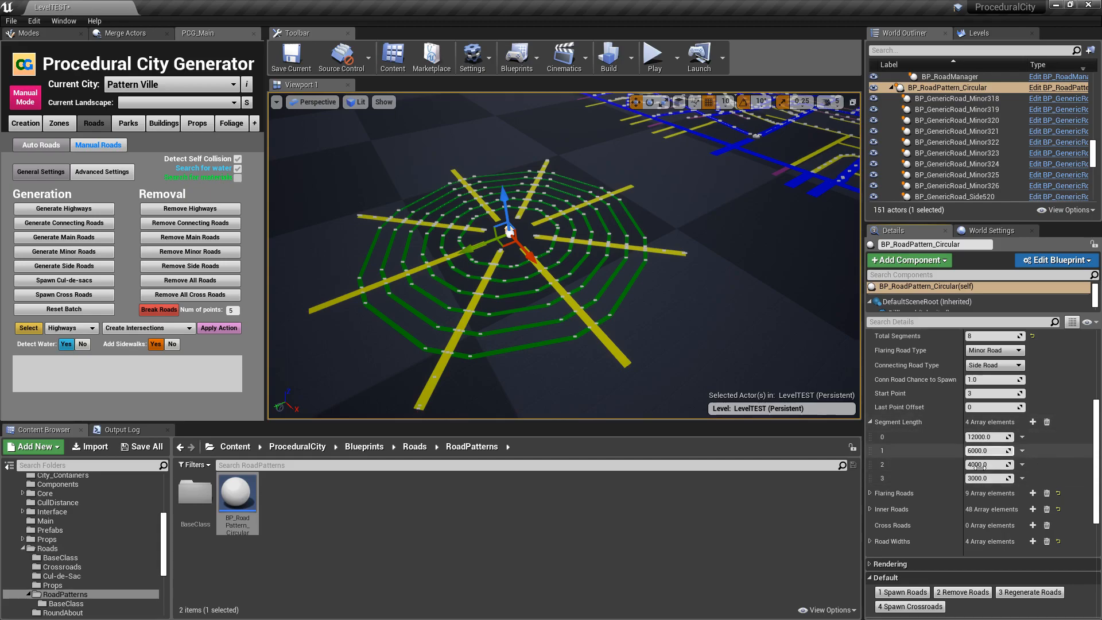
pyautogui.click(870, 424)
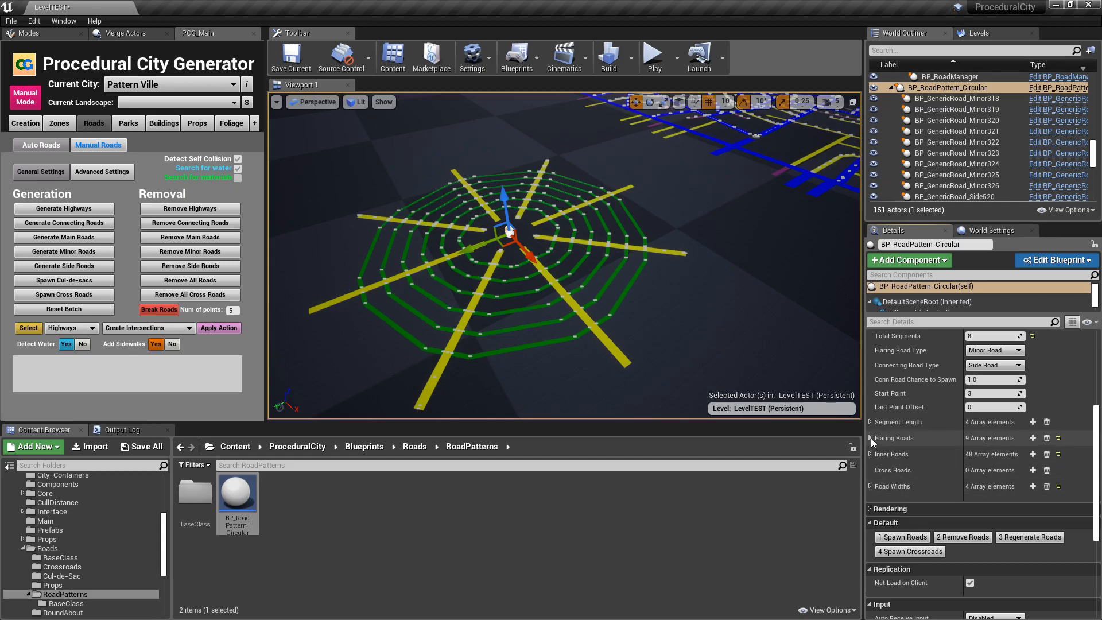
pyautogui.click(871, 438)
pyautogui.click(871, 438)
pyautogui.click(870, 454)
pyautogui.click(870, 454)
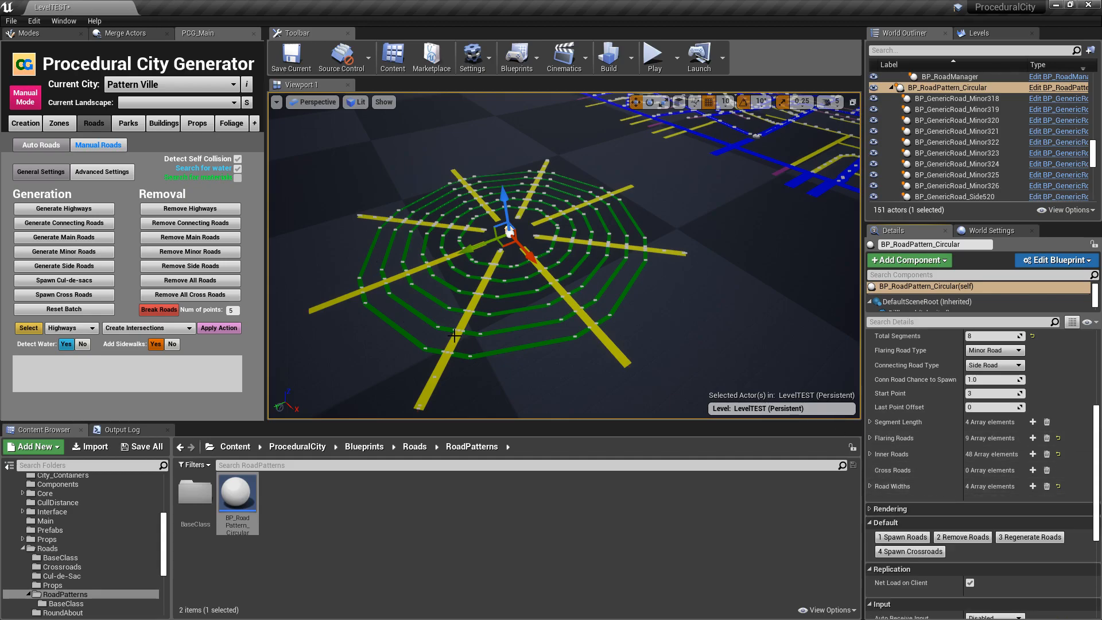
# - Remove all of the circular pattern's roads and spawn them again with the reset Start Point and Last Point Offset
pyautogui.click(971, 537)
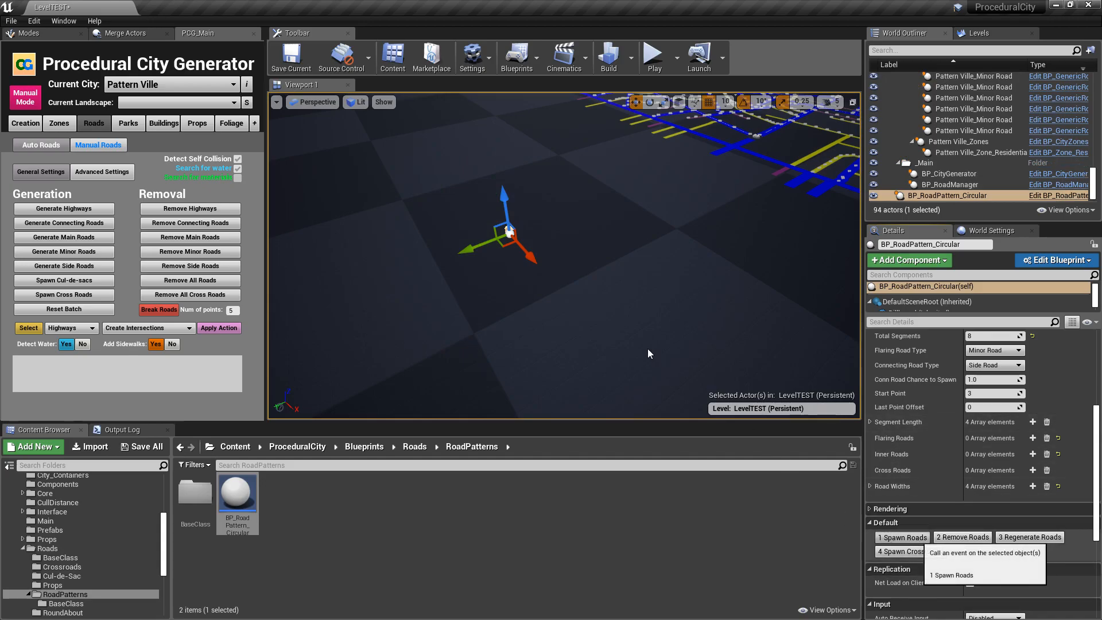
pyautogui.moveTo(644, 346); pyautogui.dragTo(712, 370, button='right')
pyautogui.moveTo(571, 378); pyautogui.dragTo(577, 379, button='right')
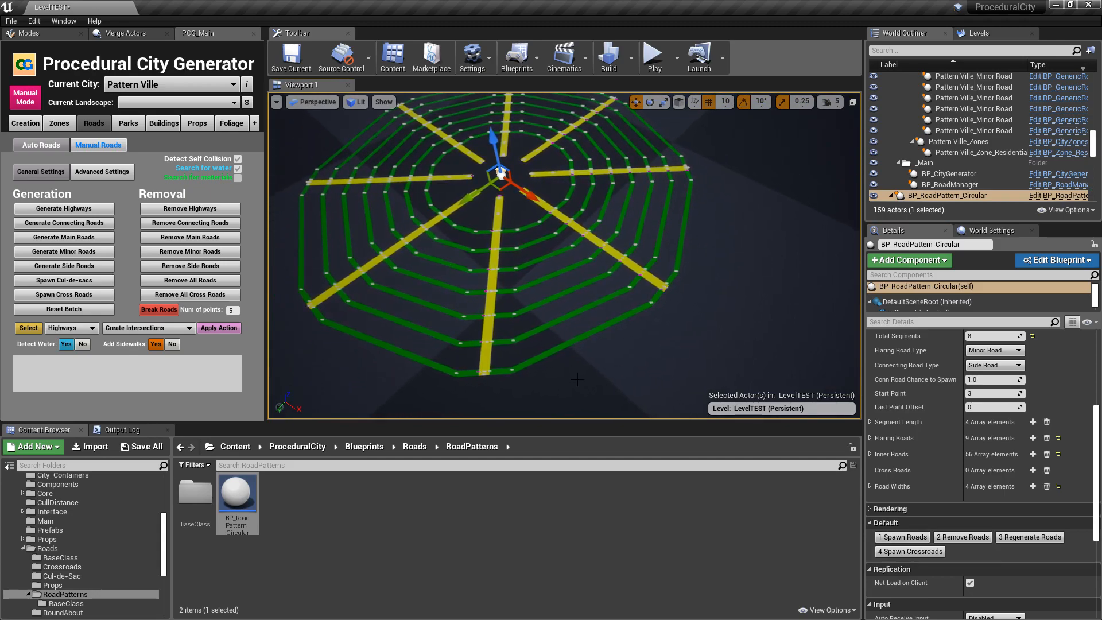
# - Spawn the circular pattern's crossroads and inspect the intersections up close and from above
pyautogui.click(910, 552)
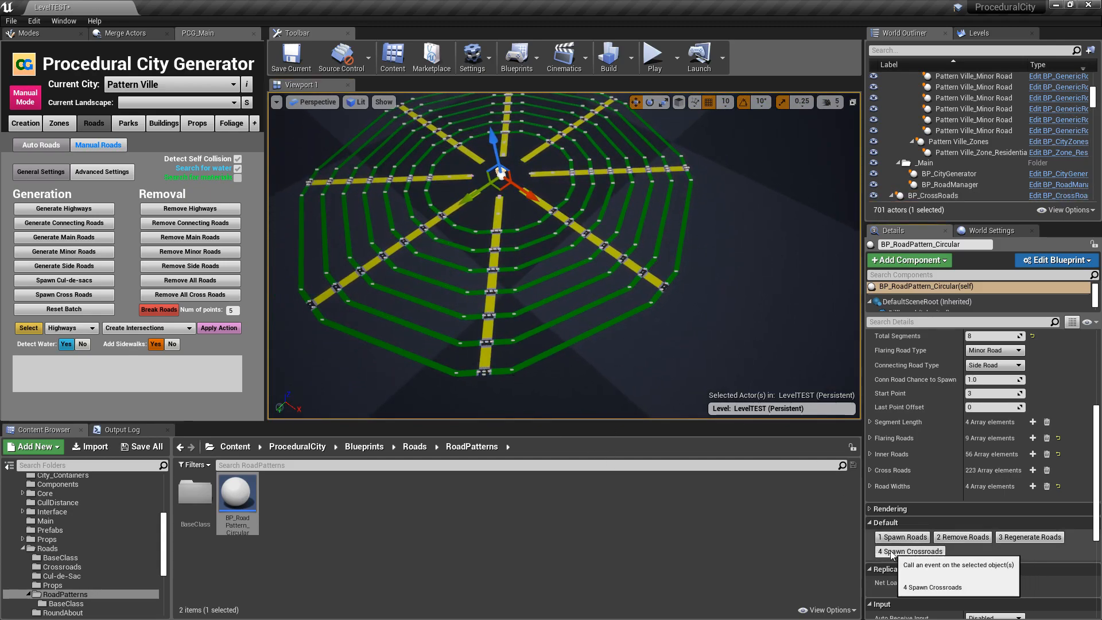
pyautogui.press('w')
pyautogui.moveTo(712, 320); pyautogui.dragTo(569, 301, button='right')
pyautogui.press('s')
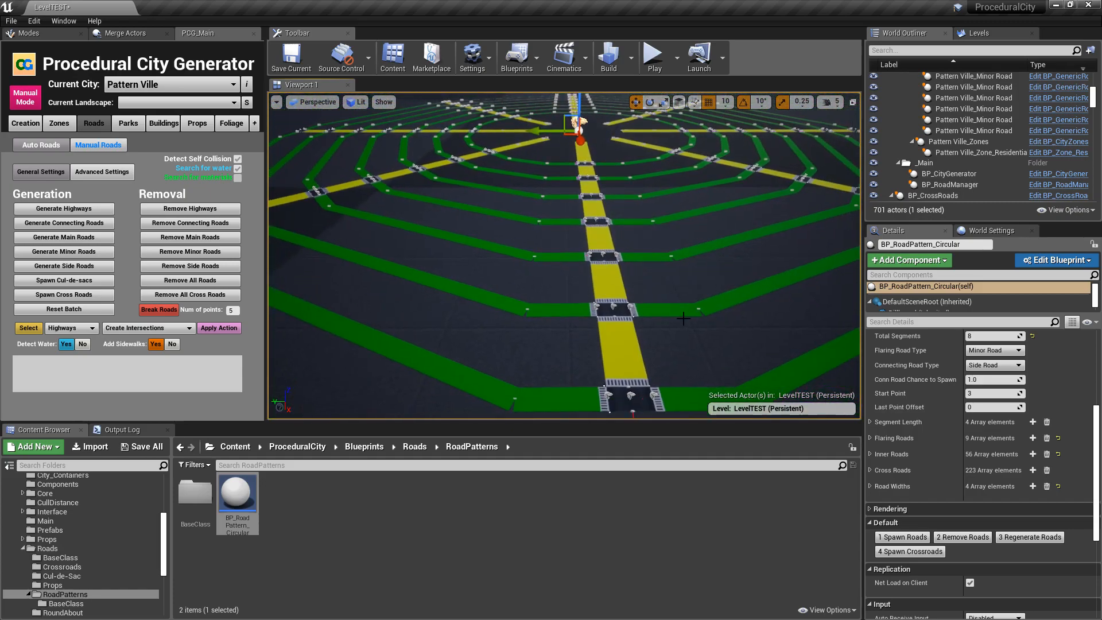
pyautogui.click(72, 295)
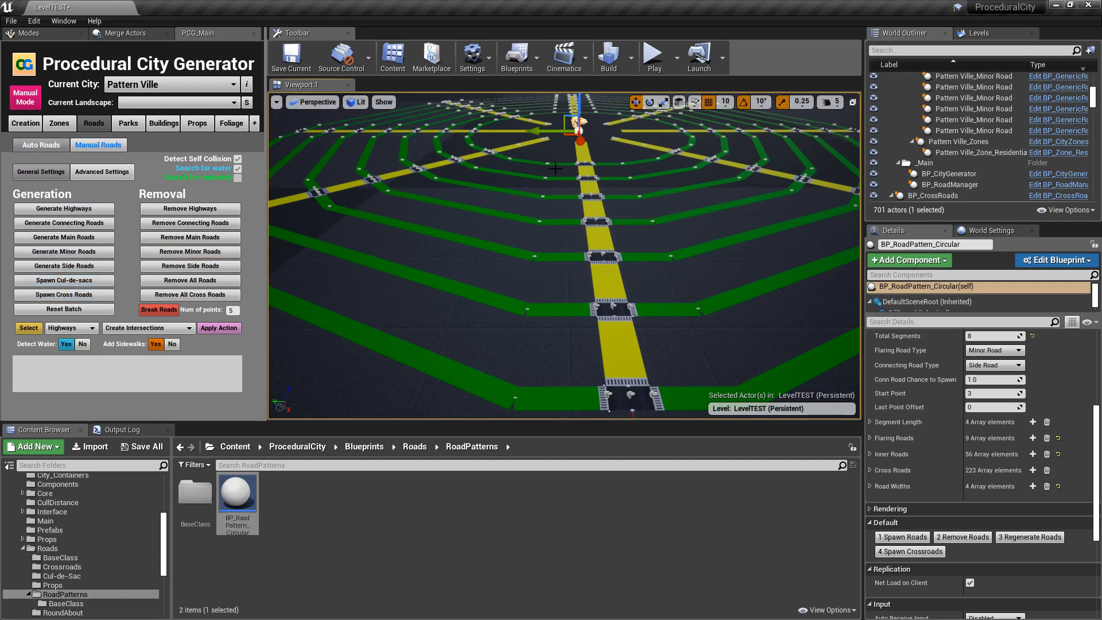
pyautogui.moveTo(769, 331); pyautogui.dragTo(755, 373, button='right')
pyautogui.press('s')
pyautogui.press('w')
pyautogui.press('a')
pyautogui.press('s')
pyautogui.press('d')
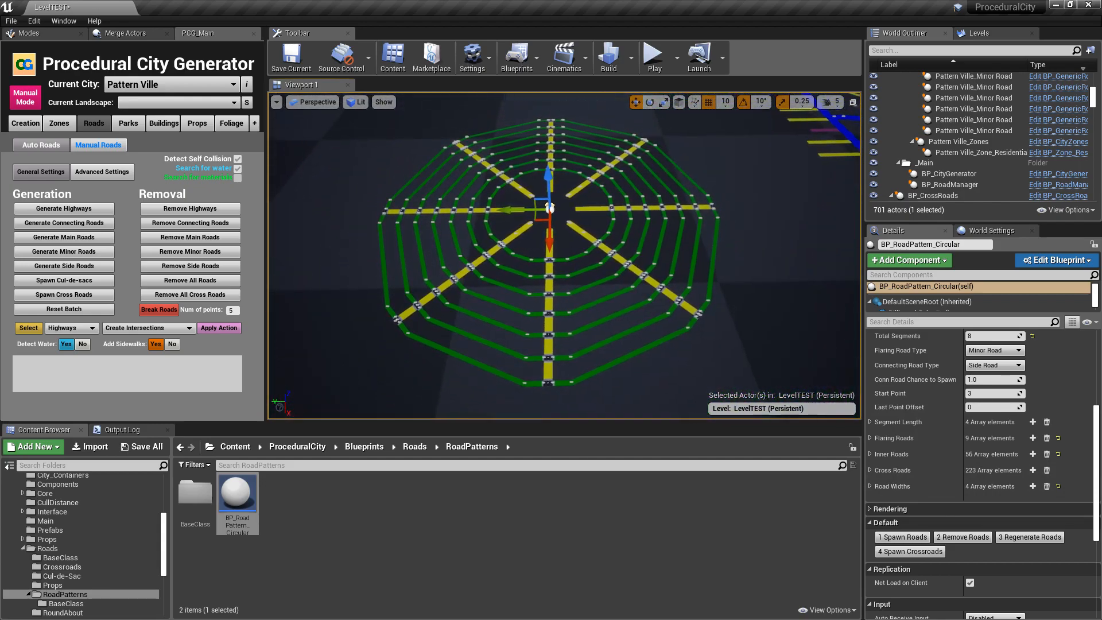
# - Remove the pattern's roads and crossroads and reset Start Distance to 3000
pyautogui.click(962, 538)
pyautogui.moveTo(696, 297); pyautogui.dragTo(696, 297, button='right')
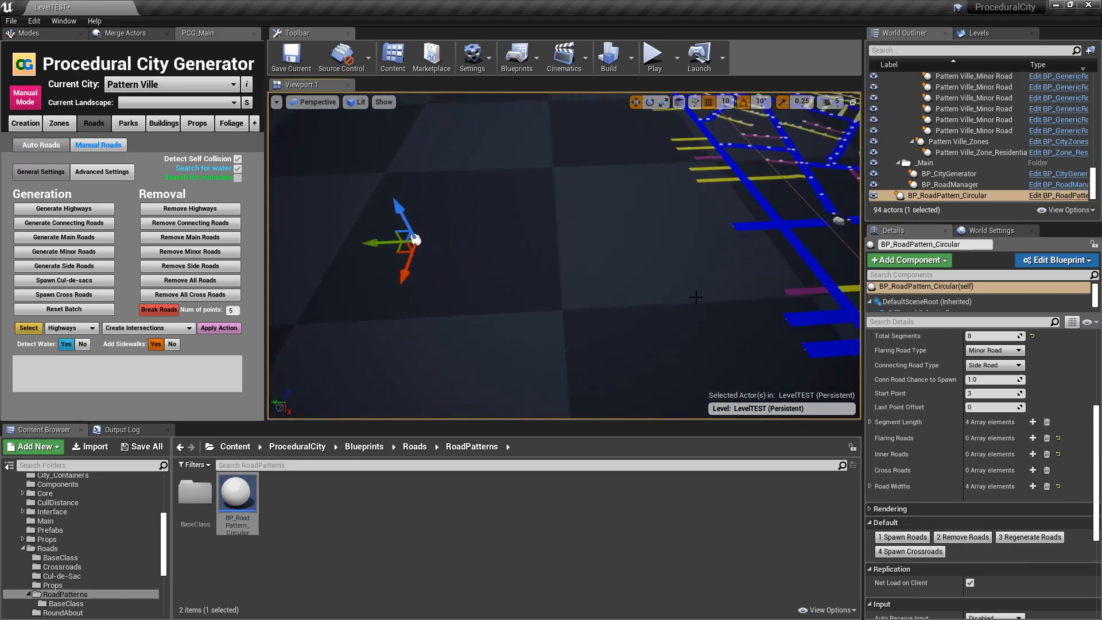
pyautogui.scroll(3, 1011, 437)
pyautogui.click(1033, 413)
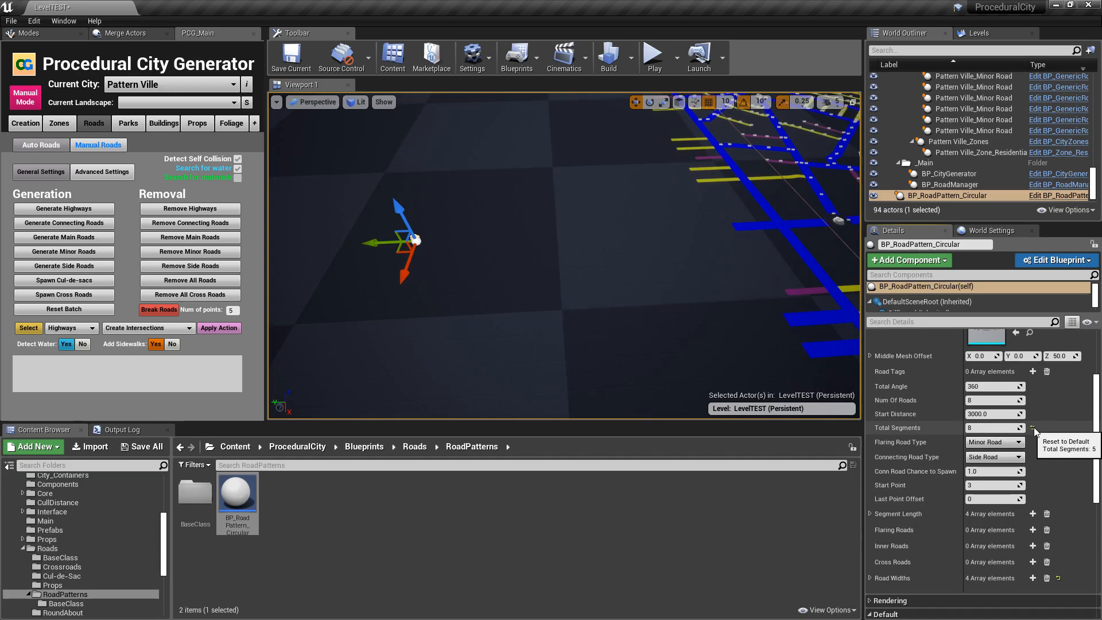
# - Reset the circular pattern's Total Segments to 5 and enable Show Middle Mesh
pyautogui.click(1034, 428)
pyautogui.moveTo(471, 218); pyautogui.dragTo(471, 218, button='right')
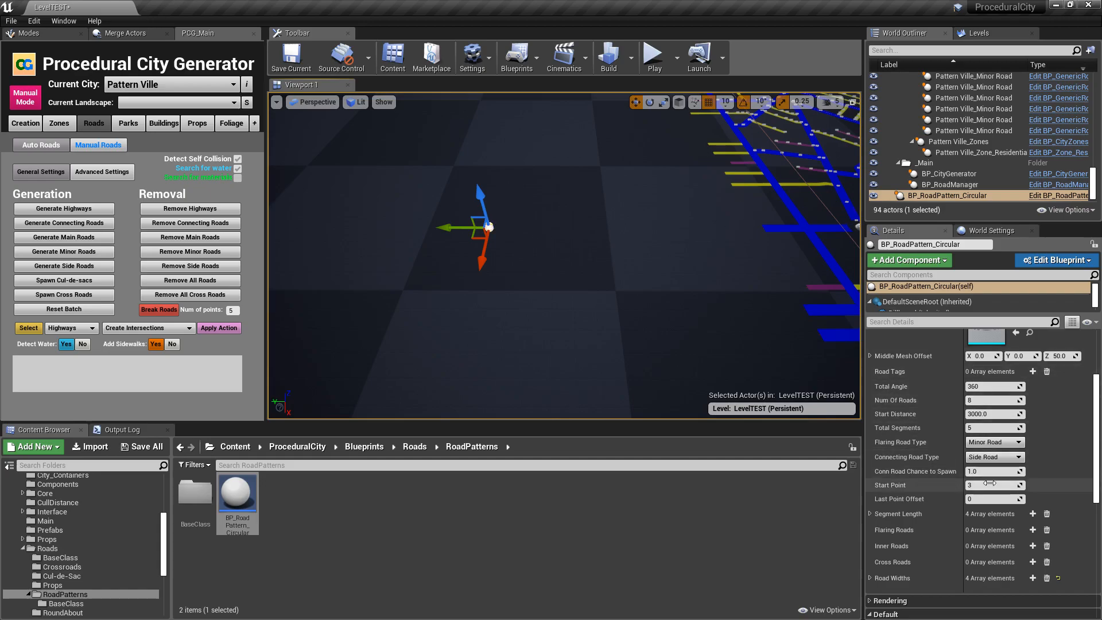
pyautogui.scroll(2, 984, 387)
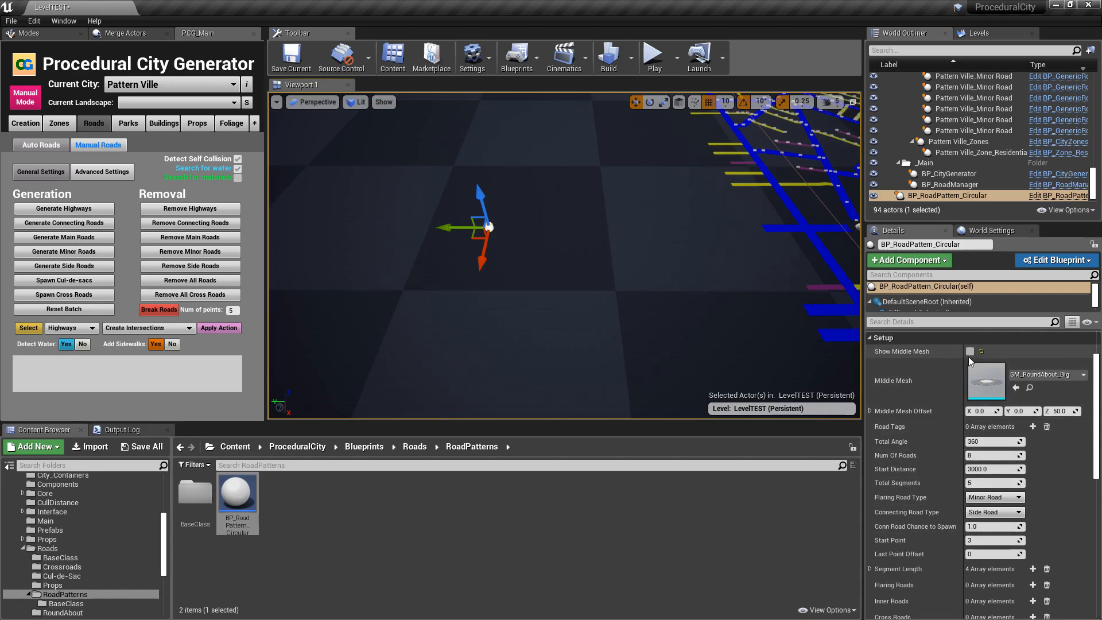
# - Spawn the circular pattern's roads and look at the layout from above beside the city roads
pyautogui.scroll(-3, 921, 456)
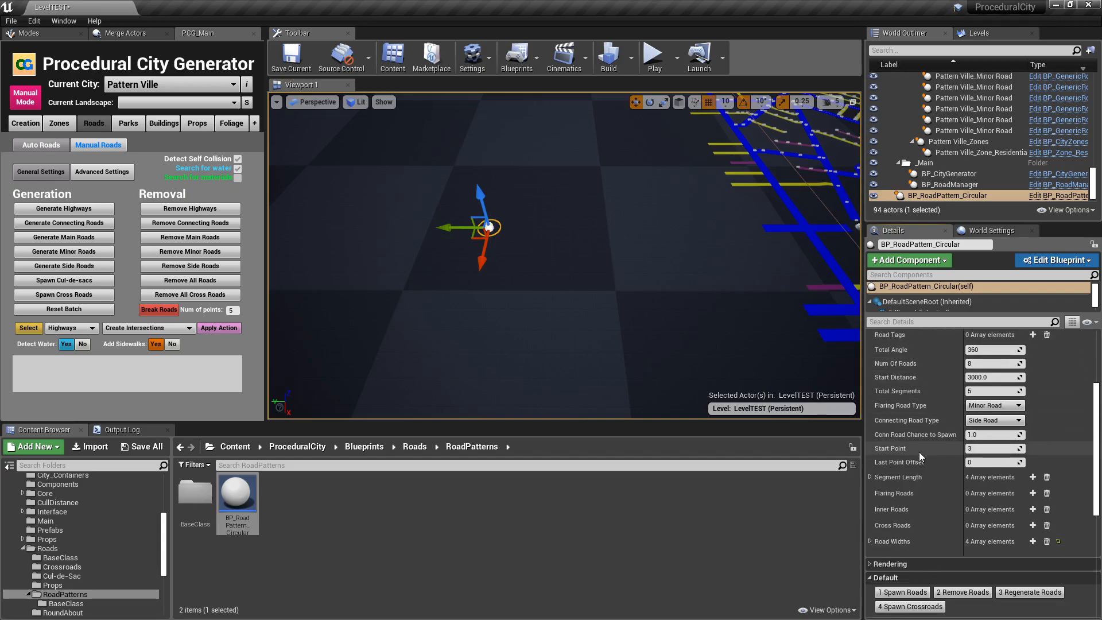
pyautogui.scroll(-2, 919, 452)
pyautogui.click(906, 519)
pyautogui.moveTo(667, 322); pyautogui.dragTo(676, 354, button='right')
pyautogui.press('w')
pyautogui.press('s')
pyautogui.press('d')
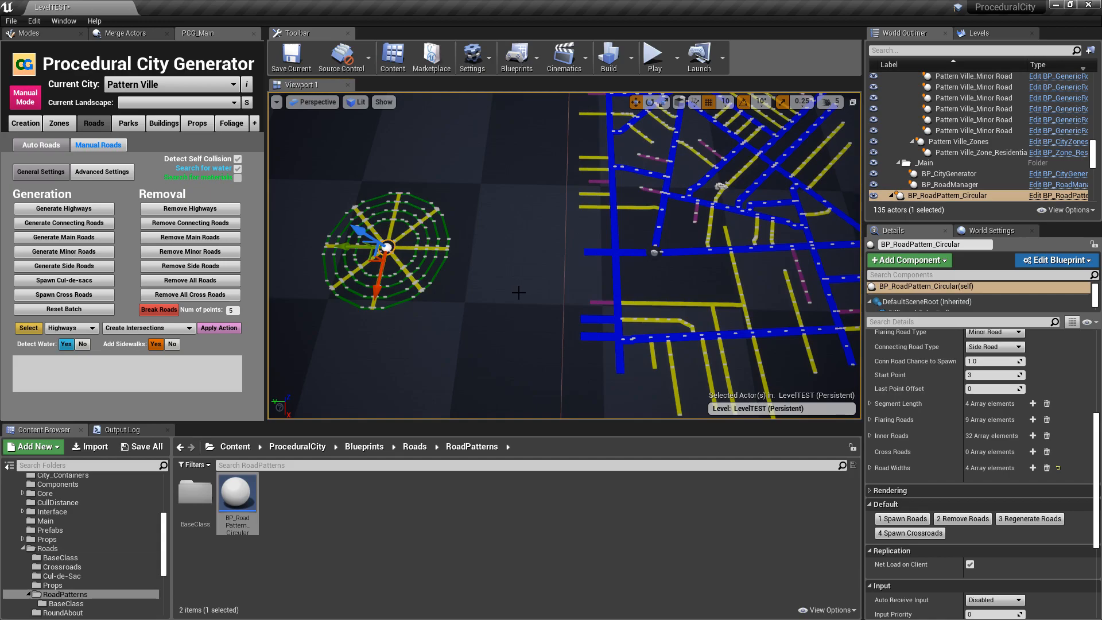
# - Move the circular road pattern closer to the existing city roads
pyautogui.moveTo(543, 250); pyautogui.dragTo(531, 246, button='right')
pyautogui.press('w')
pyautogui.moveTo(351, 308); pyautogui.dragTo(564, 233)
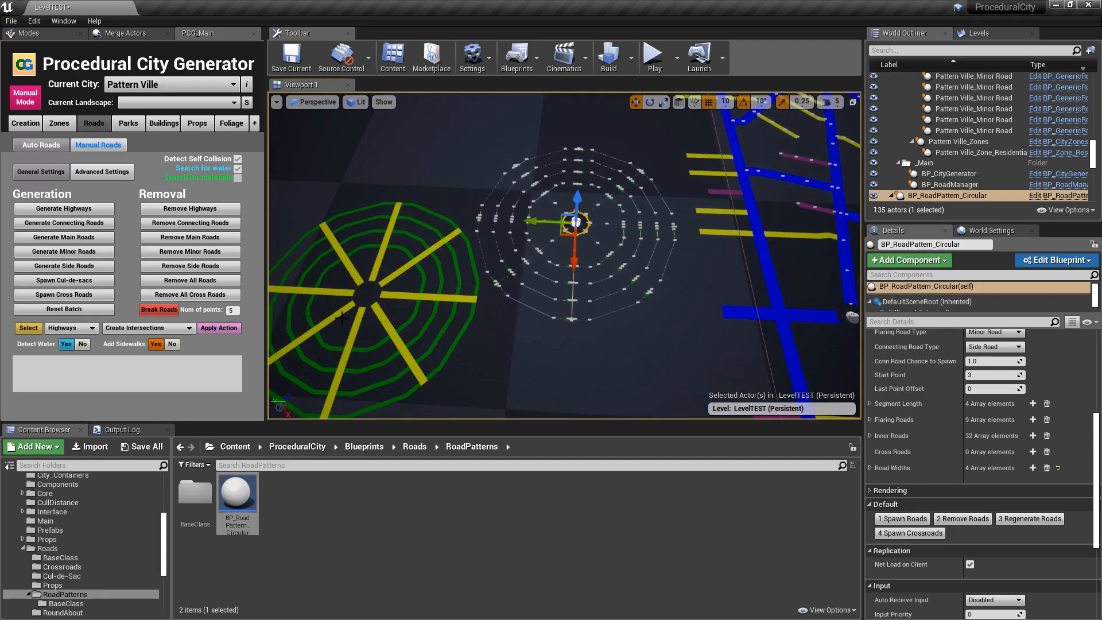
pyautogui.press('w')
pyautogui.moveTo(676, 269); pyautogui.dragTo(551, 267, button='right')
pyautogui.press('d')
pyautogui.press('a')
pyautogui.moveTo(560, 335)
pyautogui.mouseDown(button='right')
pyautogui.moveTo(661, 335)
pyautogui.moveTo(560, 334)
pyautogui.mouseUp(button='right')
pyautogui.press('s')
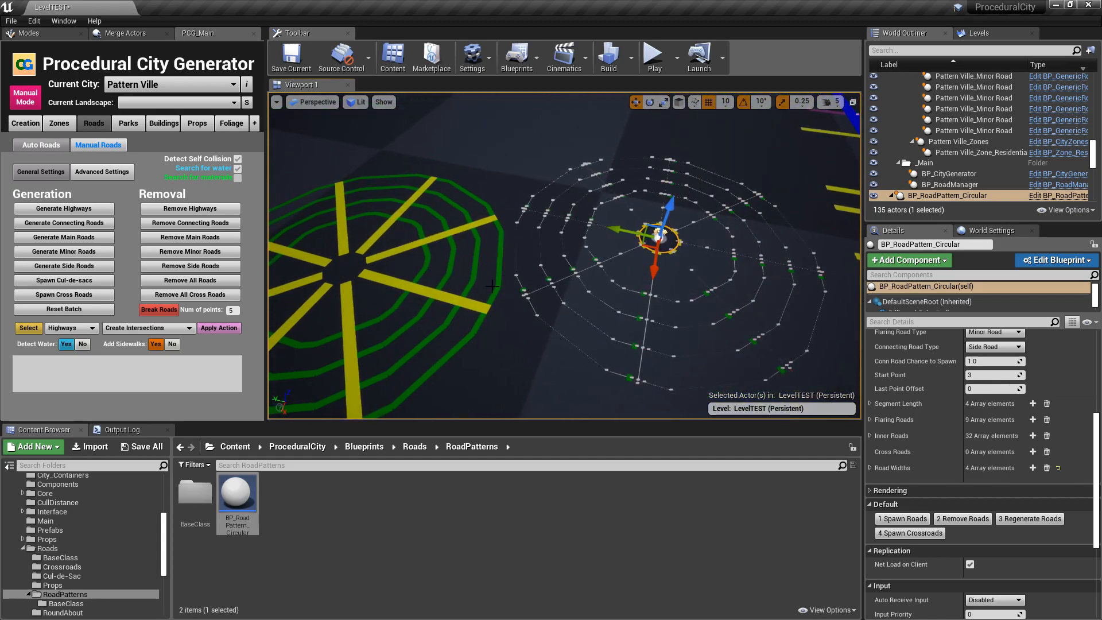
# - Fine-tune the circular pattern's position along the X axis while viewing it from above
pyautogui.press('w')
pyautogui.moveTo(560, 335); pyautogui.dragTo(637, 347, button='right')
pyautogui.press('s')
pyautogui.moveTo(606, 312); pyautogui.dragTo(715, 333, button='right')
pyautogui.press('s')
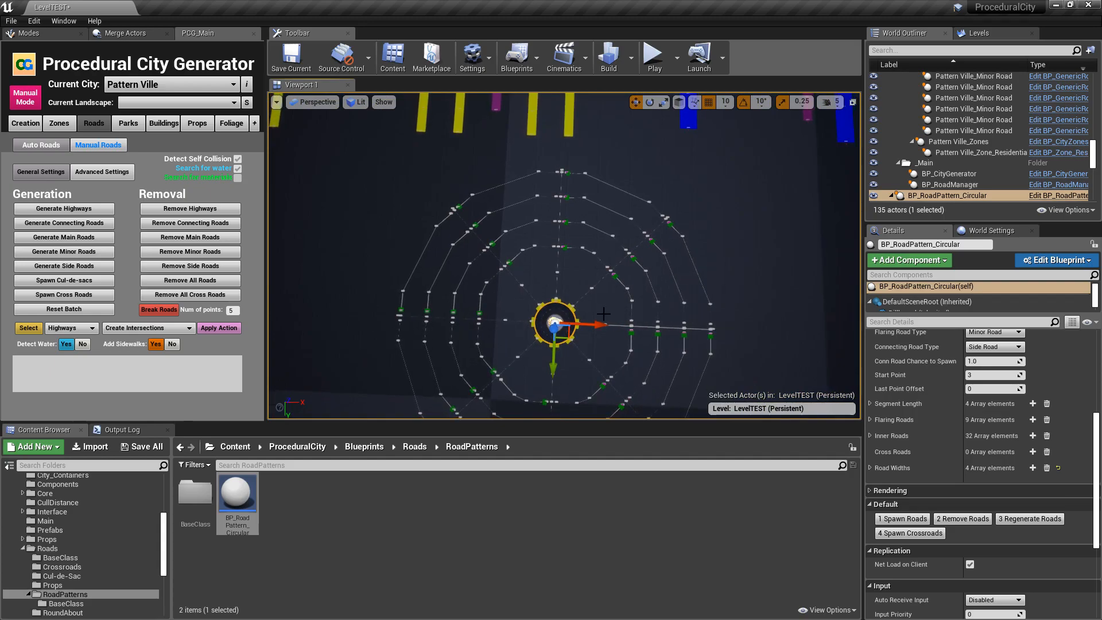
pyautogui.moveTo(599, 325); pyautogui.dragTo(606, 326)
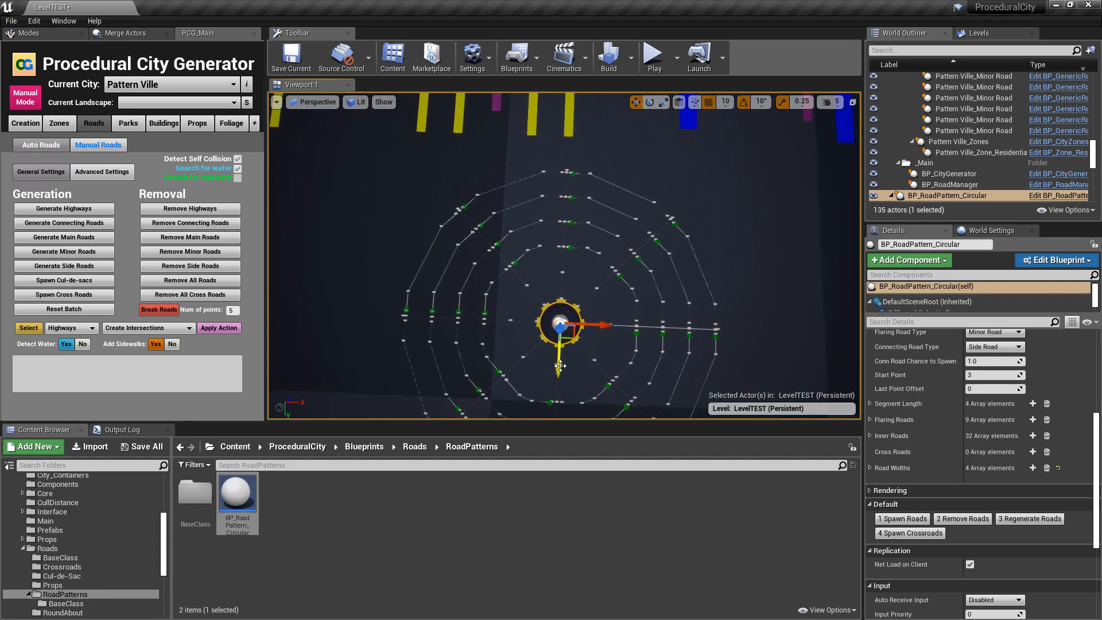
pyautogui.press('w')
pyautogui.moveTo(559, 343); pyautogui.dragTo(436, 327, button='right')
pyautogui.press('s')
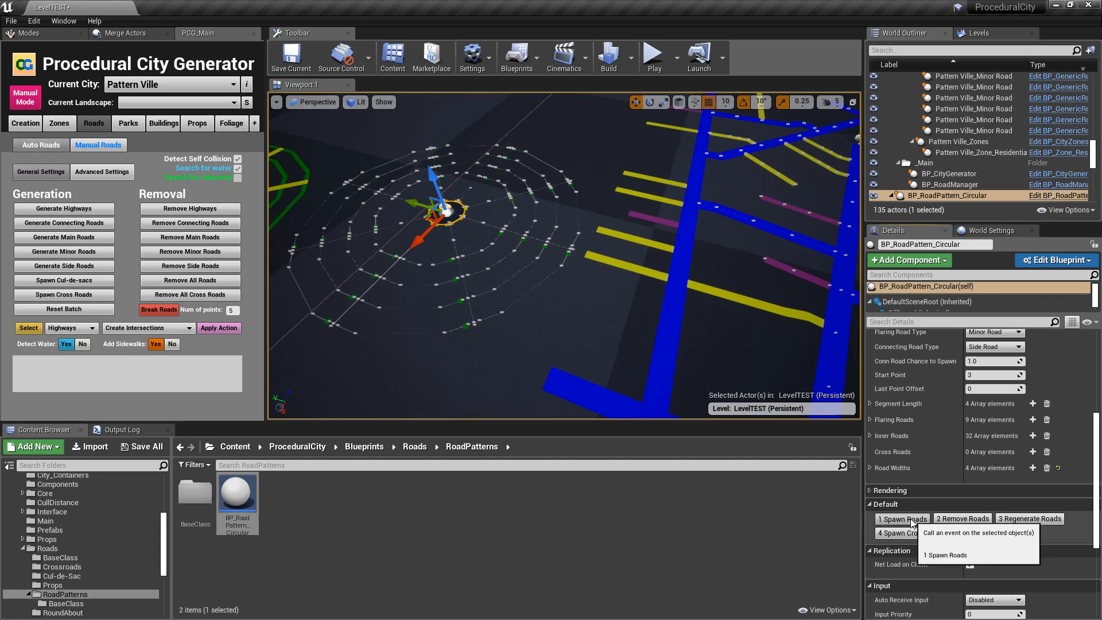
# - Spawn the circular pattern's roads again at its new location and inspect them
pyautogui.click(912, 523)
pyautogui.moveTo(660, 322); pyautogui.dragTo(604, 298, button='right')
pyautogui.press('w')
pyautogui.press('a')
pyautogui.press('w')
pyautogui.press('s')
pyautogui.press('s')
# - Add one element to the pattern's Road Tags and name it tag1
pyautogui.scroll(1, 604, 298)
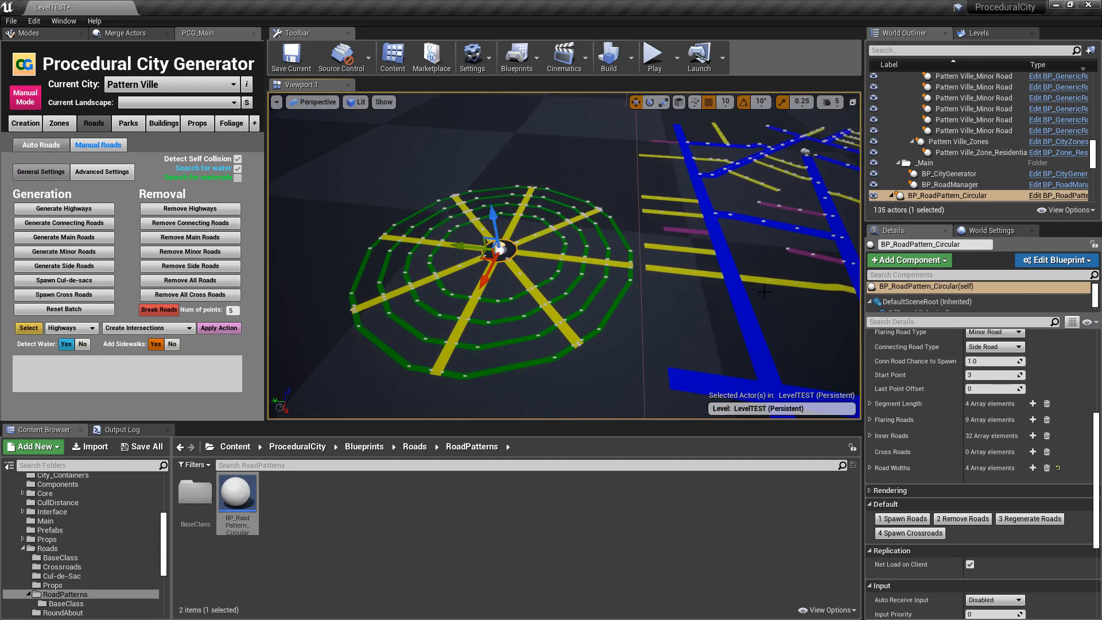
pyautogui.scroll(5, 950, 487)
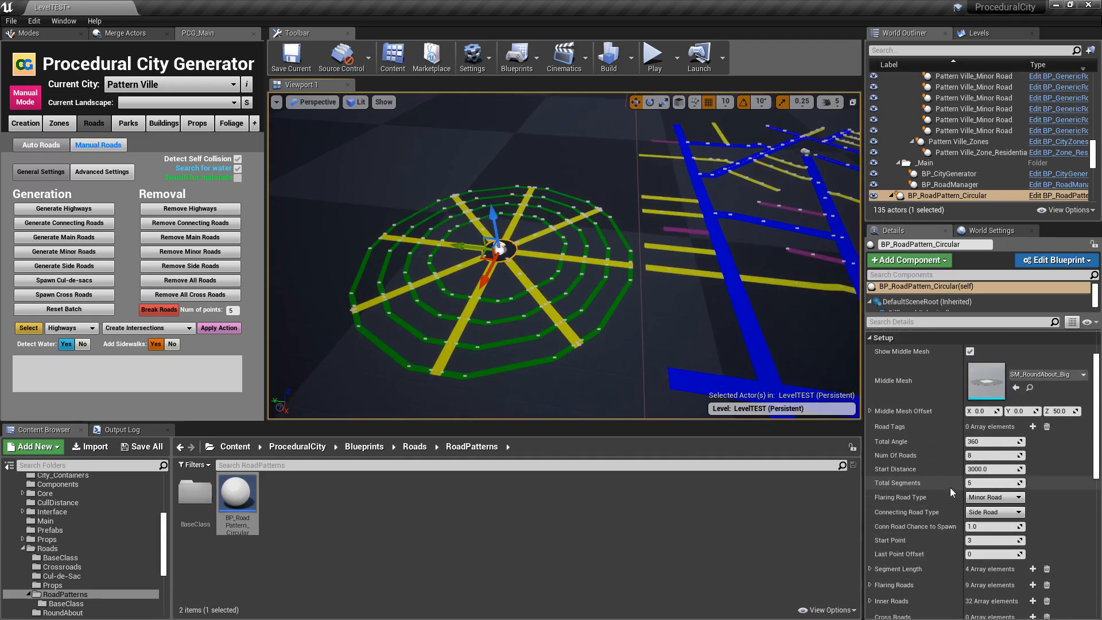
pyautogui.click(1033, 427)
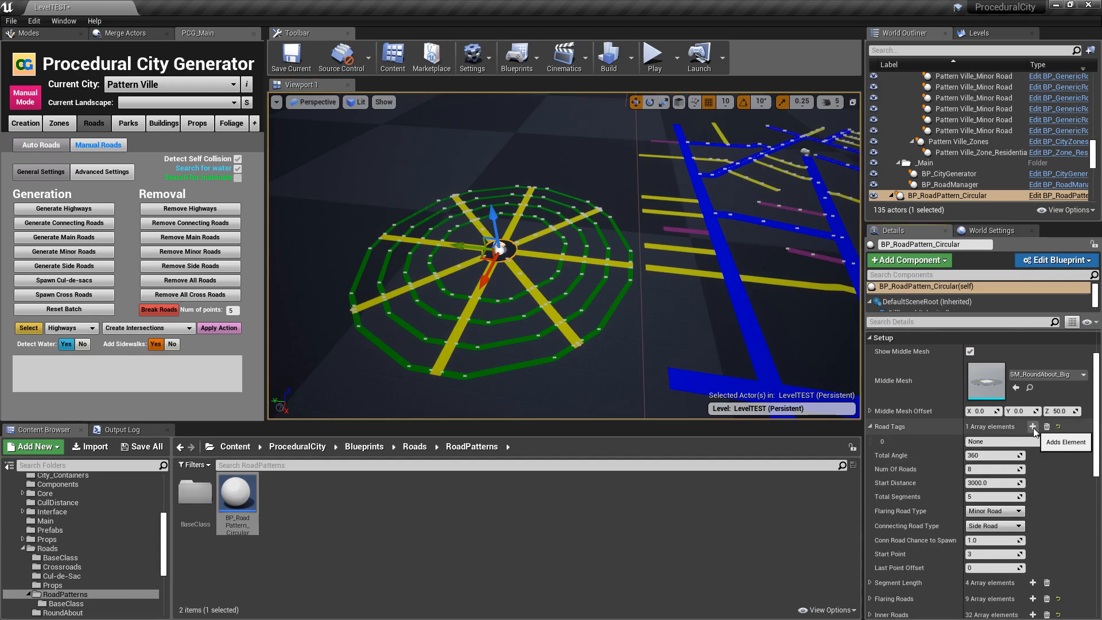
pyautogui.click(1008, 443)
pyautogui.write('tag1')
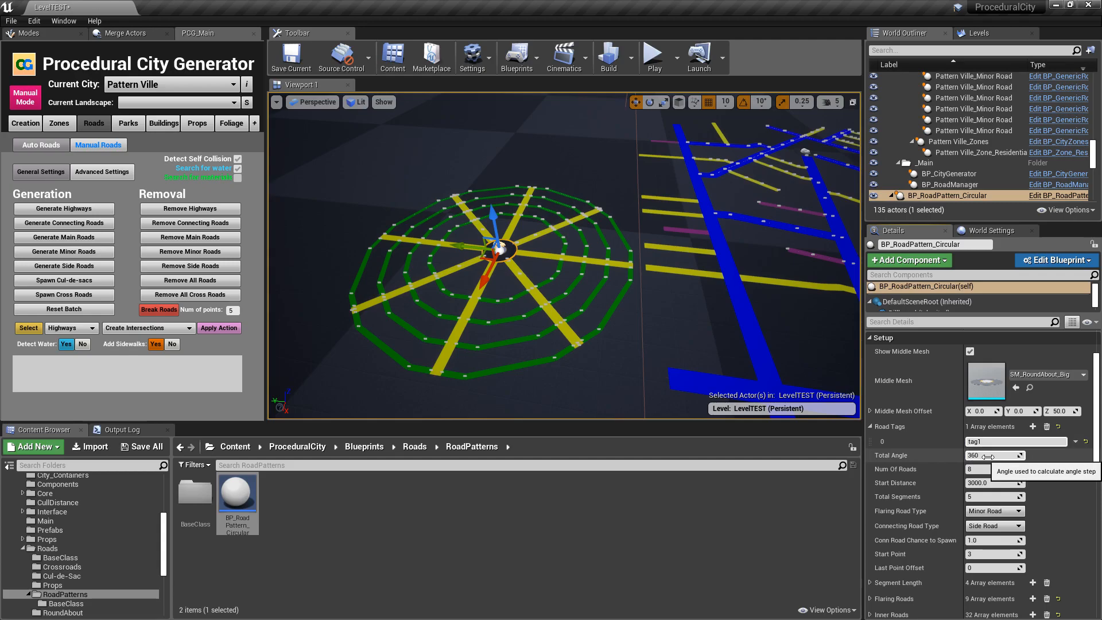
# - Remove the circular pattern's roads and spawn them again with the new road tag
pyautogui.scroll(-3, 905, 511)
pyautogui.scroll(-2, 905, 511)
pyautogui.click(963, 533)
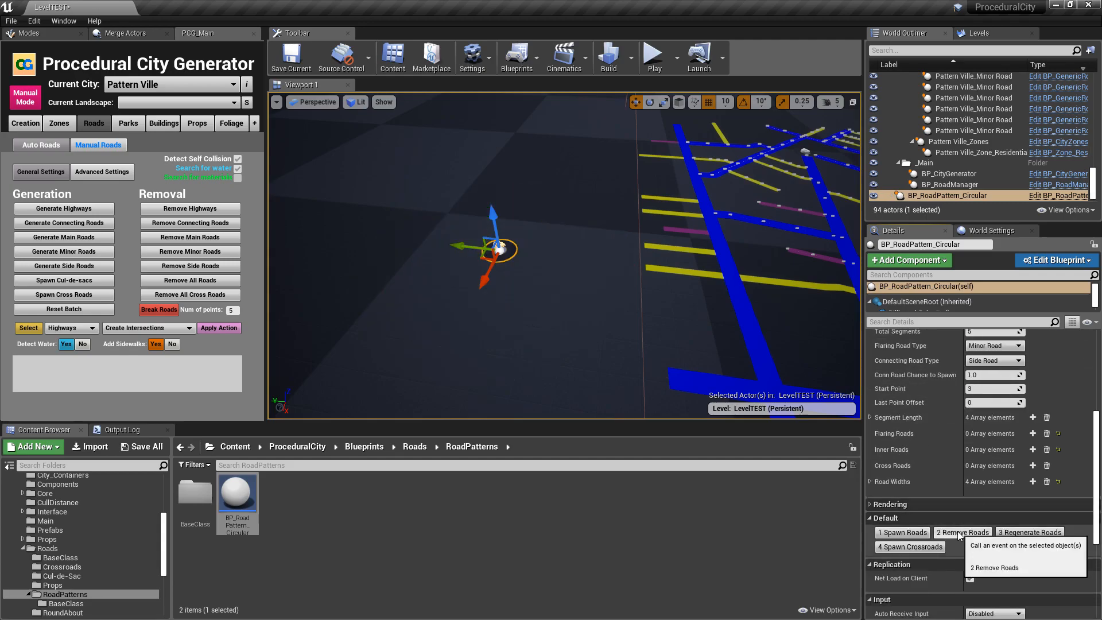
pyautogui.click(905, 533)
# - Select the pattern's radial minor road facing the city and search its details for tags
pyautogui.scroll(2, 941, 471)
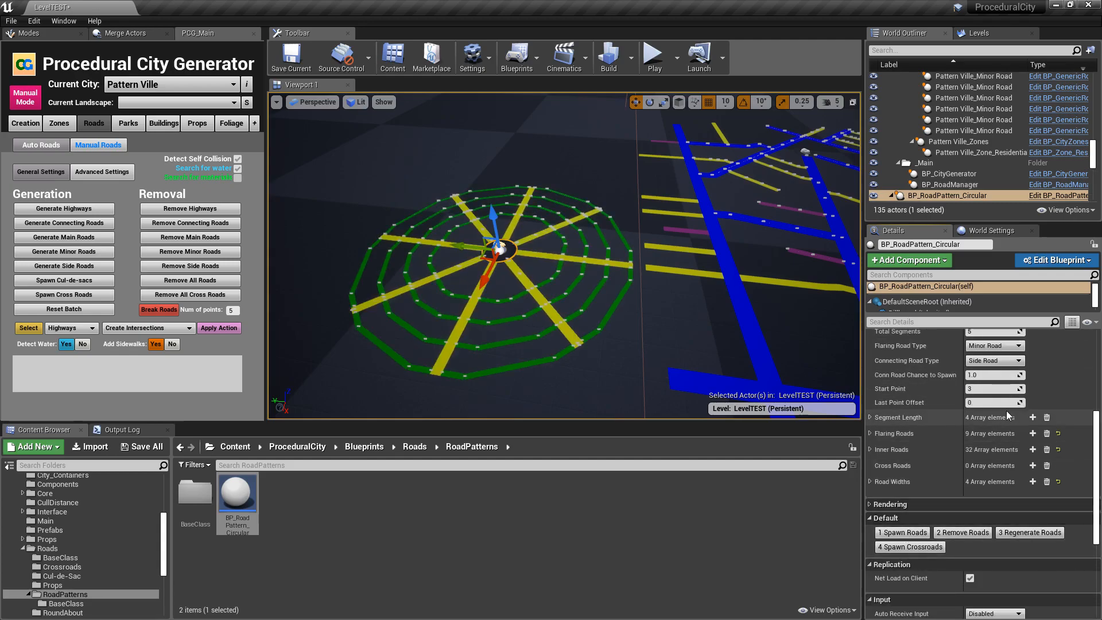
pyautogui.scroll(3, 971, 375)
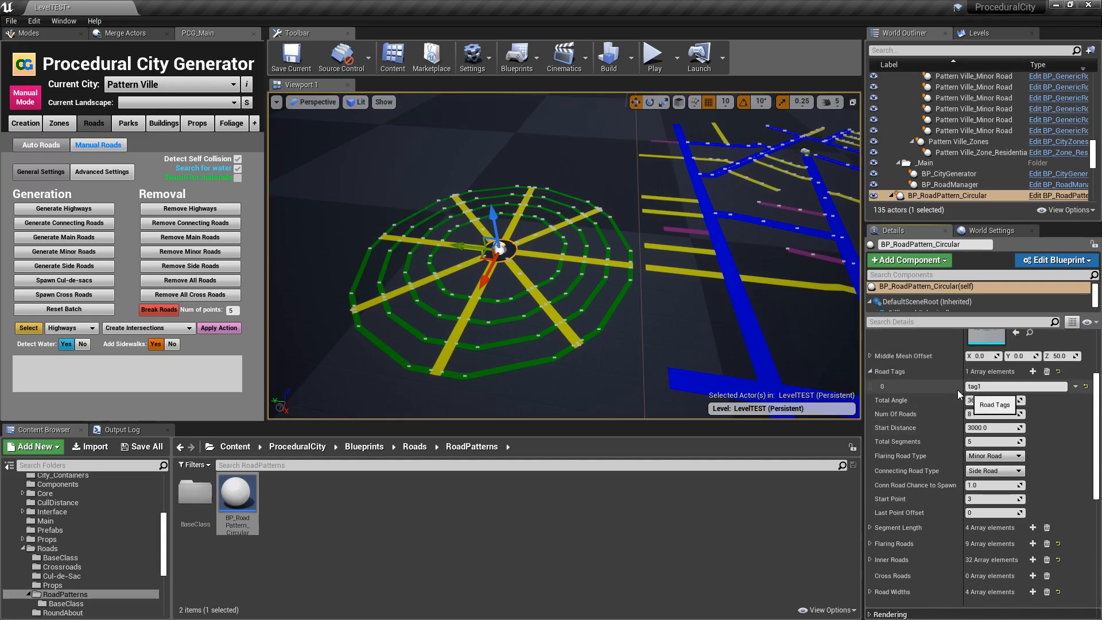
pyautogui.moveTo(689, 264); pyautogui.dragTo(707, 265, button='right')
pyautogui.press('w')
pyautogui.moveTo(592, 270); pyautogui.dragTo(605, 283, button='right')
pyautogui.click(598, 276)
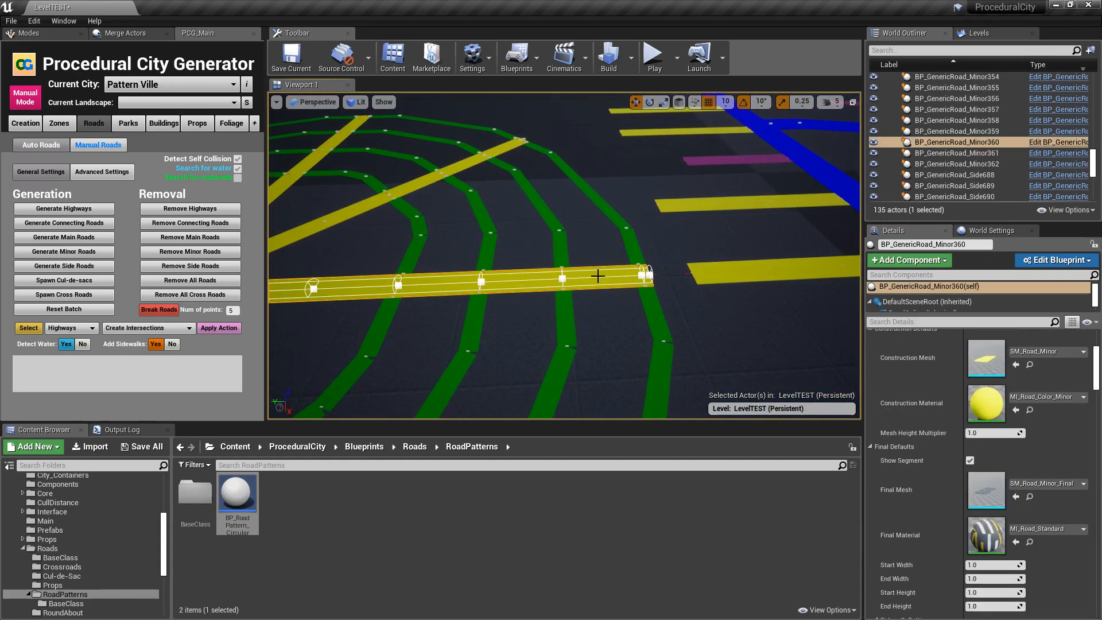
pyautogui.click(936, 321)
pyautogui.write('tag')
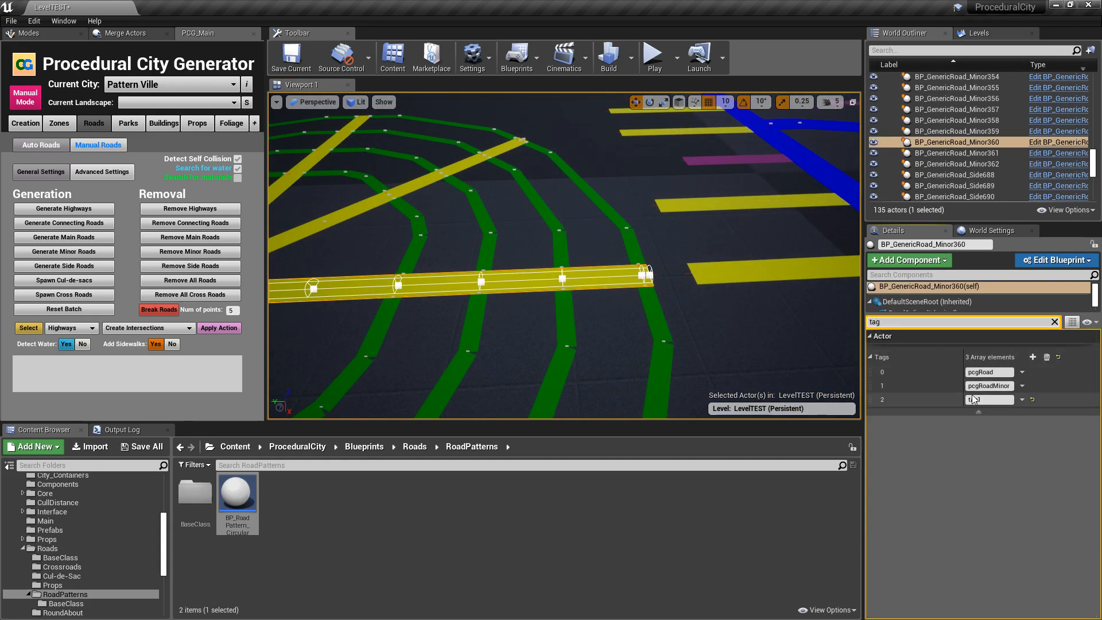
pyautogui.click(1055, 322)
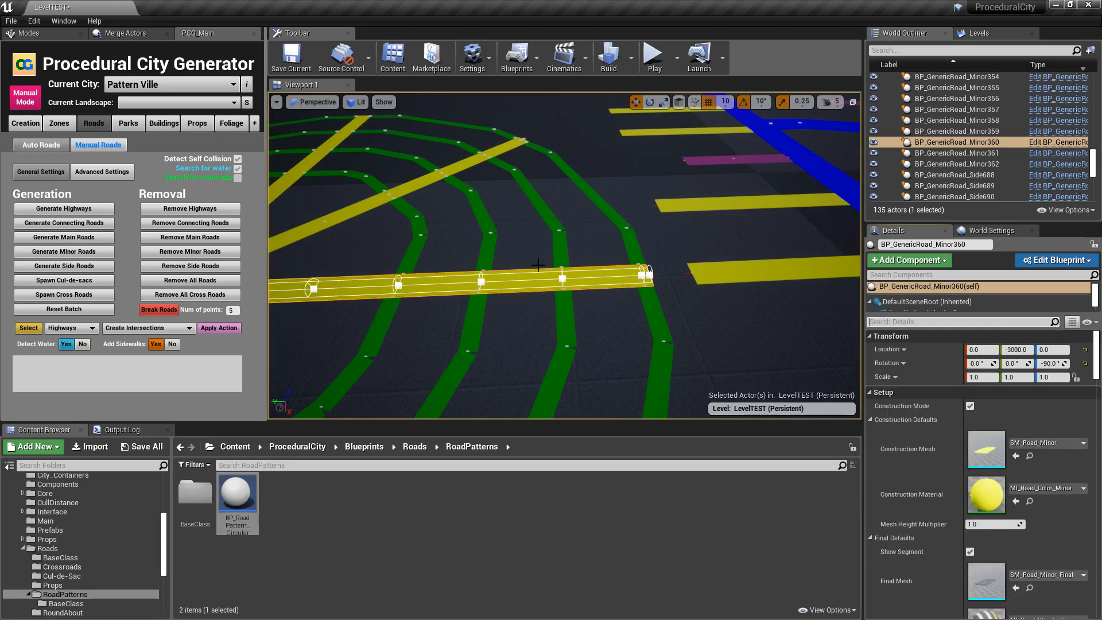
# - Extend the end of the nearest city minor road until it meets the circular pattern's radial road
pyautogui.click(741, 271)
pyautogui.moveTo(741, 271); pyautogui.dragTo(879, 272, button='right')
pyautogui.click(524, 287)
pyautogui.moveTo(509, 299); pyautogui.dragTo(457, 358)
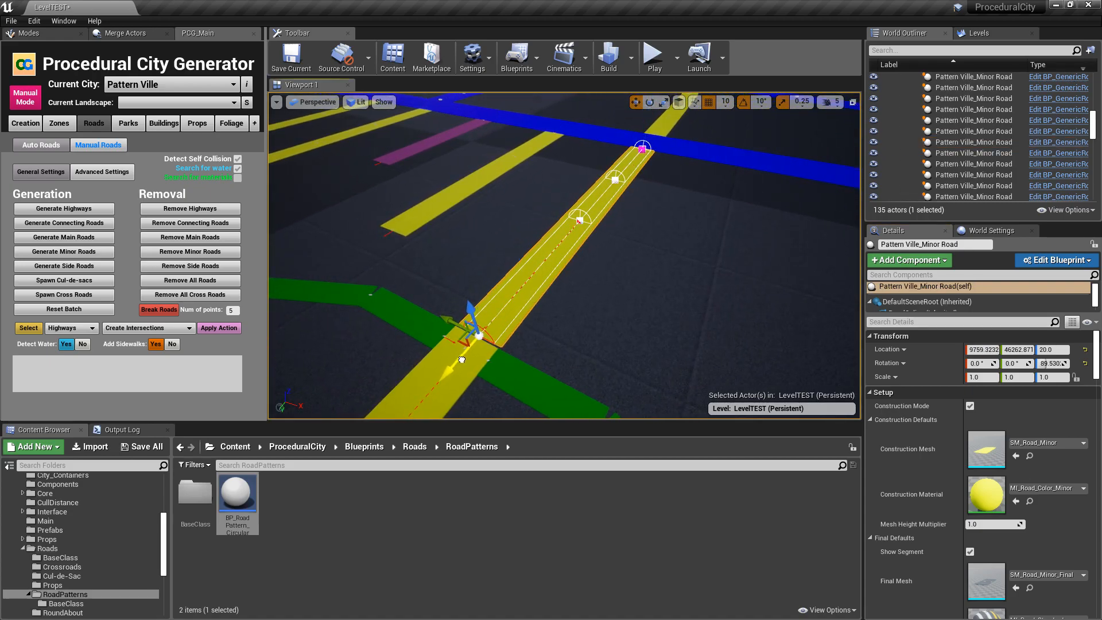
pyautogui.press('Escape')
# - Examine the circular pattern and its connection to the city, first from far above and again up close
pyautogui.moveTo(488, 364); pyautogui.dragTo(447, 333, button='right')
pyautogui.press('s')
pyautogui.moveTo(671, 195); pyautogui.dragTo(640, 262, button='right')
pyautogui.moveTo(530, 251); pyautogui.dragTo(567, 250, button='right')
pyautogui.press('s')
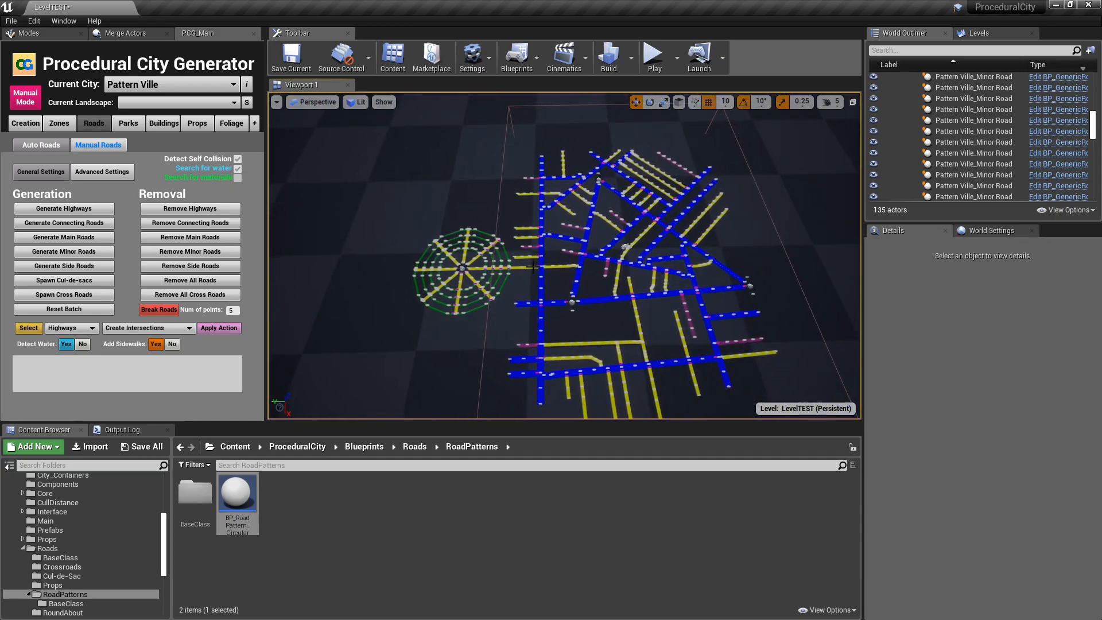
pyautogui.press('a')
pyautogui.moveTo(614, 185); pyautogui.dragTo(683, 215, button='right')
pyautogui.press('w')
pyautogui.press('w')
pyautogui.press('s')
pyautogui.press('w')
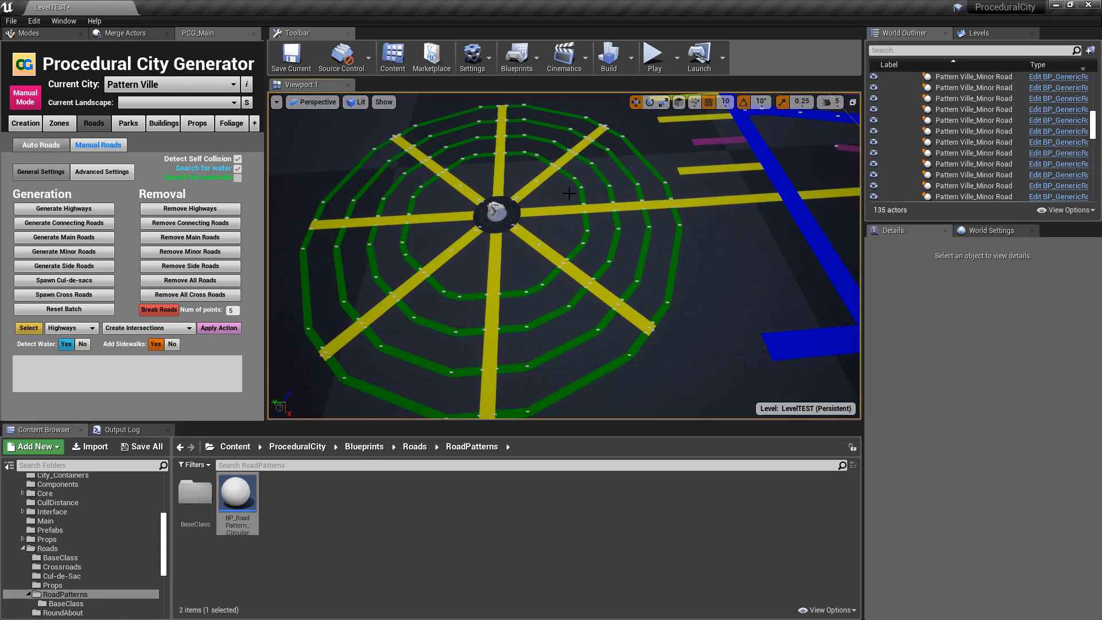
# - Select all of the circular pattern's minor and side roads and add the selected roads to the city
pyautogui.click(497, 207)
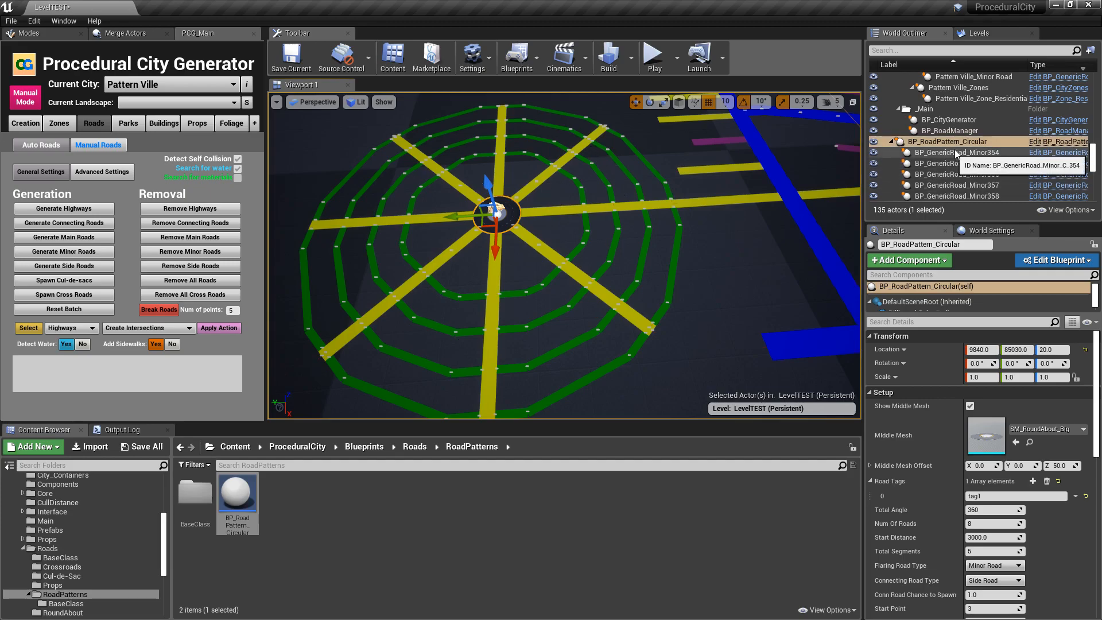
pyautogui.click(933, 153)
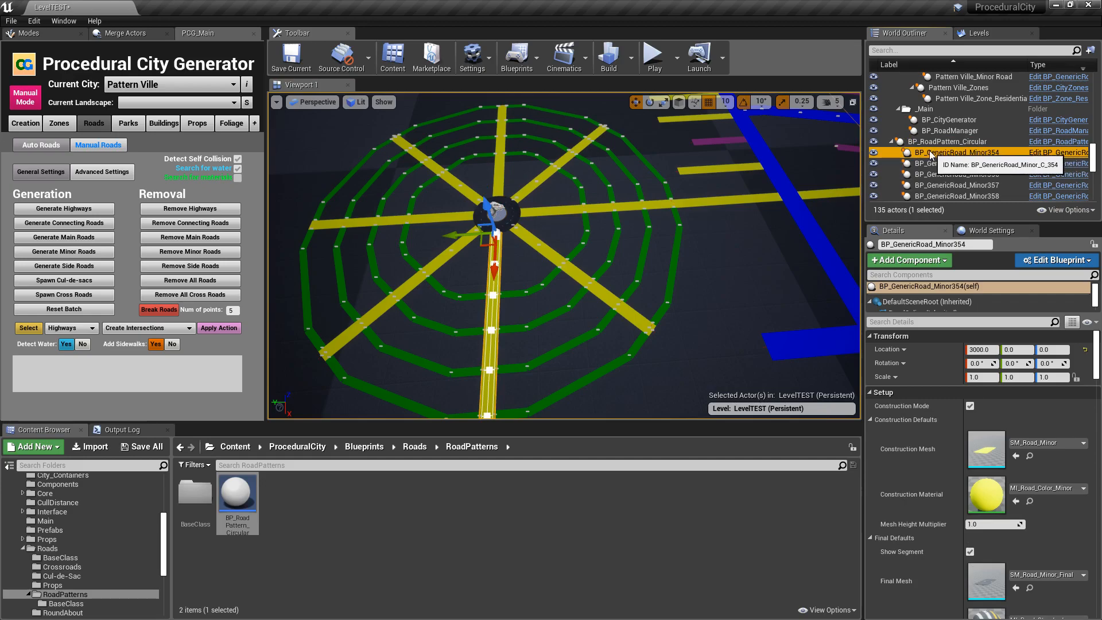
pyautogui.moveTo(1097, 157); pyautogui.dragTo(1097, 187)
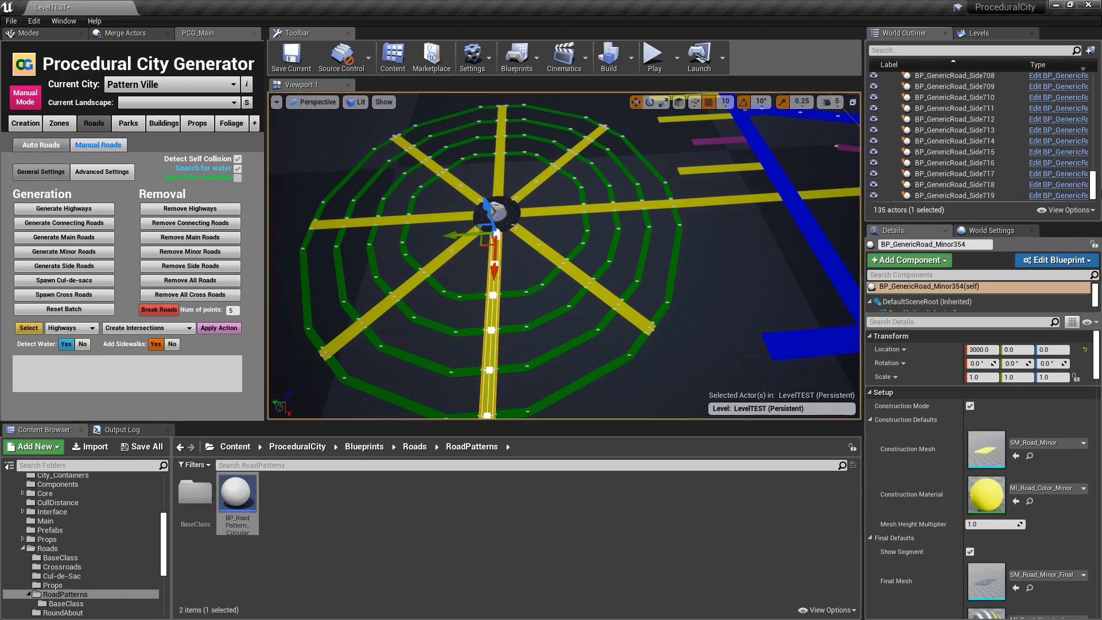
pyautogui.keyDown('shift'); pyautogui.click(970, 195); pyautogui.keyUp('shift')
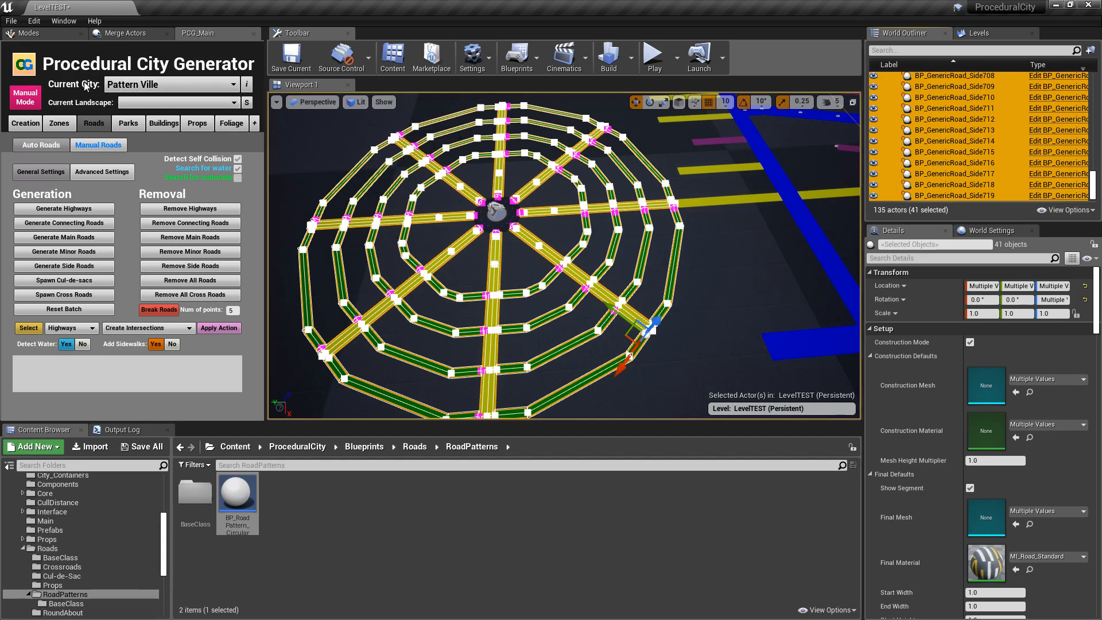
pyautogui.click(99, 145)
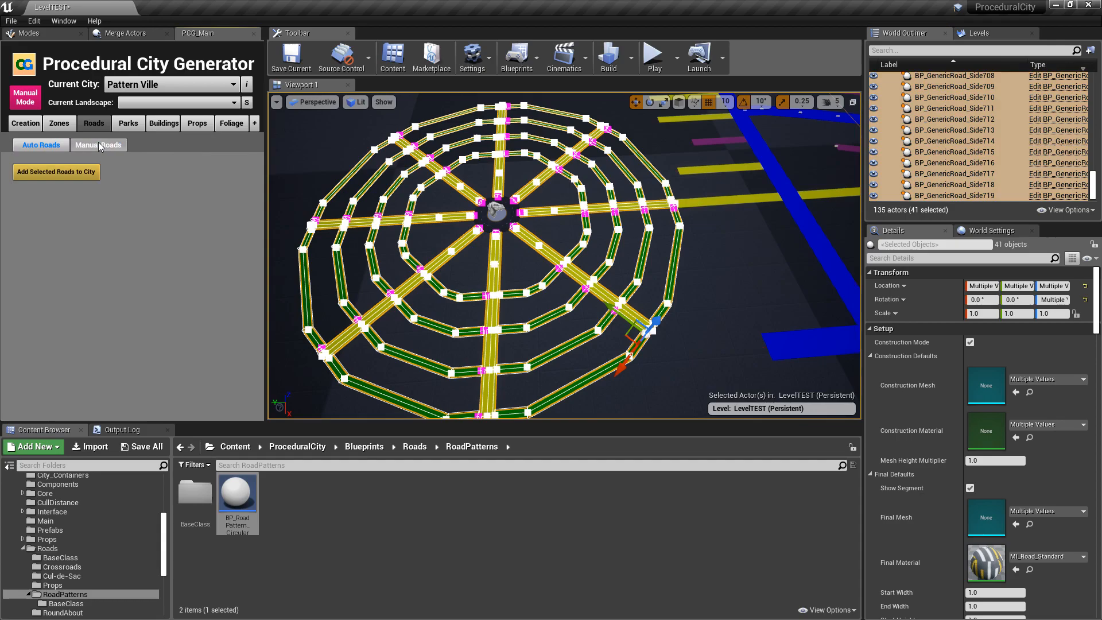
pyautogui.click(56, 175)
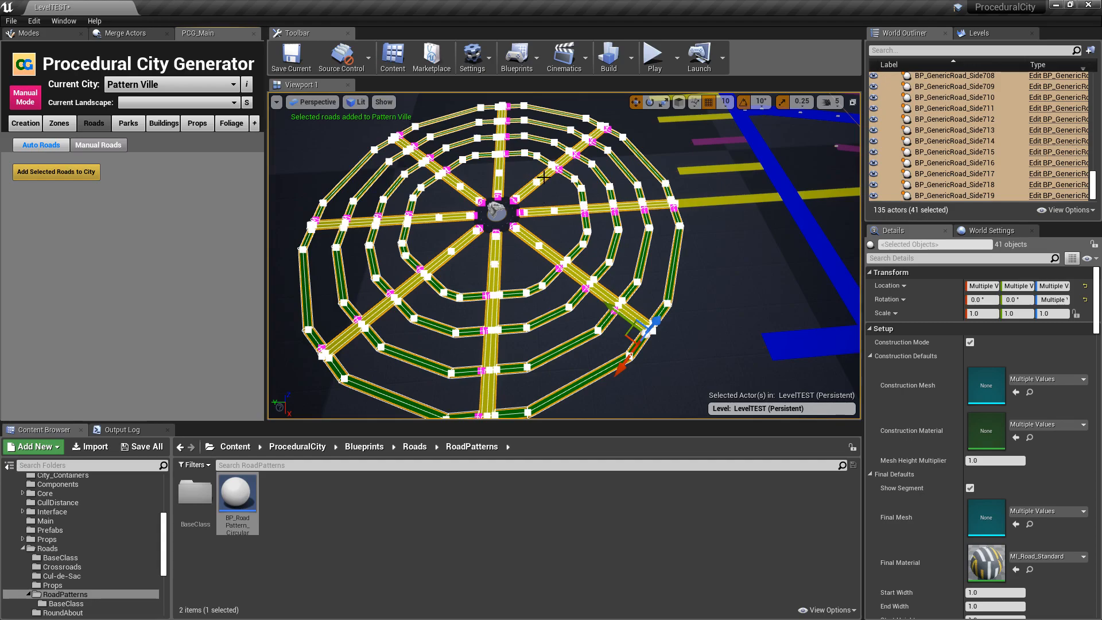
# - Open the building generation settings and bring the circular pattern and whole city into view
pyautogui.click(49, 150)
pyautogui.press('s')
pyautogui.moveTo(724, 260); pyautogui.dragTo(742, 260, button='right')
pyautogui.click(163, 124)
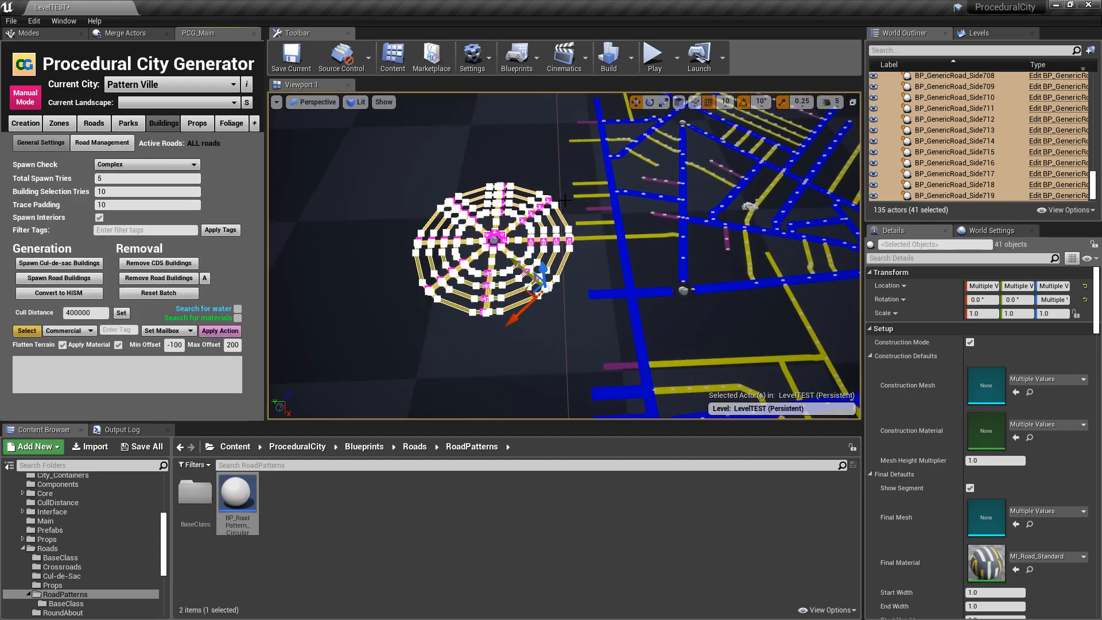
pyautogui.press('s')
pyautogui.moveTo(619, 247); pyautogui.dragTo(643, 245, button='right')
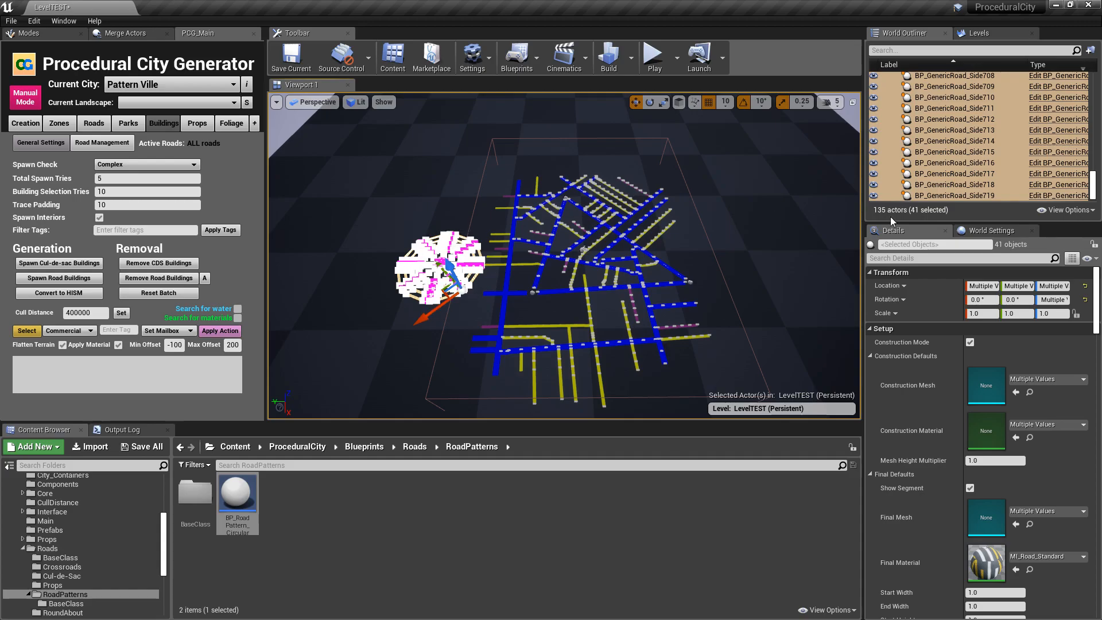
# - Widen the Pattern Ville city limits to a Y bounds scale of about 3491 and shift the box toward the circular pattern
pyautogui.press('Escape')
pyautogui.moveTo(1097, 193); pyautogui.dragTo(1084, 99)
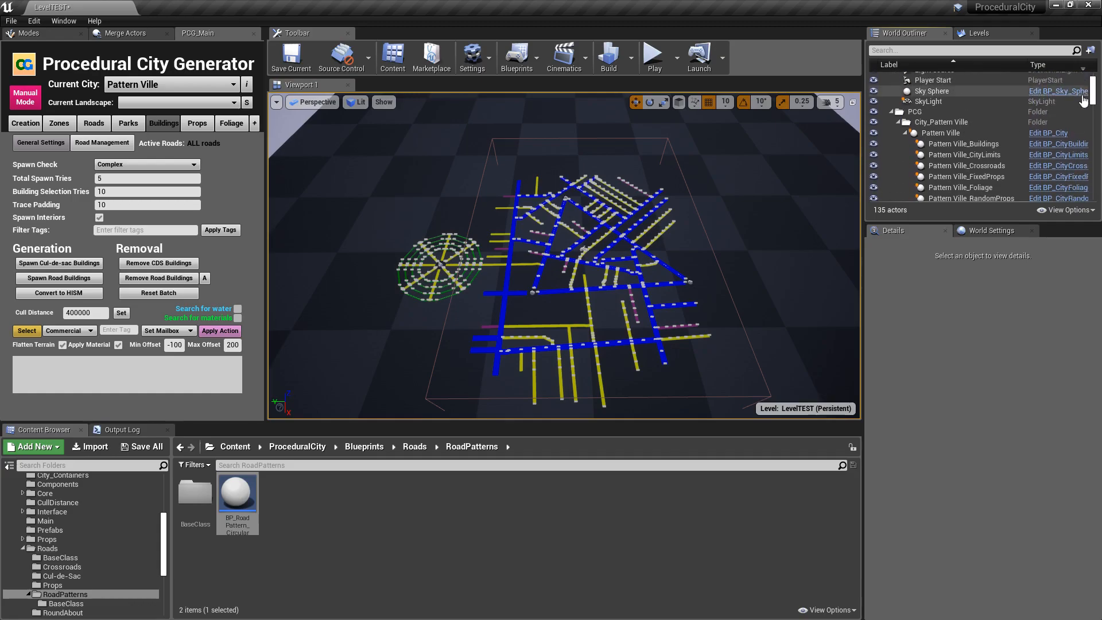
pyautogui.click(977, 155)
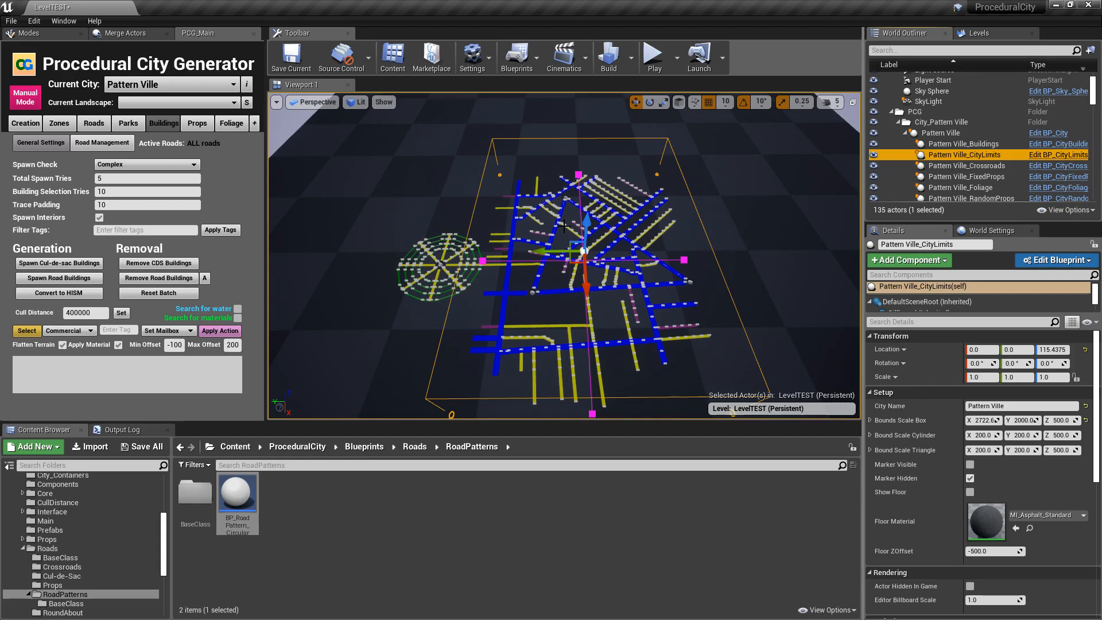
pyautogui.press('a')
pyautogui.moveTo(506, 185); pyautogui.dragTo(506, 184, button='right')
pyautogui.press('s')
pyautogui.moveTo(1023, 420); pyautogui.dragTo(1067, 421)
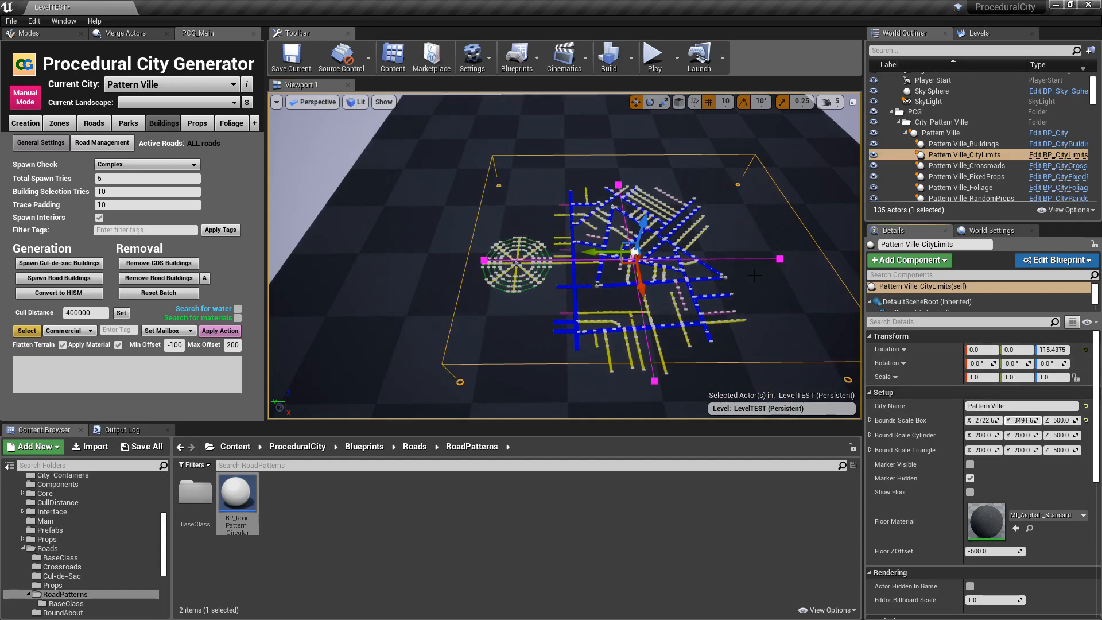
pyautogui.moveTo(597, 252); pyautogui.dragTo(571, 251)
pyautogui.moveTo(636, 298); pyautogui.dragTo(642, 274, button='right')
pyautogui.press('Escape')
# - Restrict building spawning to the roads that carry the tag tag1
pyautogui.moveTo(607, 359); pyautogui.dragTo(603, 398, button='right')
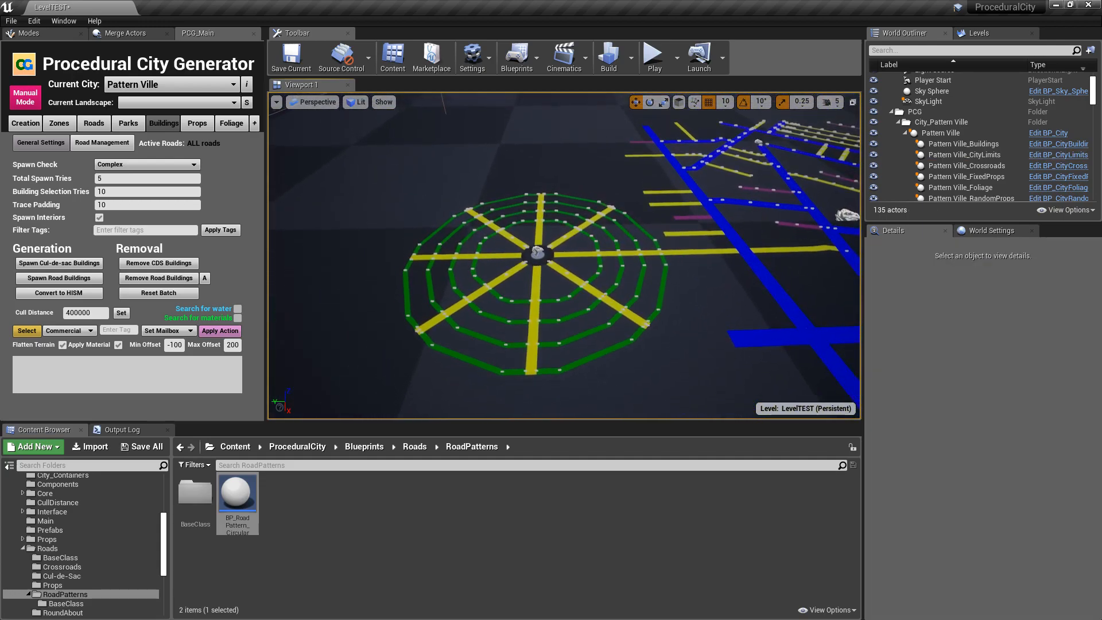
pyautogui.click(112, 144)
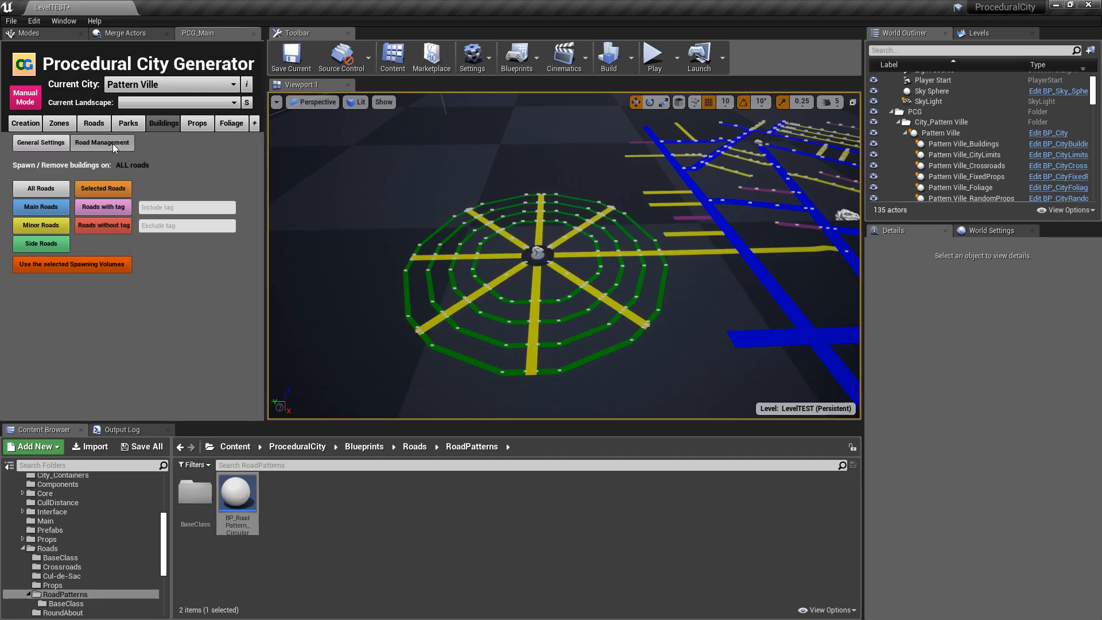
pyautogui.click(162, 208)
pyautogui.write('ta')
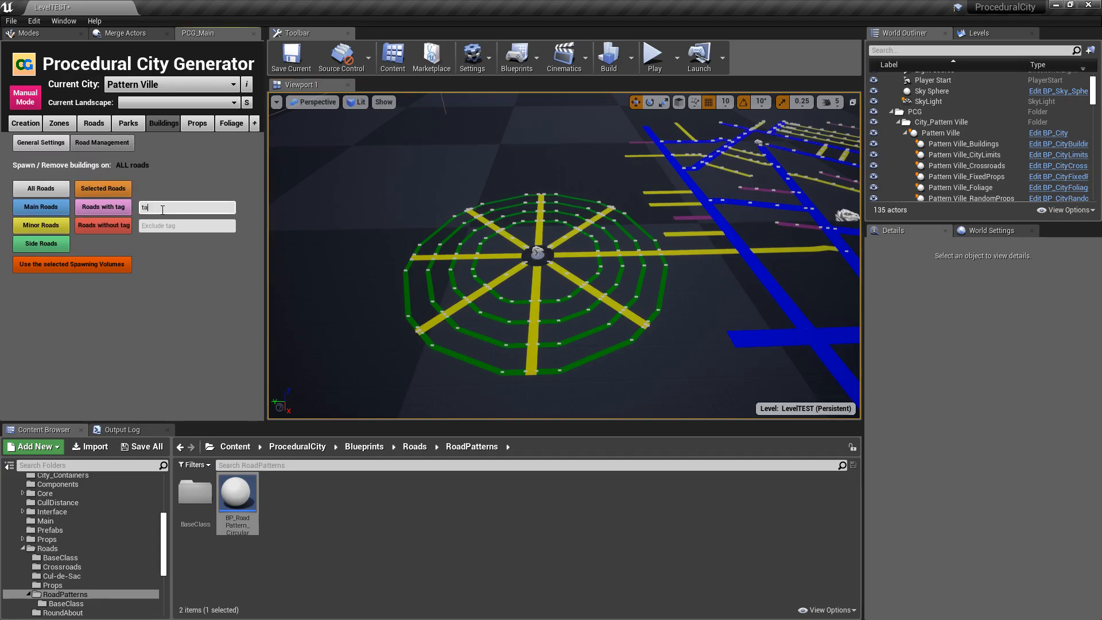
pyautogui.write('g1')
pyautogui.click(101, 210)
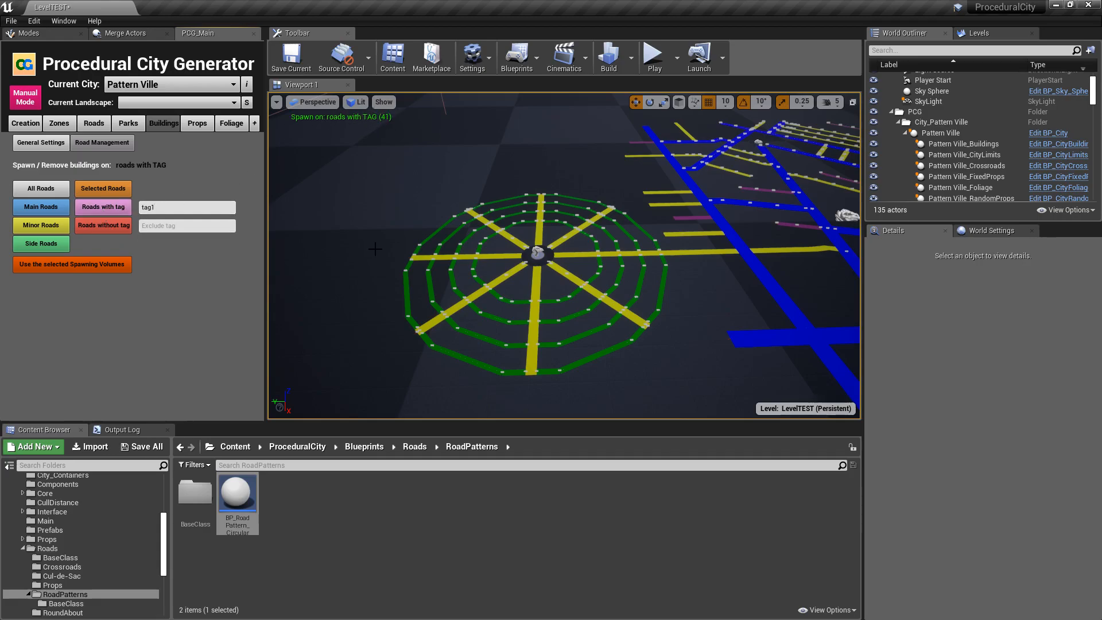
# - Spawn road buildings along the tagged circular pattern, running the generation three times to work through its batches
pyautogui.click(44, 147)
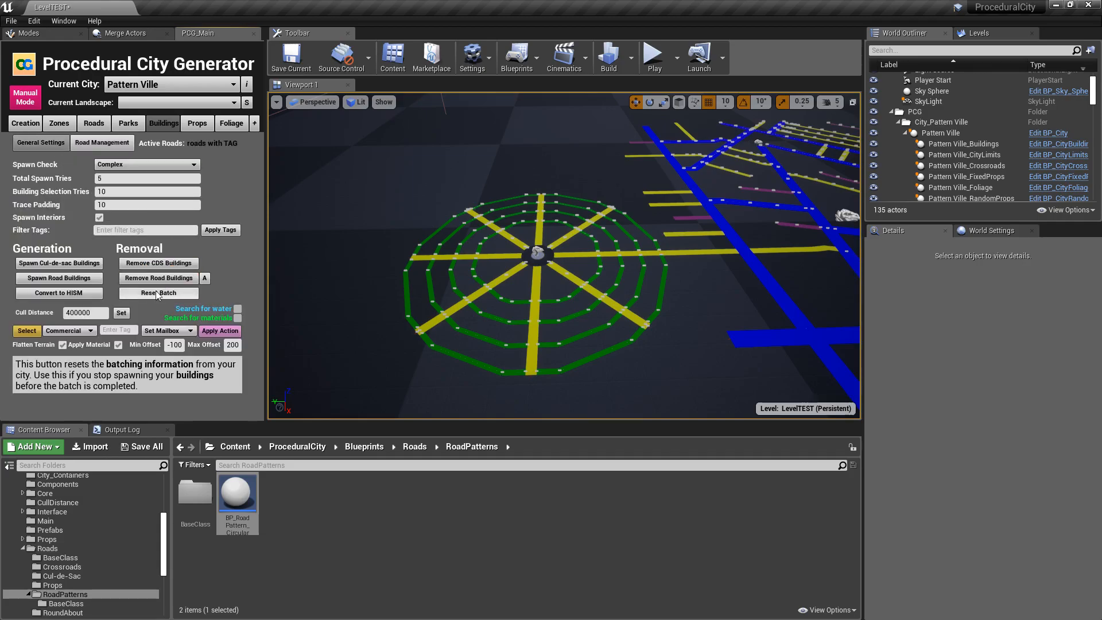
pyautogui.moveTo(608, 222); pyautogui.dragTo(612, 236, button='right')
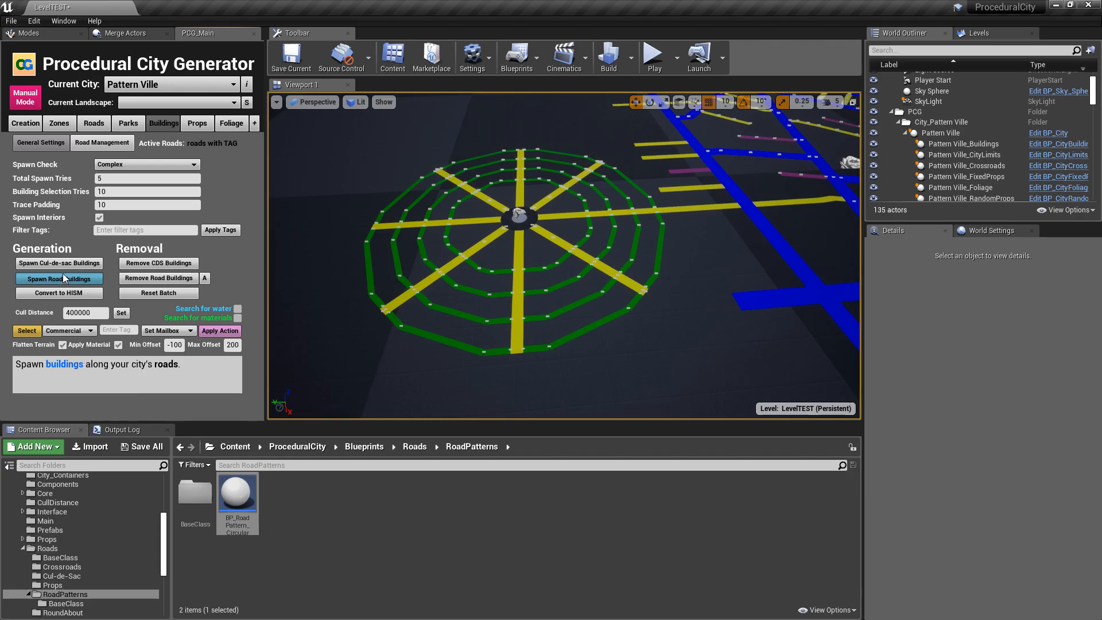
pyautogui.click(106, 278)
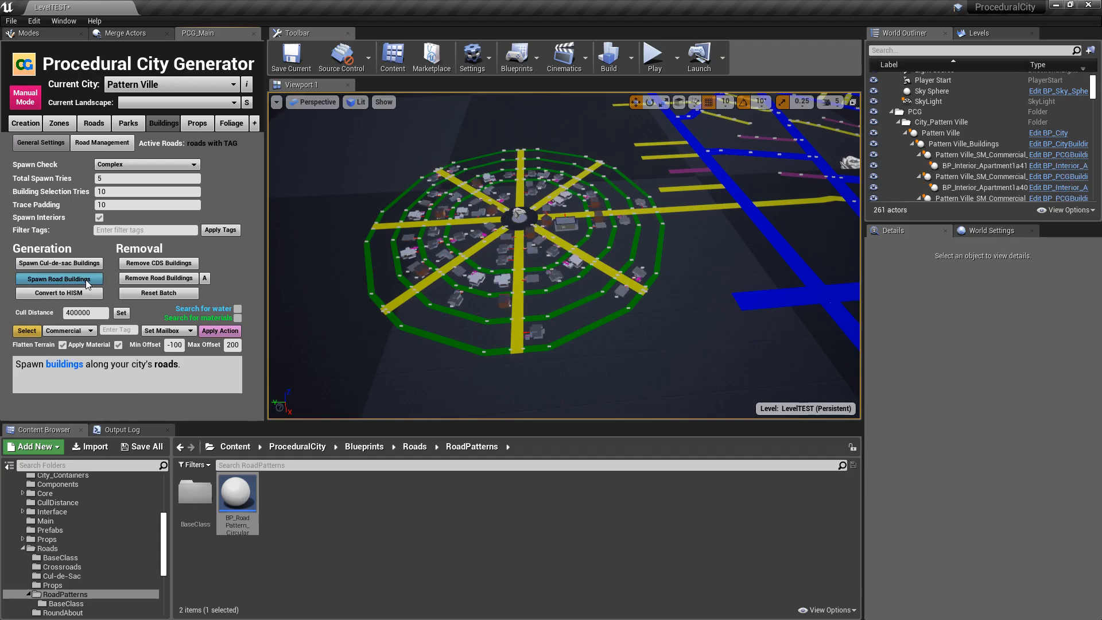
pyautogui.click(86, 281)
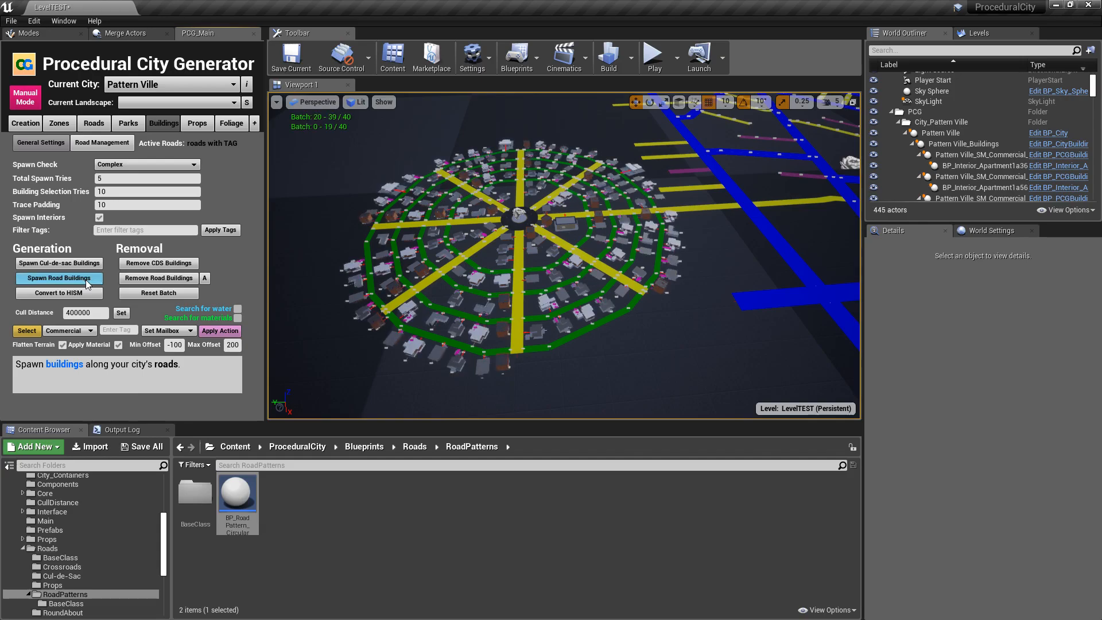
pyautogui.click(85, 280)
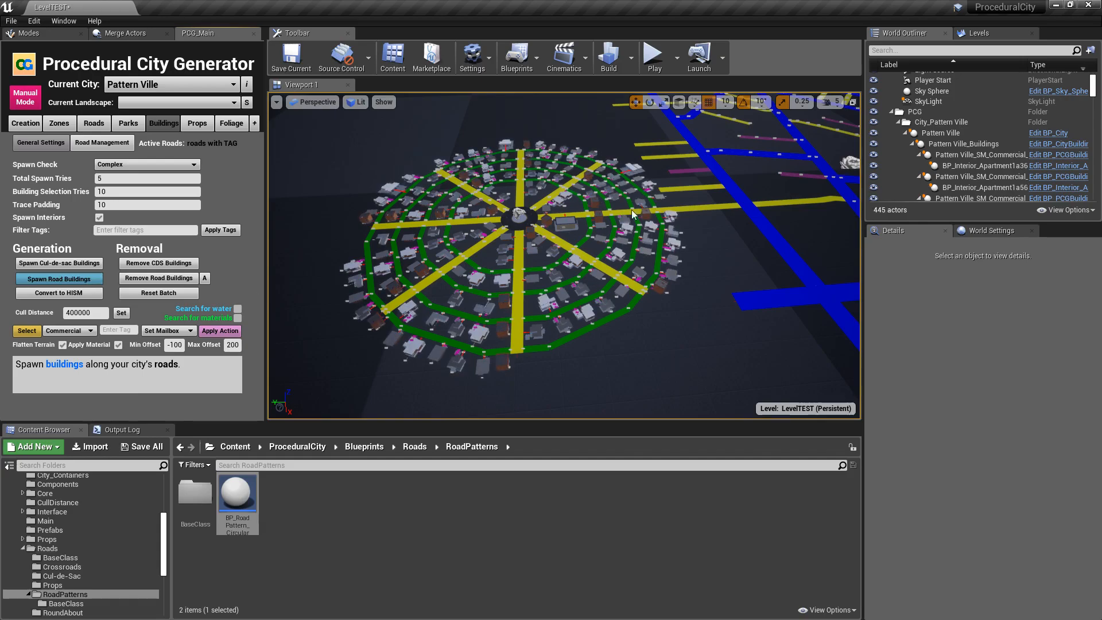
# - Examine the spawned buildings around the circular pattern from above, from far out with the whole city, and from a low angle
pyautogui.moveTo(713, 352); pyautogui.dragTo(583, 300, button='right')
pyautogui.press('s')
pyautogui.press('w')
pyautogui.press('a')
pyautogui.press('w')
pyautogui.moveTo(648, 352); pyautogui.dragTo(775, 368, button='right')
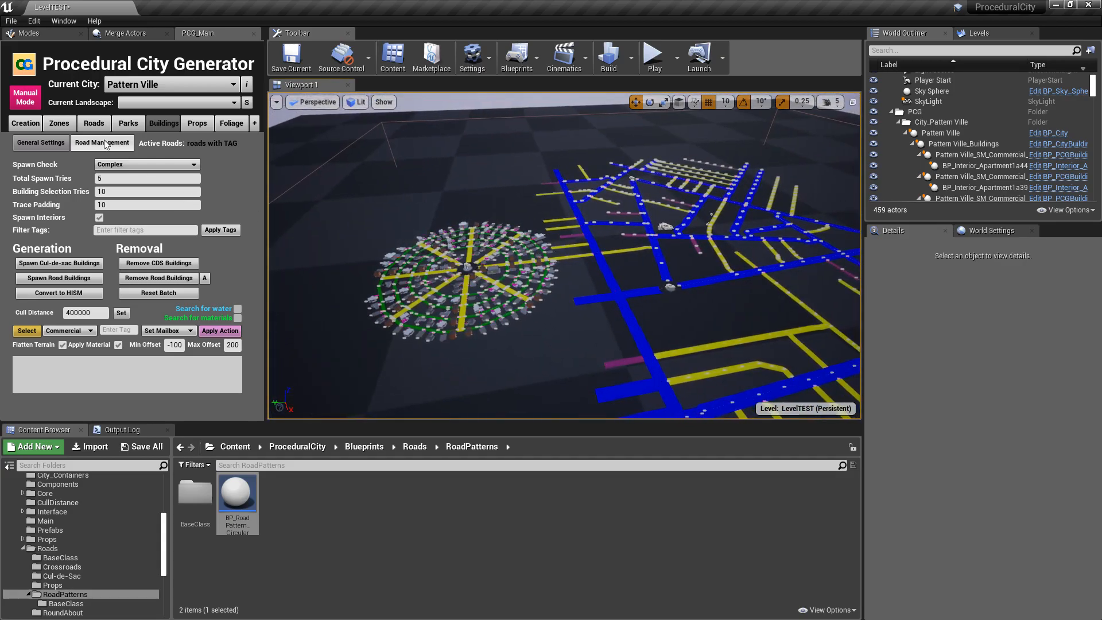
pyautogui.press('w')
pyautogui.moveTo(522, 250); pyautogui.dragTo(513, 287, button='right')
pyautogui.press('s')
pyautogui.moveTo(523, 249); pyautogui.dragTo(530, 287, button='right')
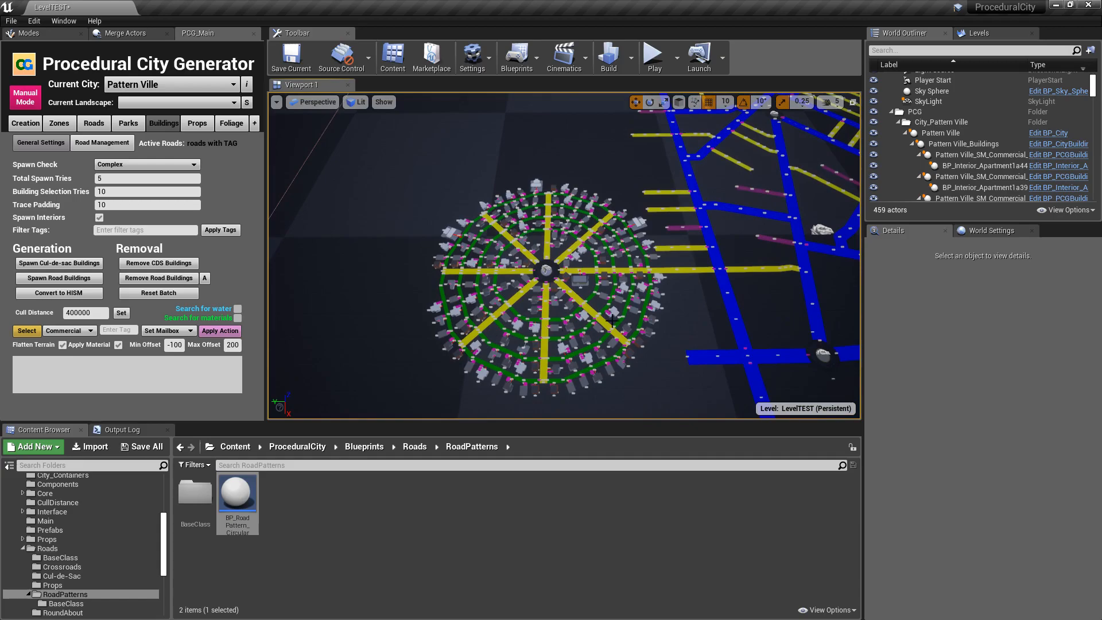
pyautogui.press('d')
pyautogui.moveTo(616, 328); pyautogui.dragTo(619, 338, button='right')
pyautogui.press('s')
pyautogui.moveTo(478, 207); pyautogui.dragTo(484, 201, button='right')
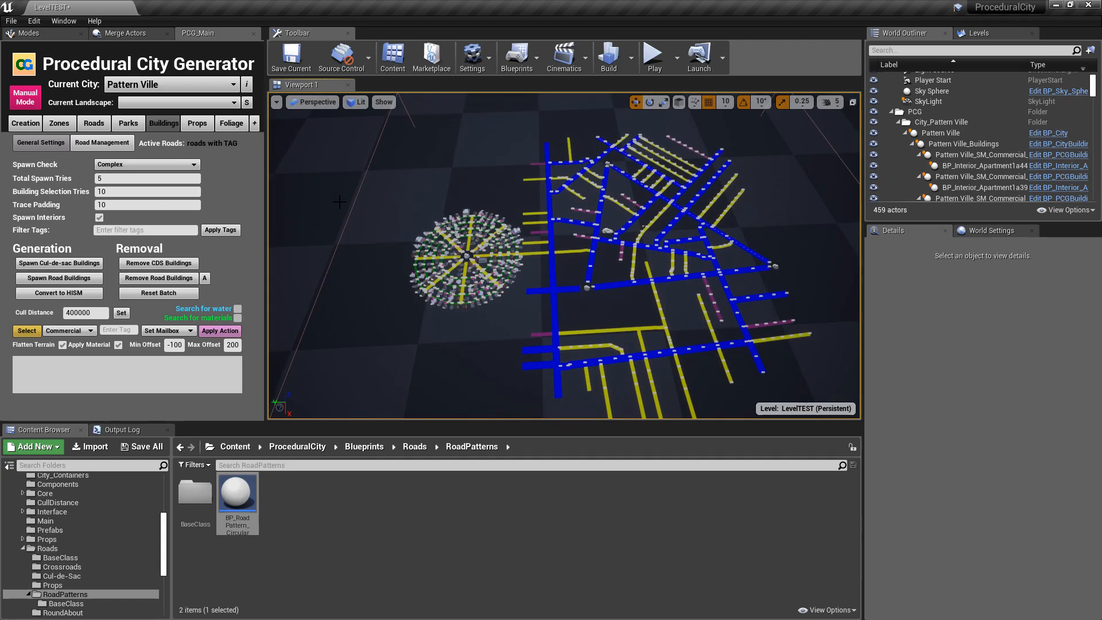
pyautogui.moveTo(339, 202); pyautogui.dragTo(393, 185, button='right')
pyautogui.press('w')
pyautogui.press('a')
pyautogui.press('s')
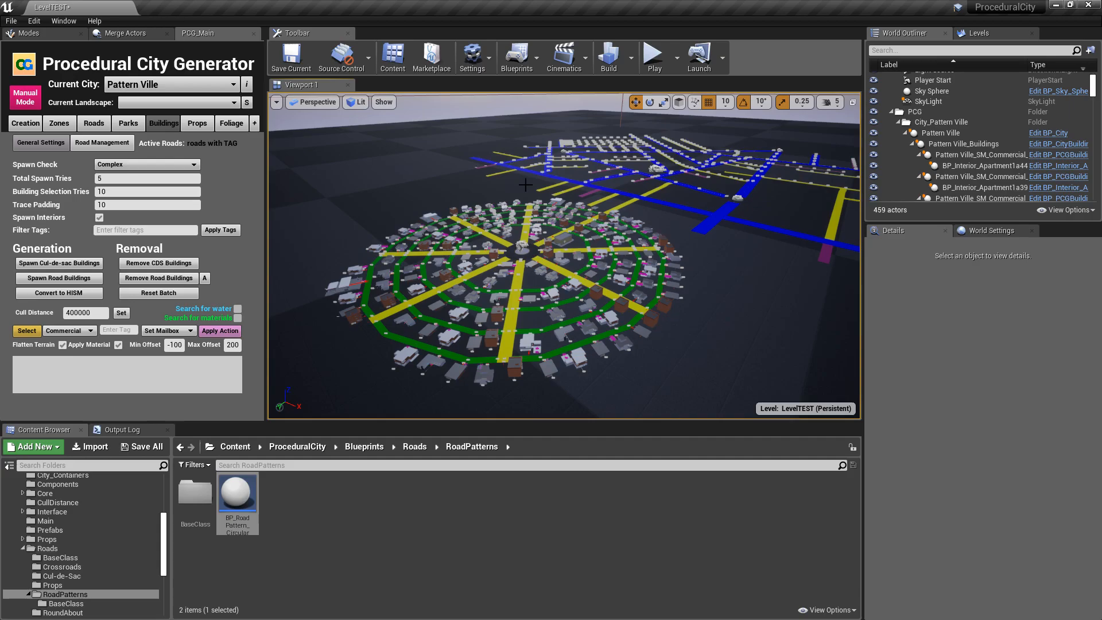